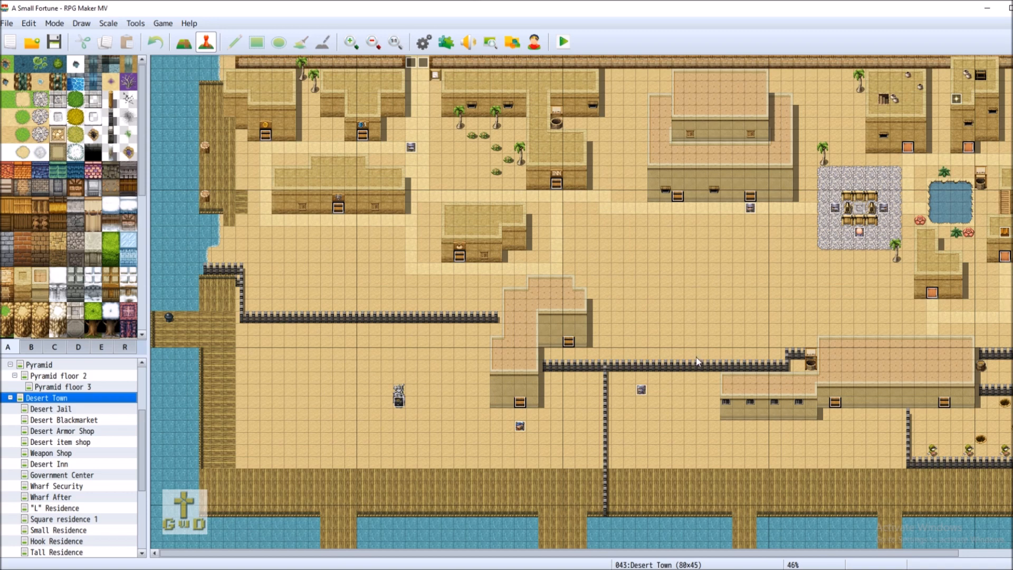
Inspect the Nahoe captain event and close it without changes
right_click(642, 392)
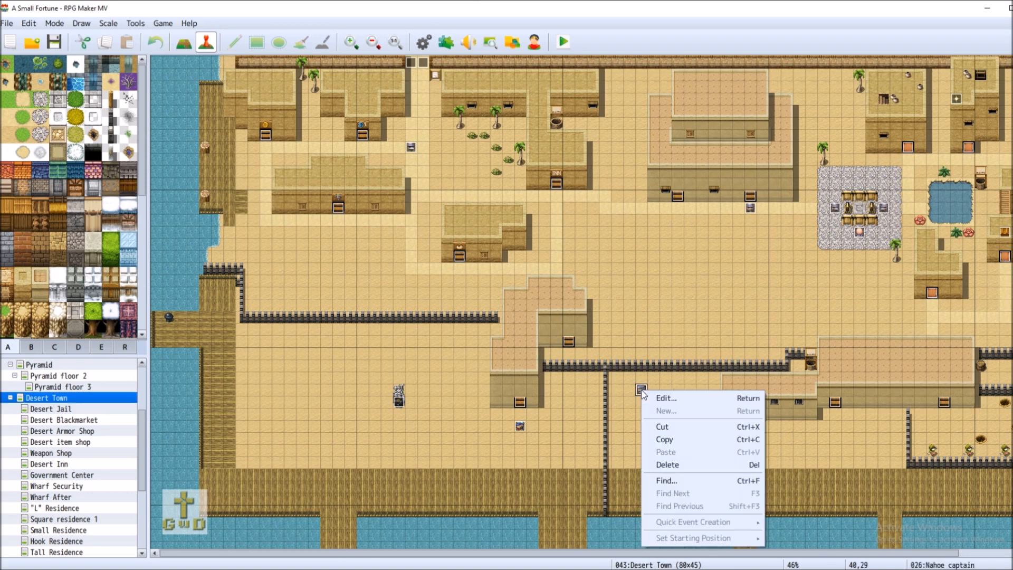
click(680, 399)
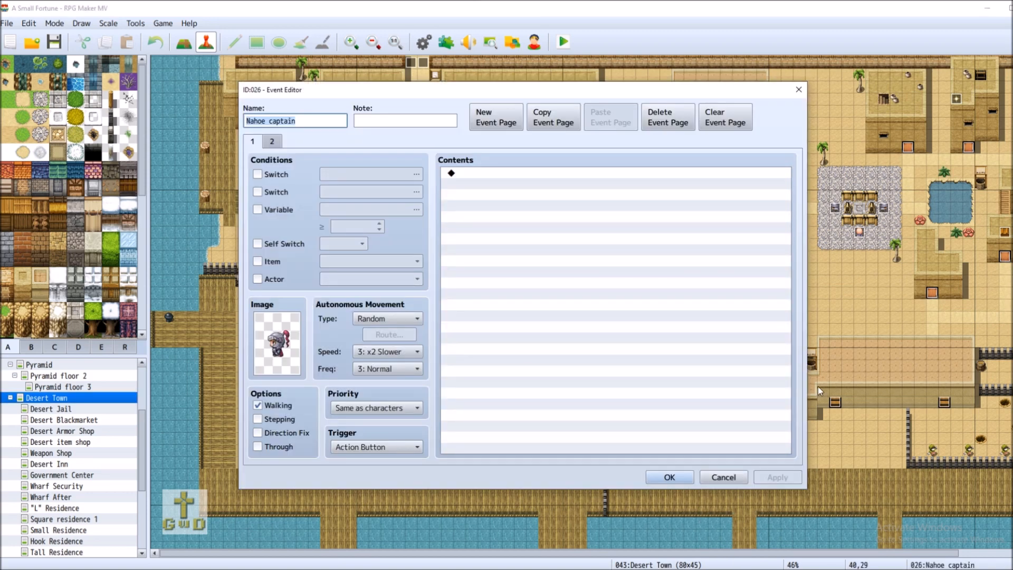
click(723, 477)
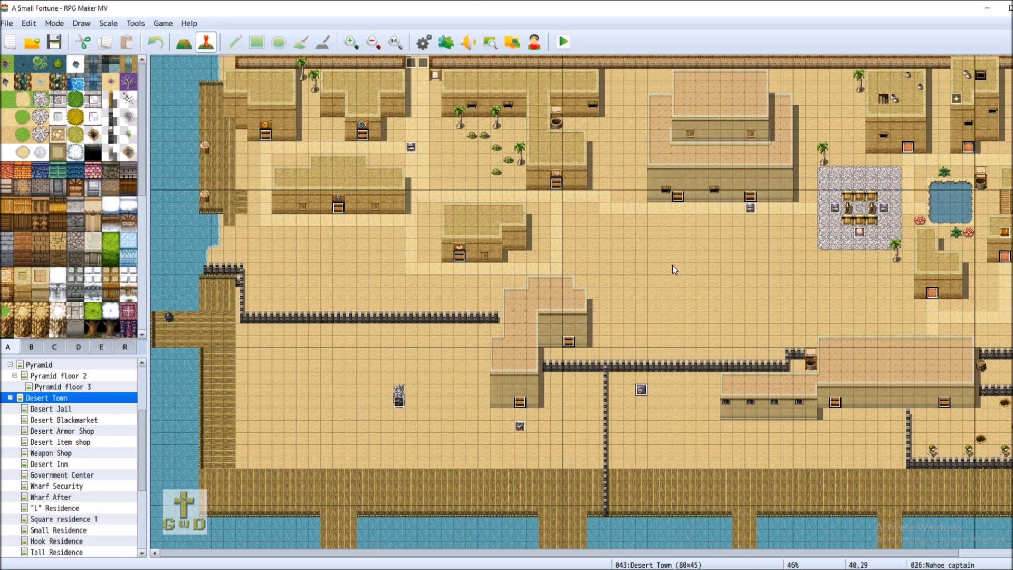
Browse Wharf Security and Wharf After, then reinspect Desert Town's Nahoe Seacaptain event unchanged
click(80, 486)
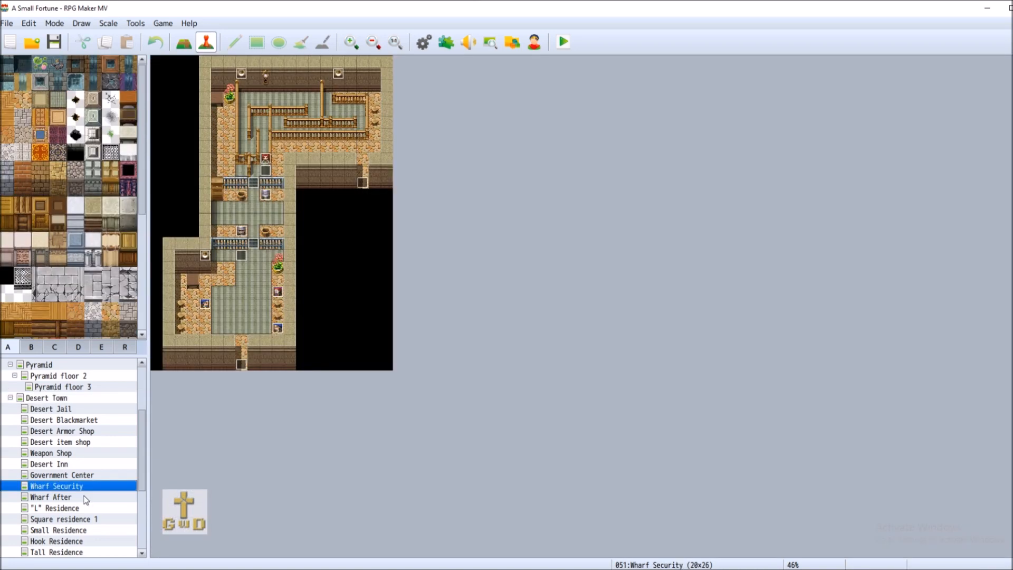
click(85, 497)
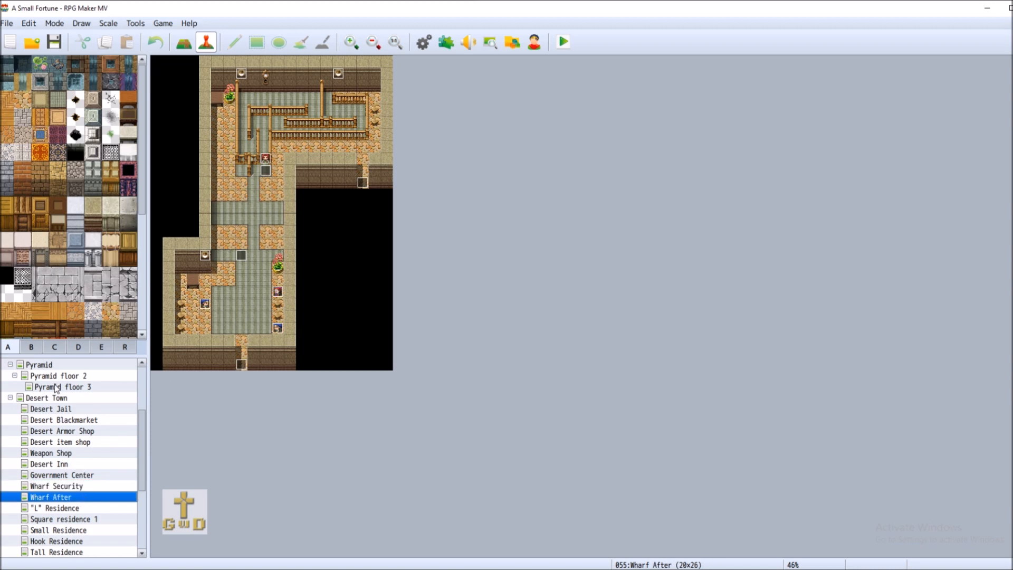
click(65, 399)
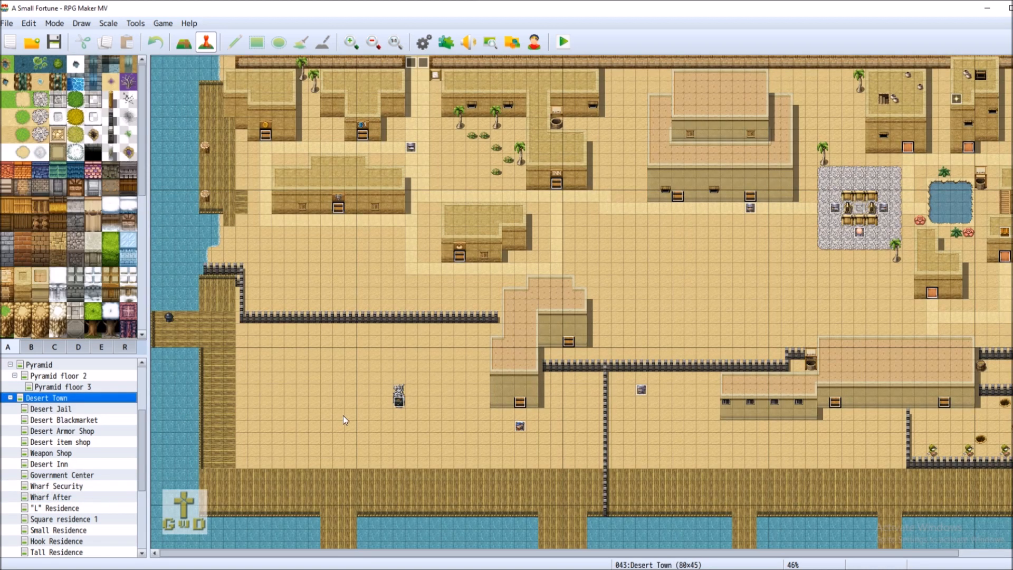
right_click(522, 427)
click(568, 434)
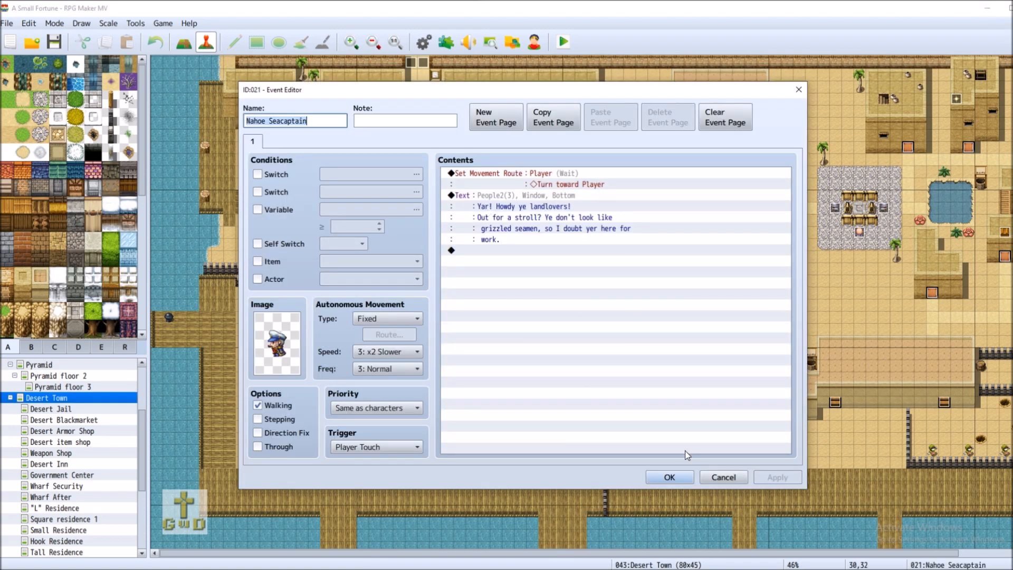
click(723, 477)
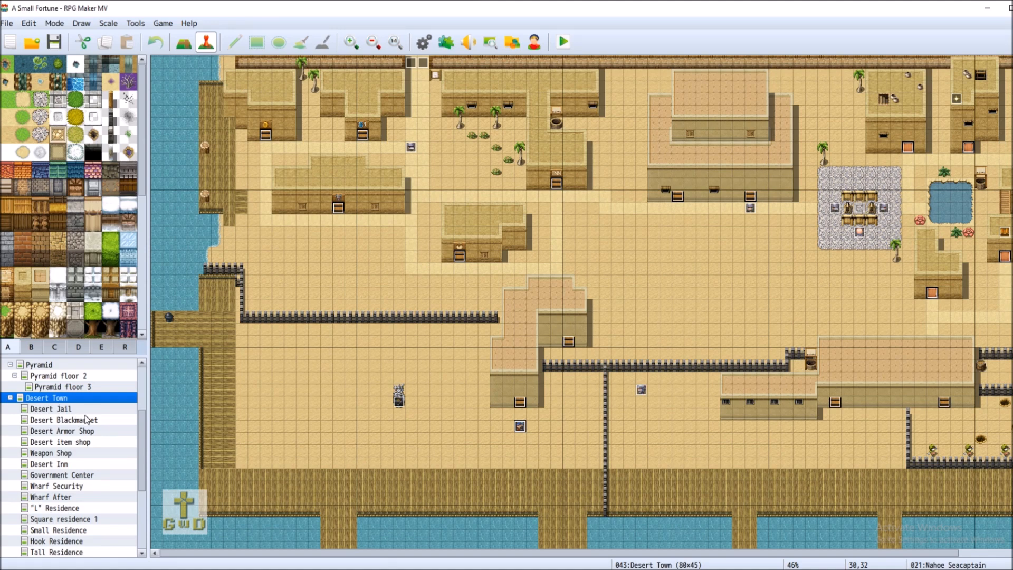
Switch the editor from Desert Town to the World Map 1 overworld
right_click(402, 406)
click(492, 410)
scroll(112, 463, up, 3)
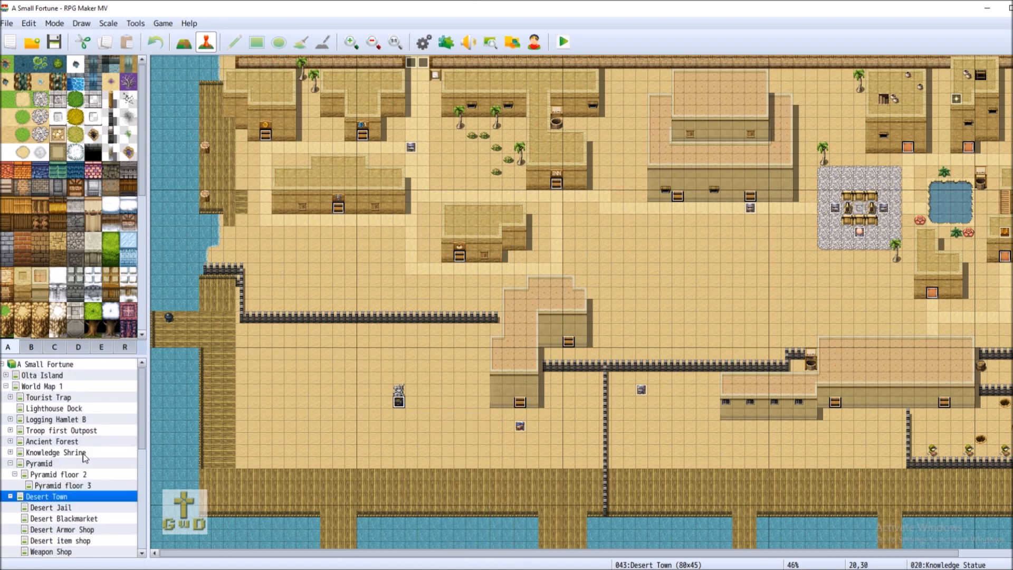
click(71, 387)
right_click(385, 387)
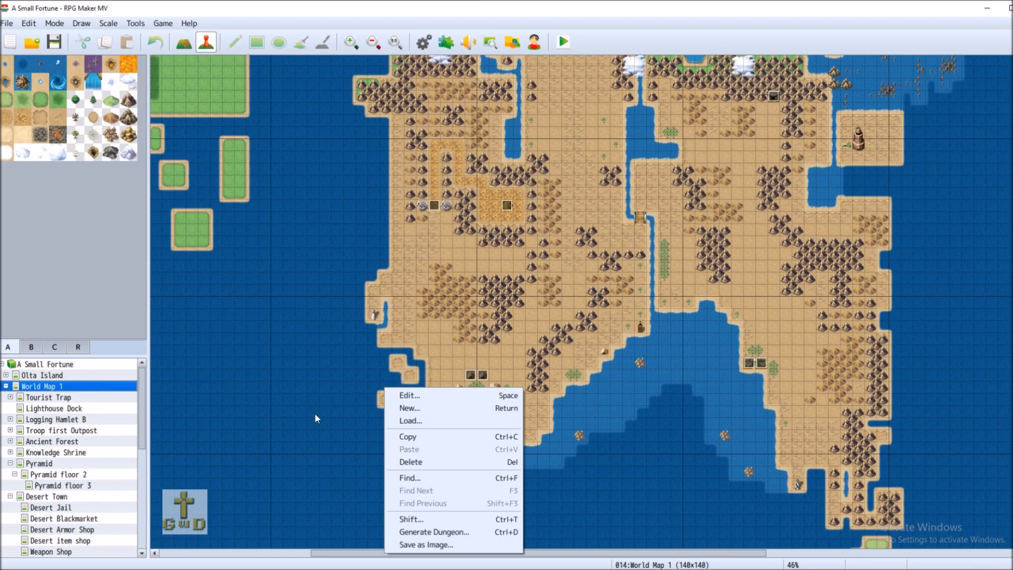
Create a new event on the coastal tile with a Vehicle ship sprite, named 'Nahoe Ship'
right_click(749, 375)
right_click(738, 378)
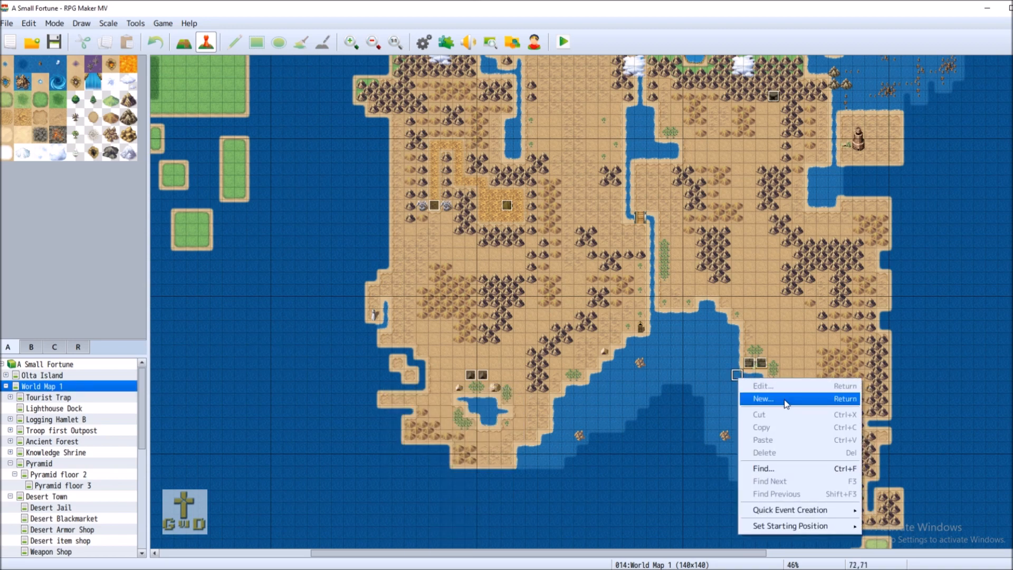
click(780, 397)
double_click(288, 346)
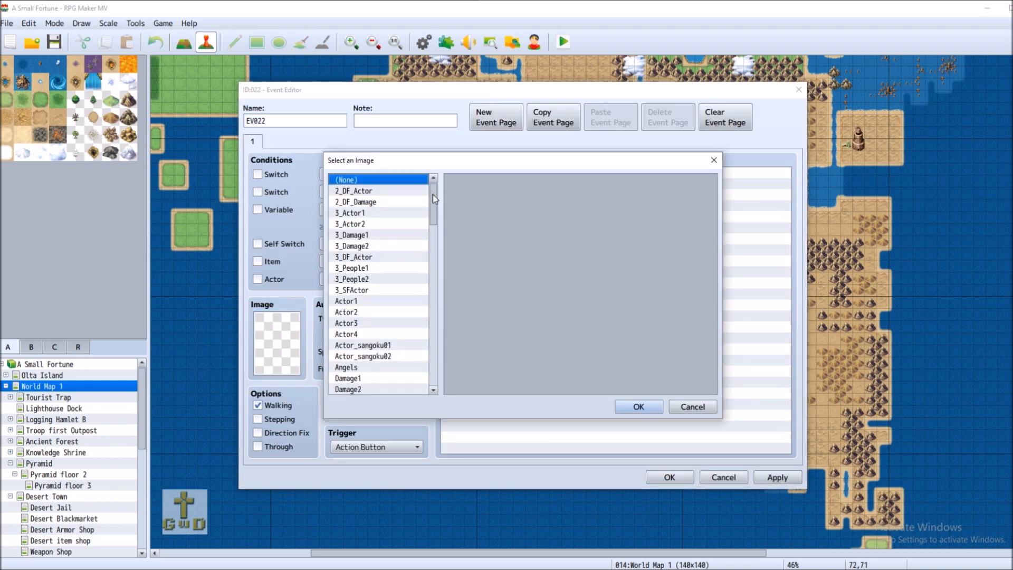
drag(432, 197, 429, 331)
click(369, 212)
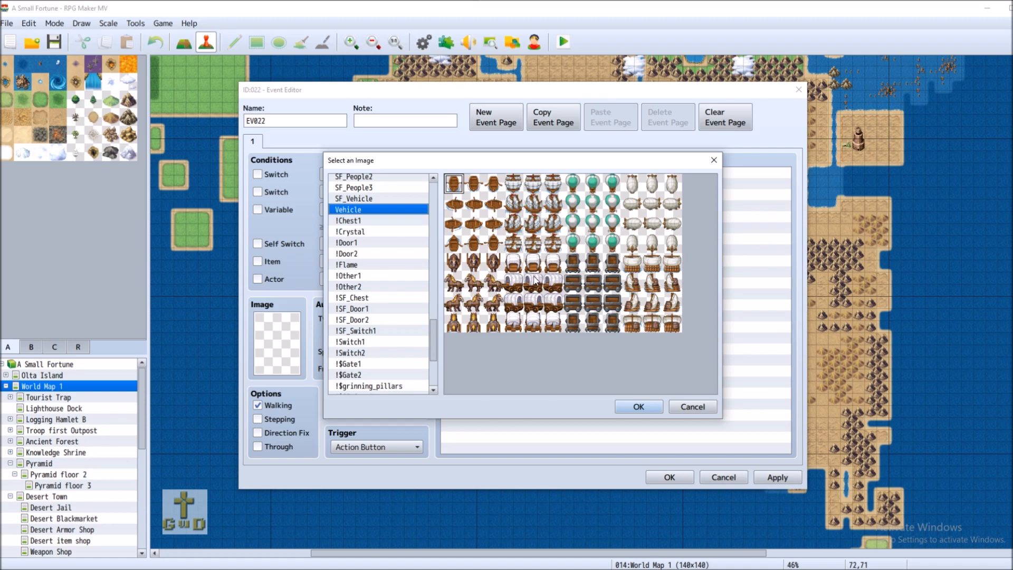
double_click(534, 186)
double_click(297, 121)
text(N)
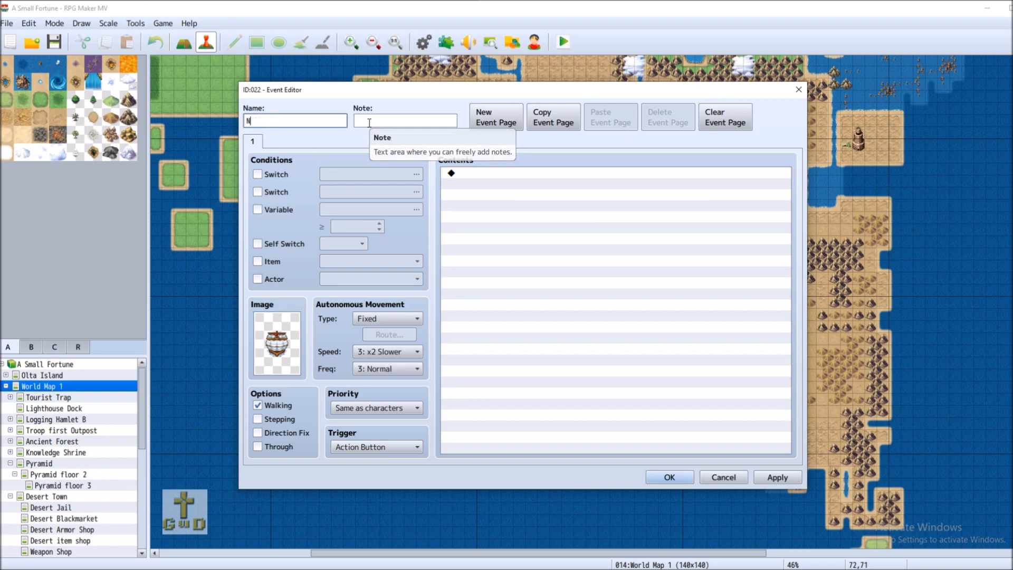
text(ahoe Ship)
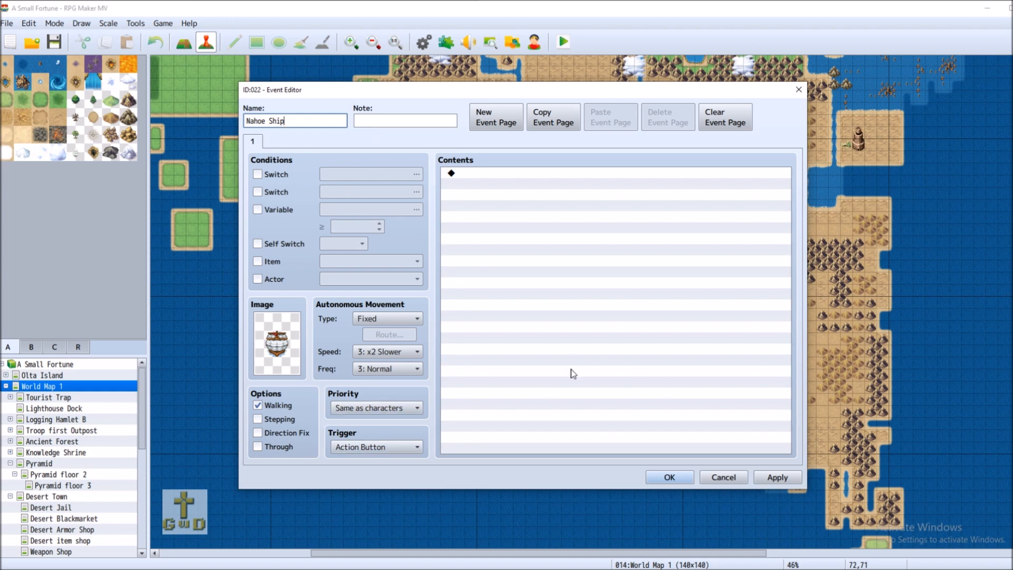
click(783, 484)
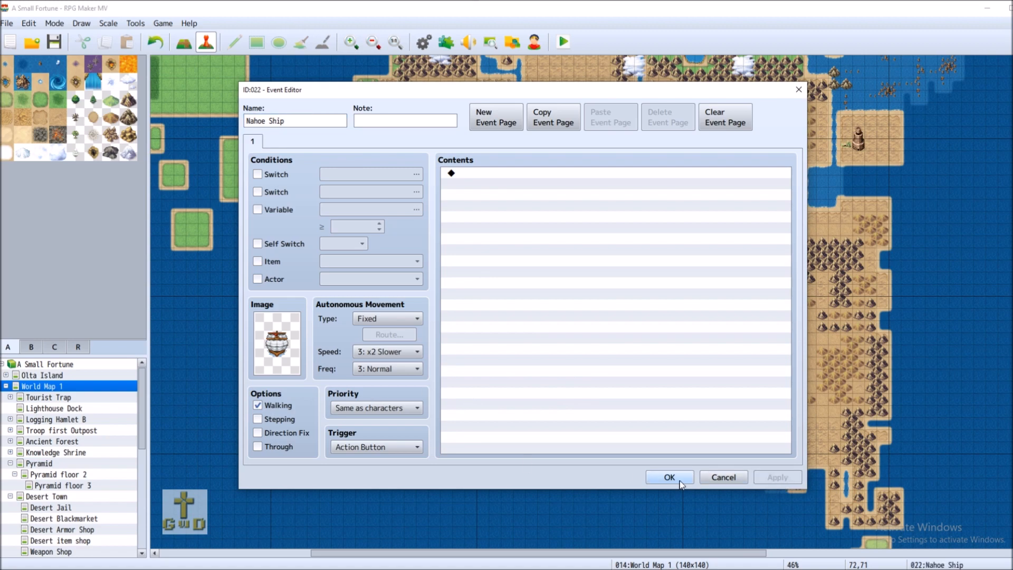
click(670, 477)
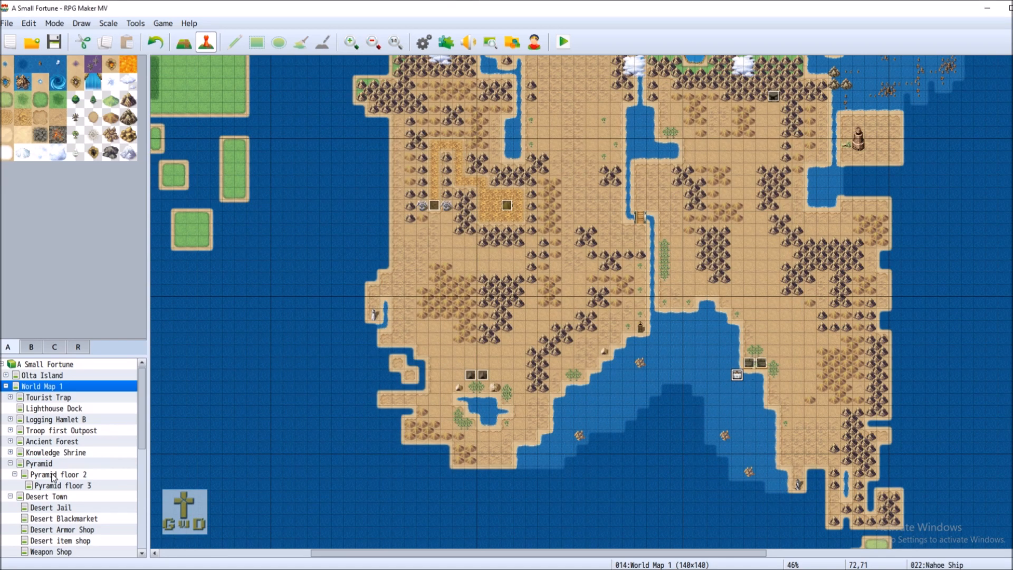
Return to Desert Town and add a second page to the Nahoe Seacaptain event
click(78, 497)
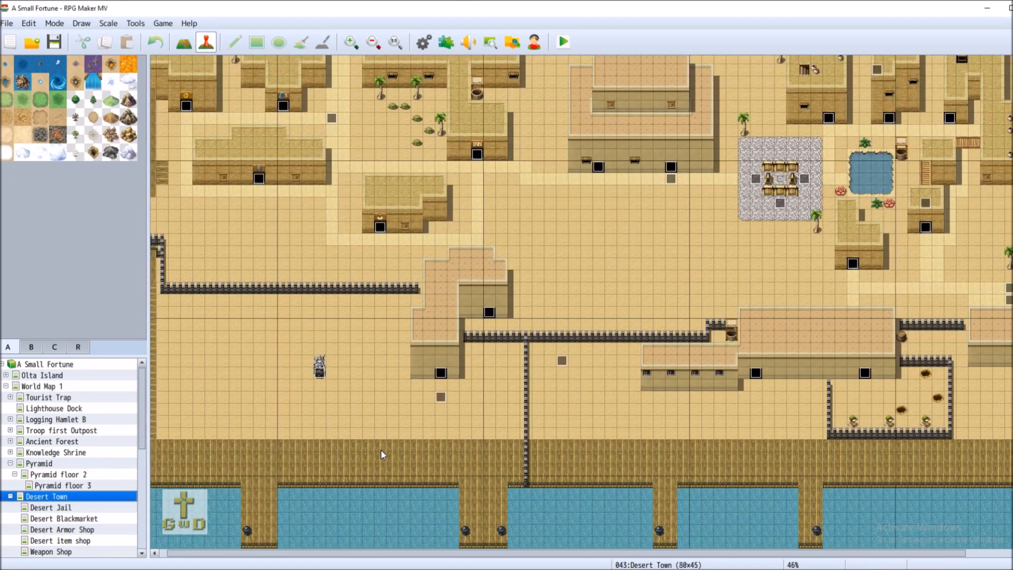
right_click(442, 397)
click(465, 405)
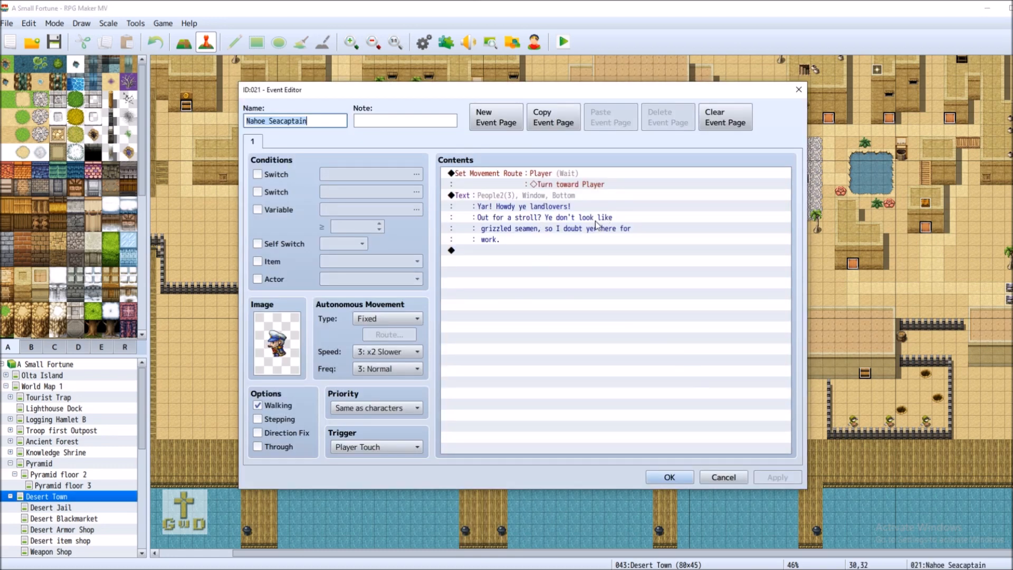
click(482, 121)
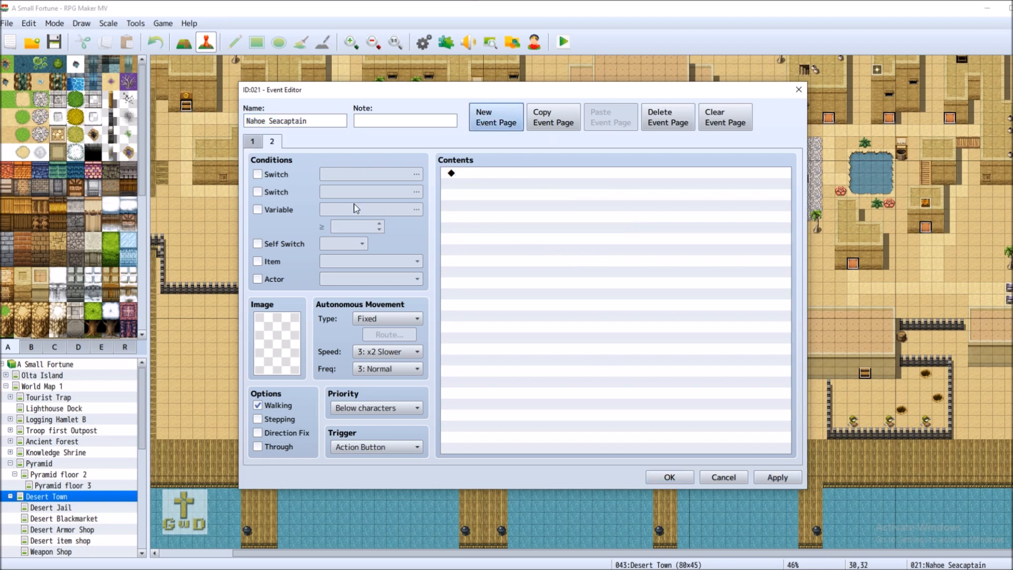
Give page 2 the sea-captain sprite from the People2 character sheet
double_click(279, 350)
drag(434, 203, 438, 227)
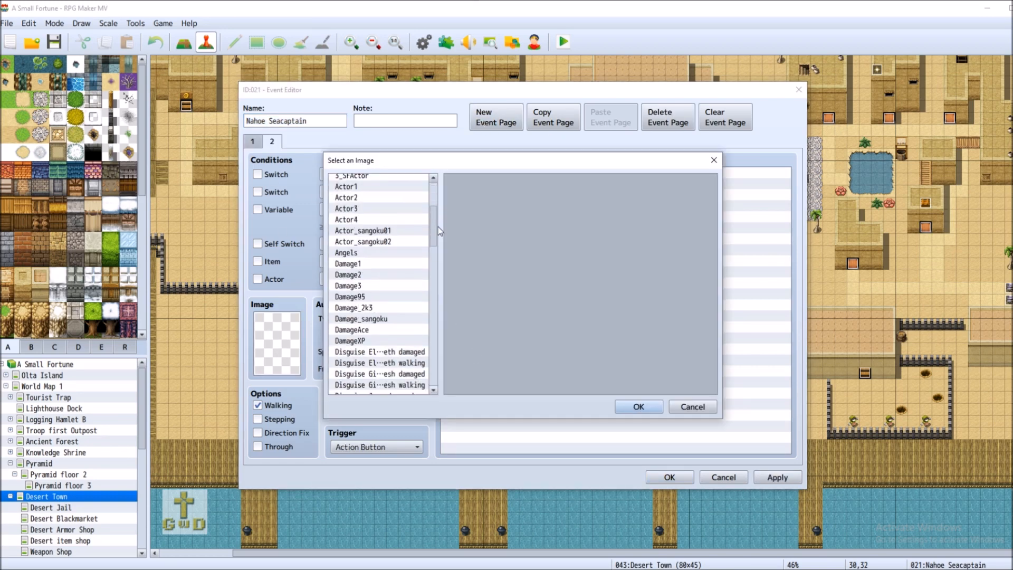
click(375, 220)
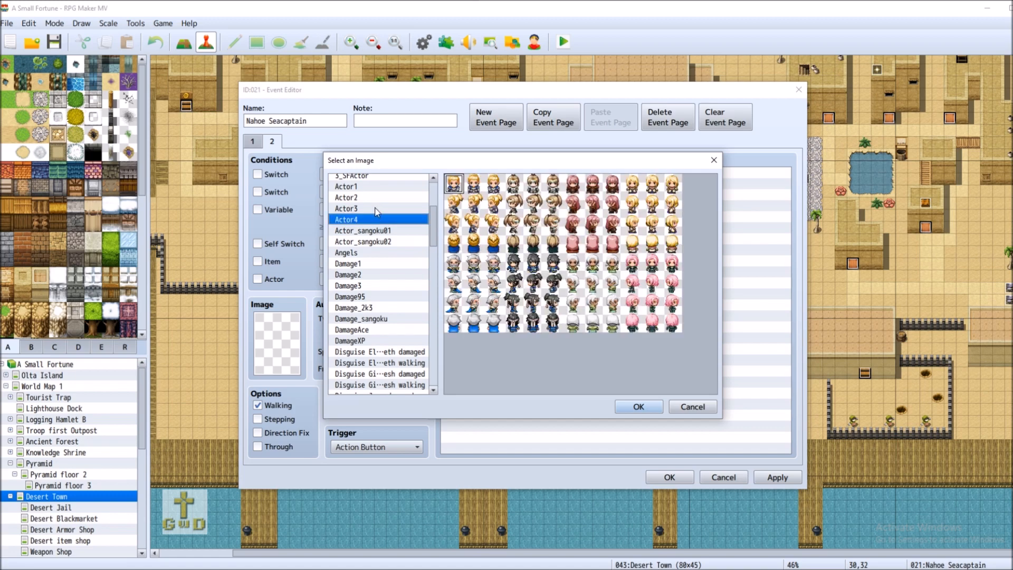
click(376, 209)
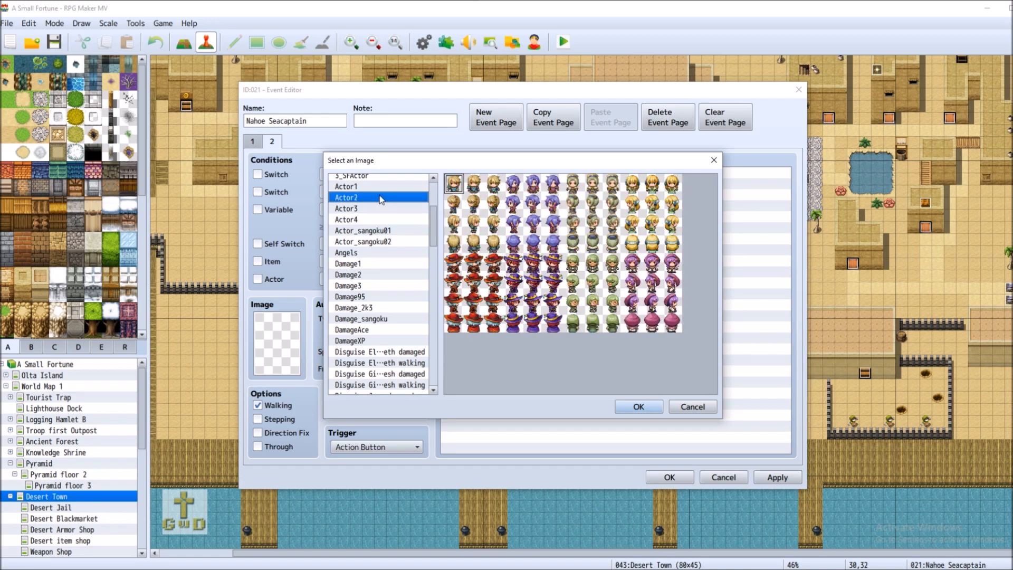
click(386, 187)
scroll(405, 353, down, 4)
scroll(405, 354, down, 2)
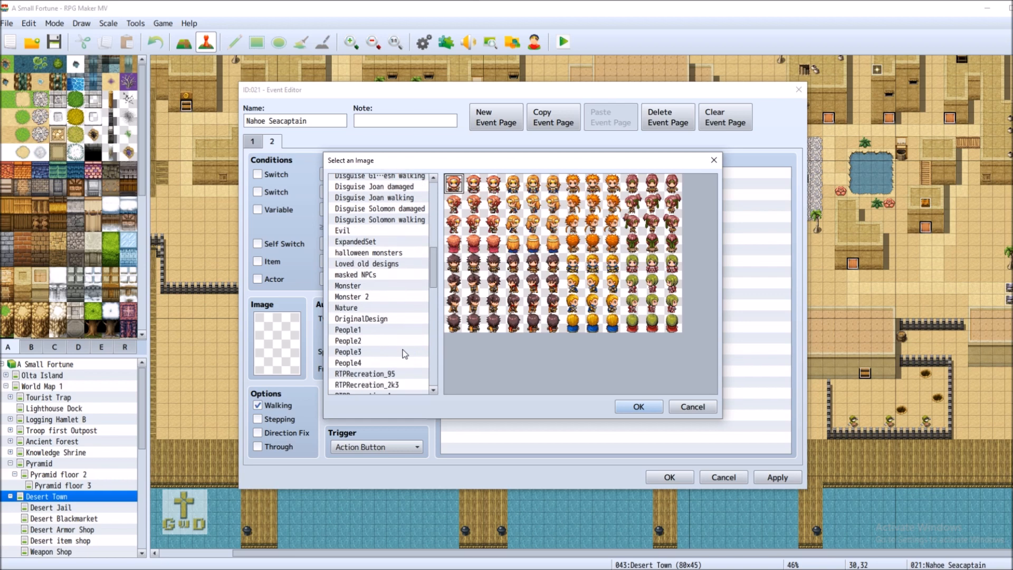
click(372, 363)
click(376, 352)
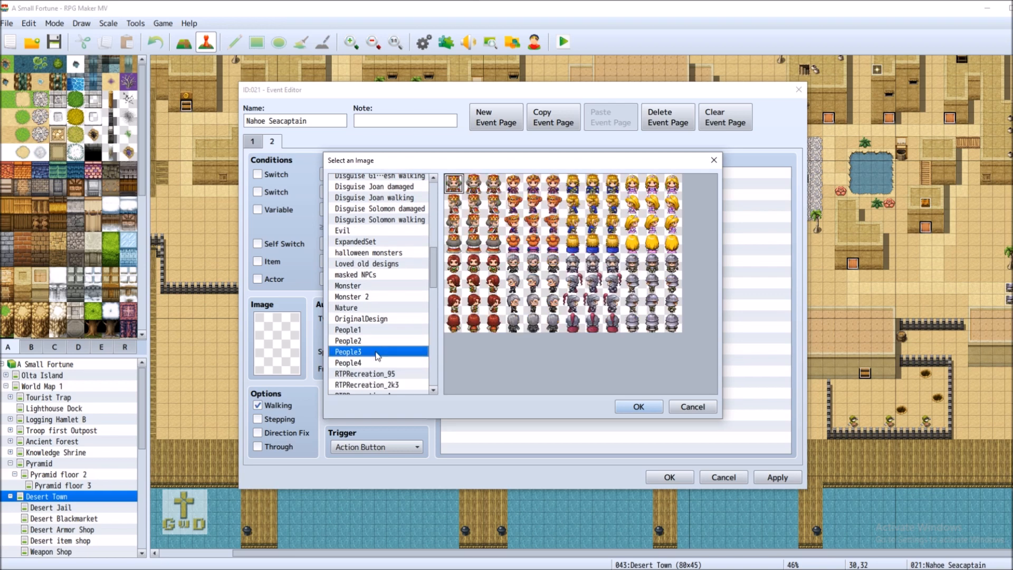
click(376, 344)
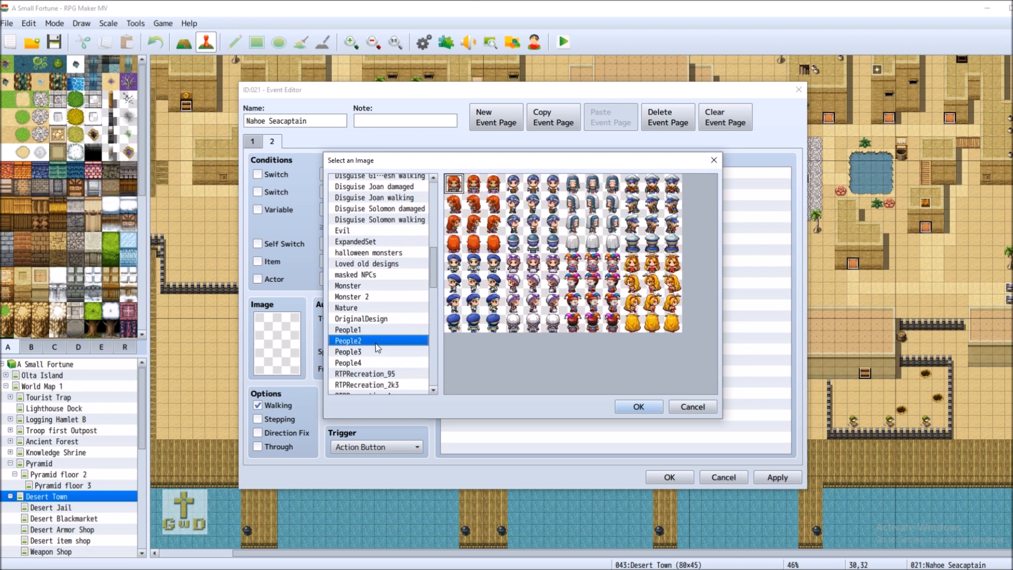
double_click(657, 204)
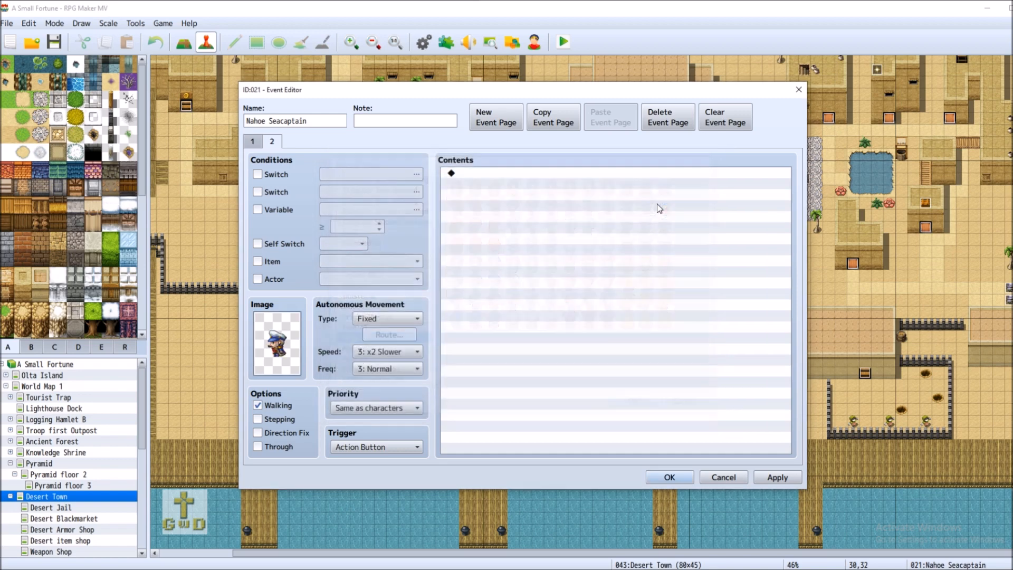
click(390, 448)
Set page 2's trigger to Player Touch
click(392, 475)
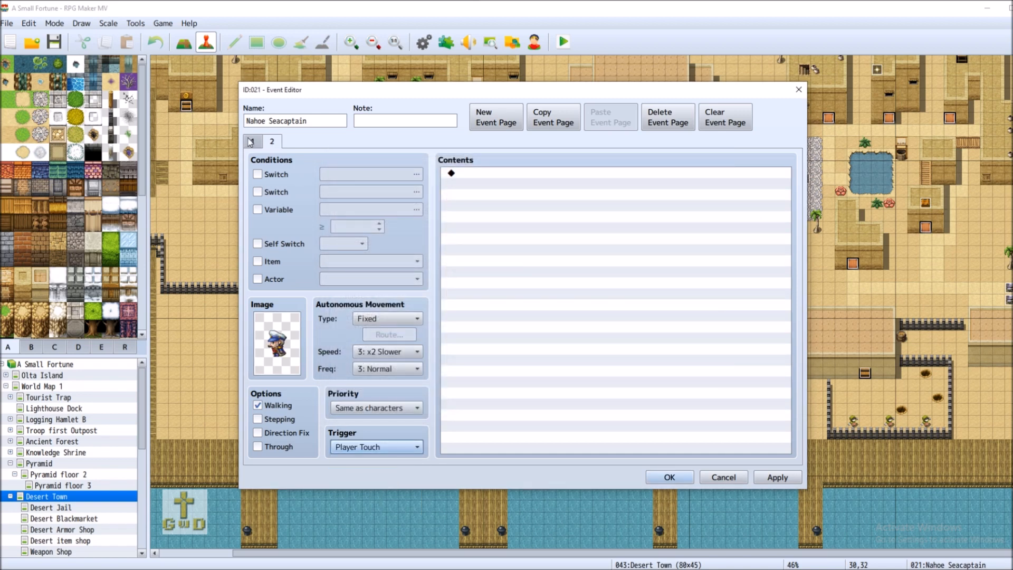
click(251, 141)
click(271, 142)
Add a People2-face text message to page 2 ending with 'All aboard eh?'
click(533, 174)
double_click(534, 175)
click(581, 177)
double_click(491, 291)
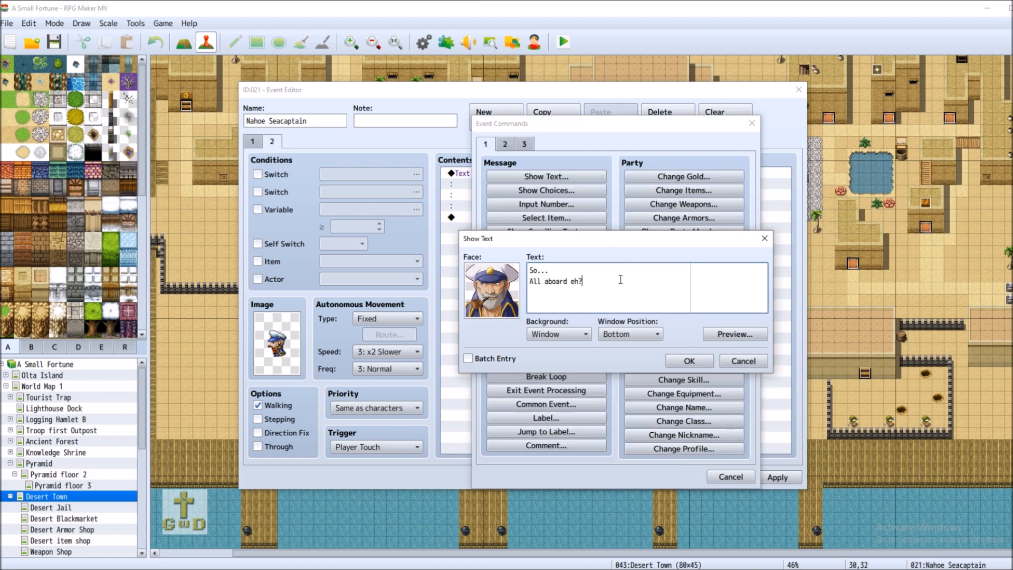
click(696, 363)
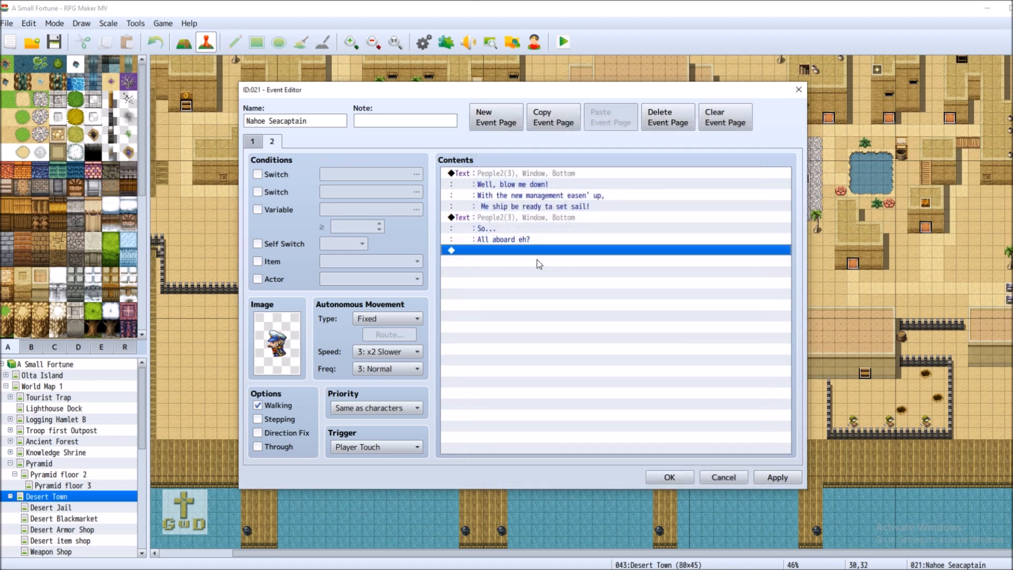
Browse the Event Commands tabs without adding anything, then select the second message
double_click(525, 254)
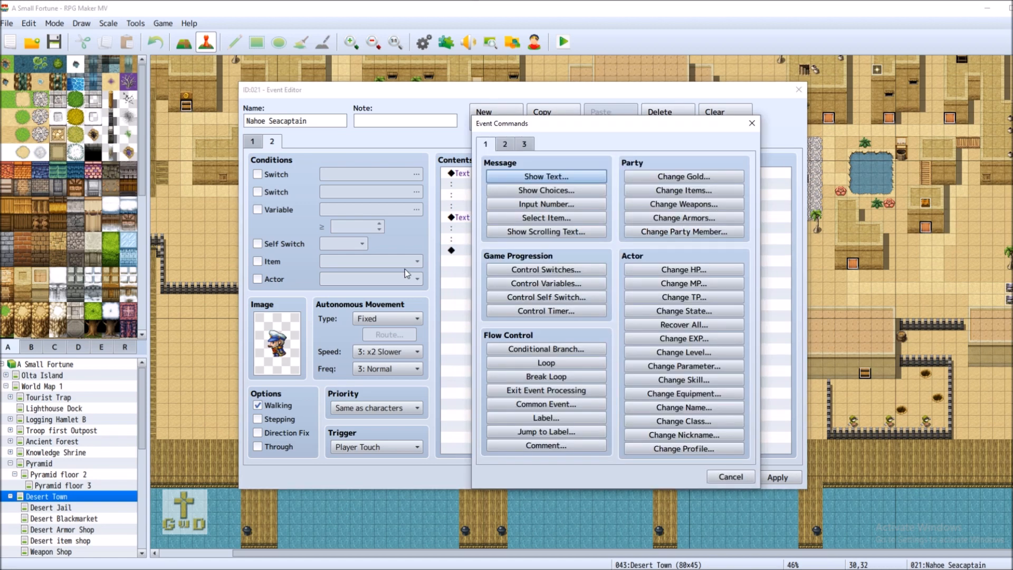
click(507, 144)
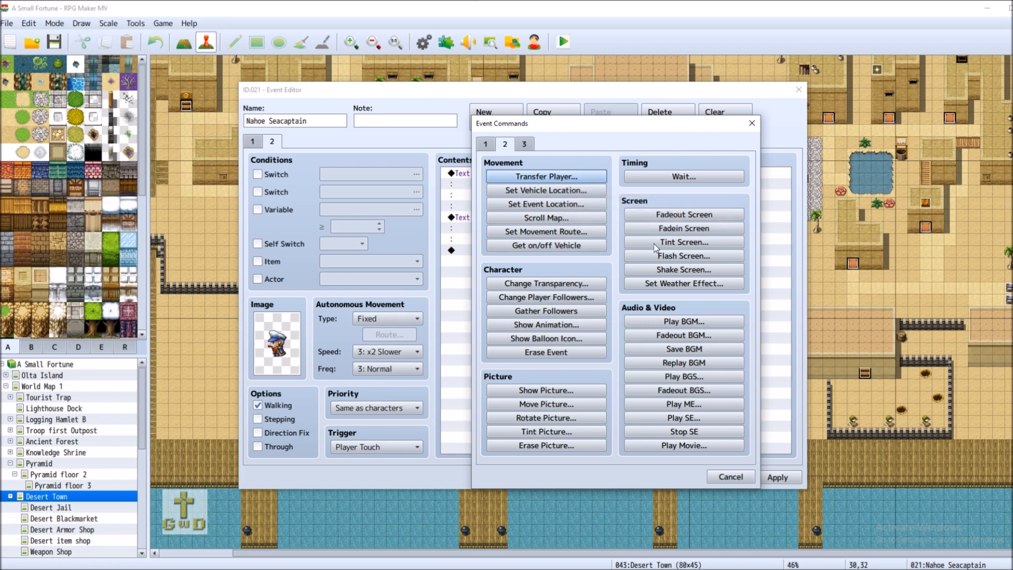
click(524, 144)
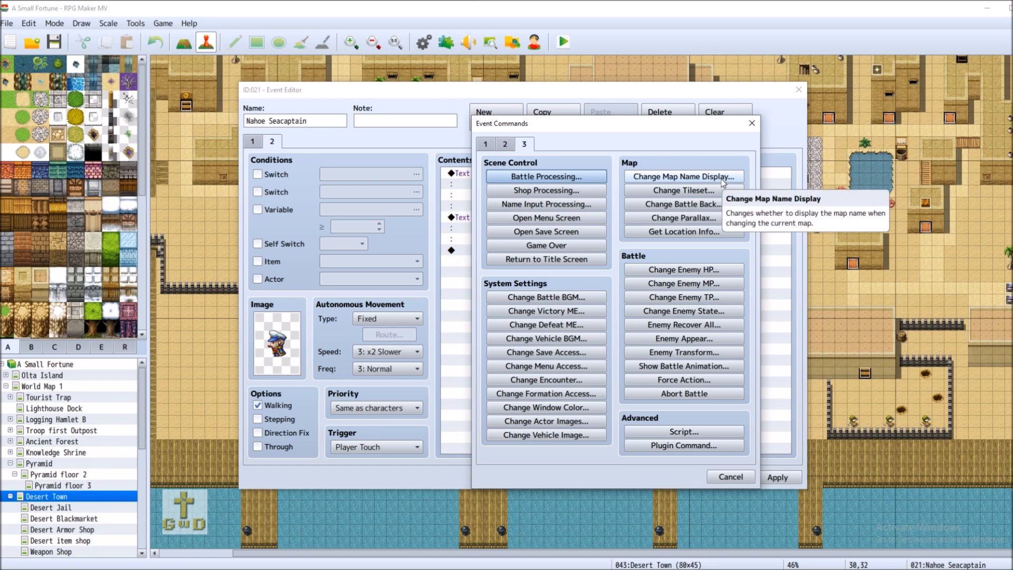
click(484, 147)
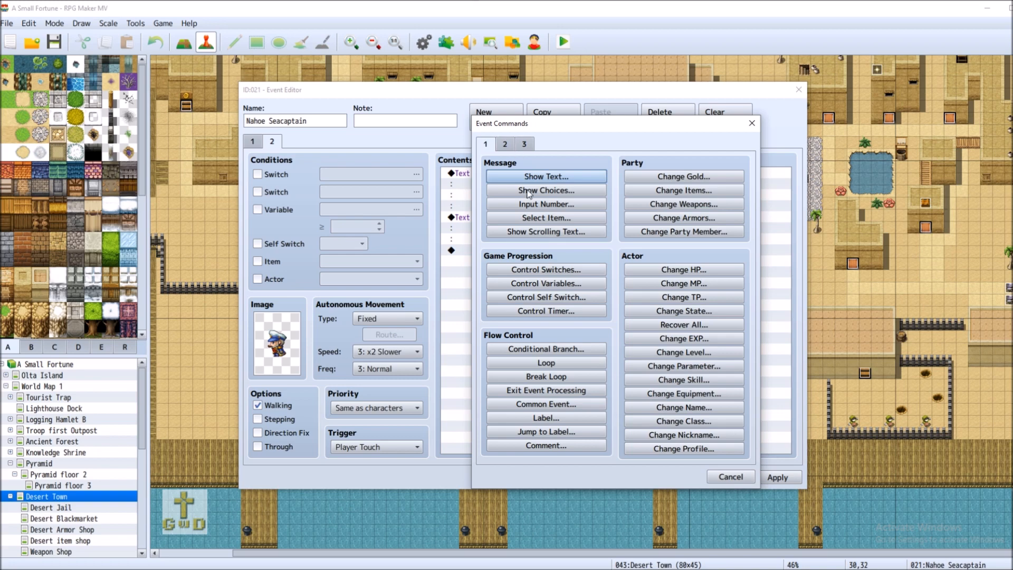
click(726, 476)
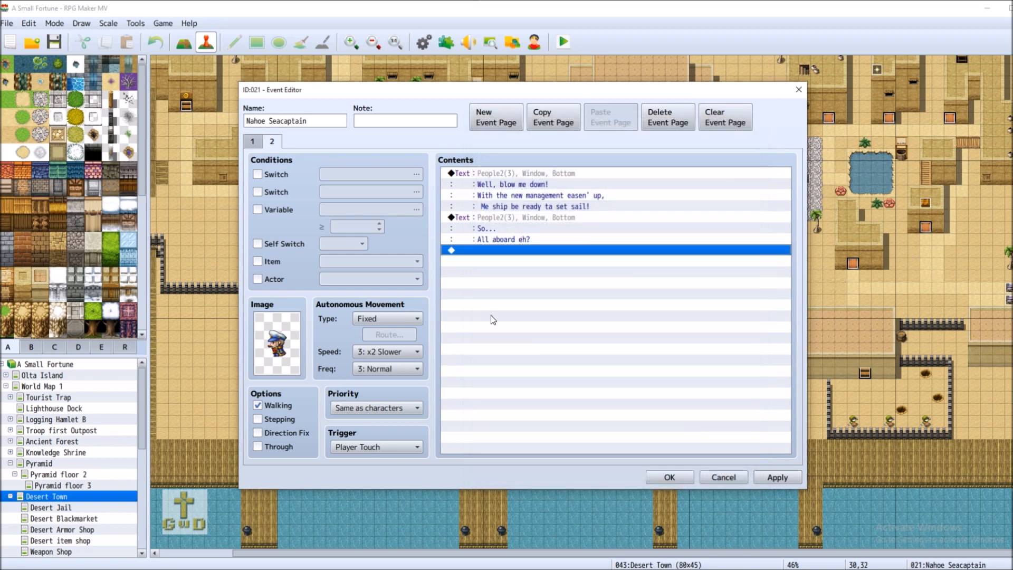
click(539, 217)
right_click(540, 217)
Add a Yes/No Show Choices with the window in the Middle and Choice #2 as default
click(503, 255)
double_click(503, 254)
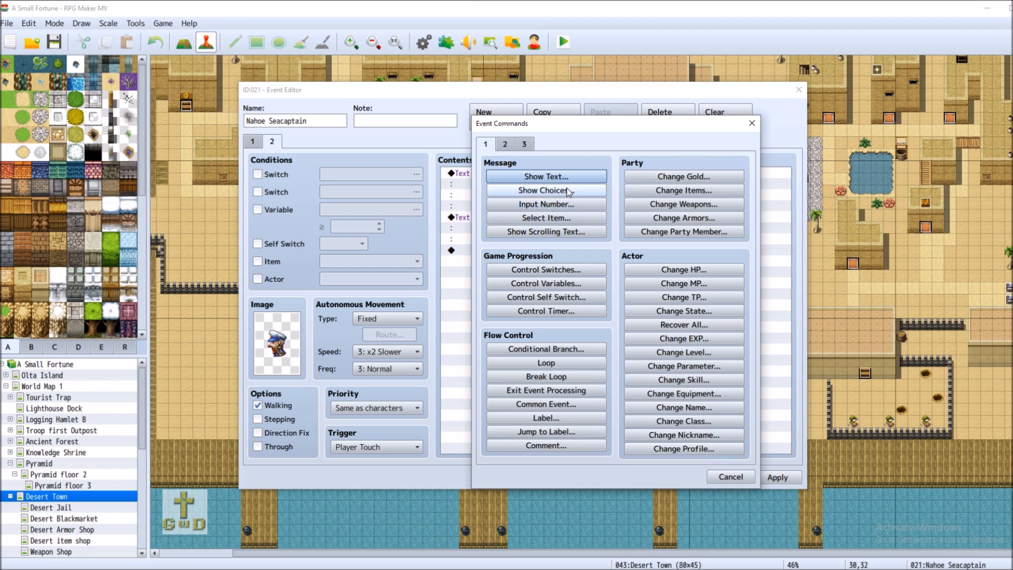
click(546, 190)
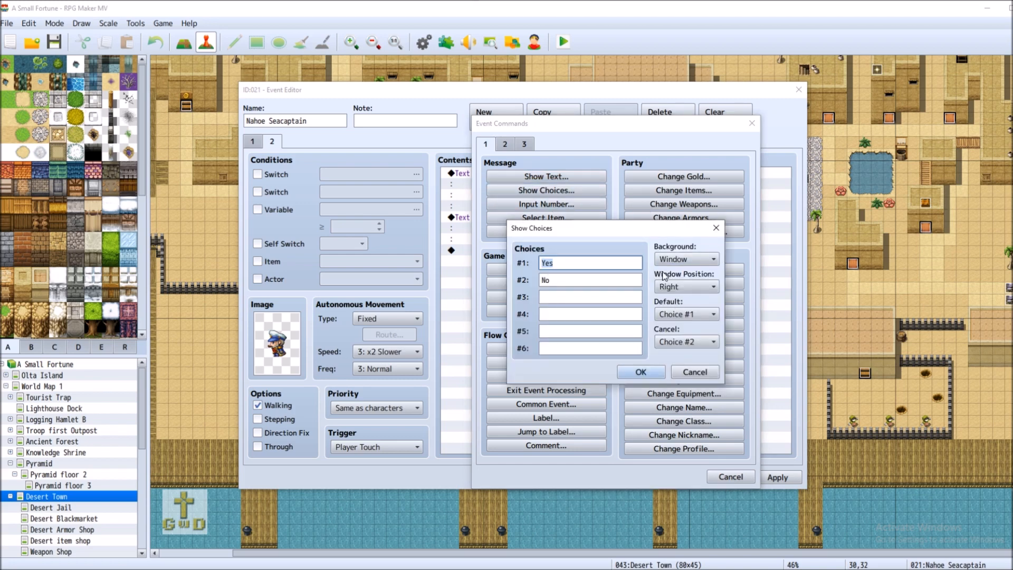
click(686, 287)
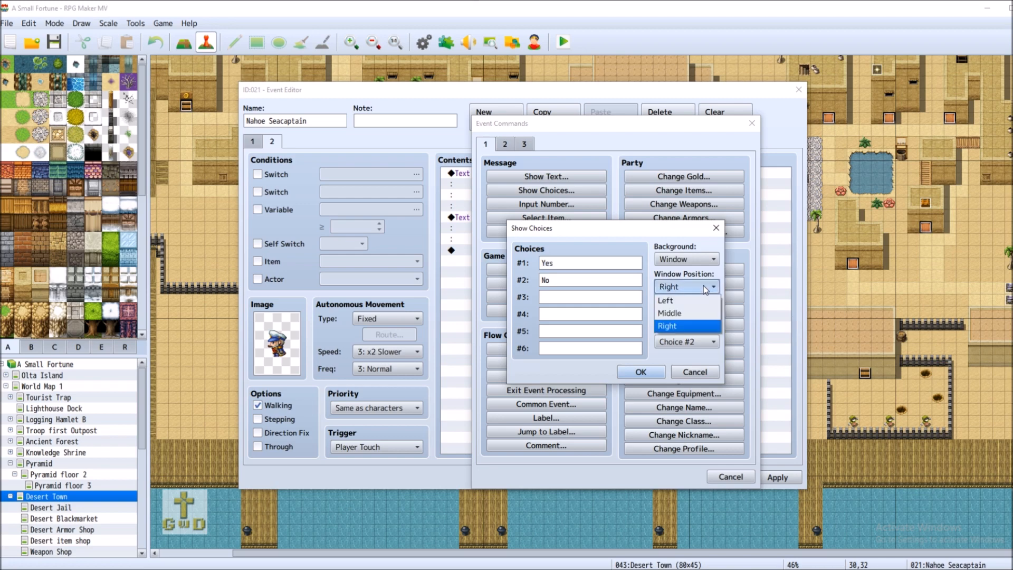
click(688, 314)
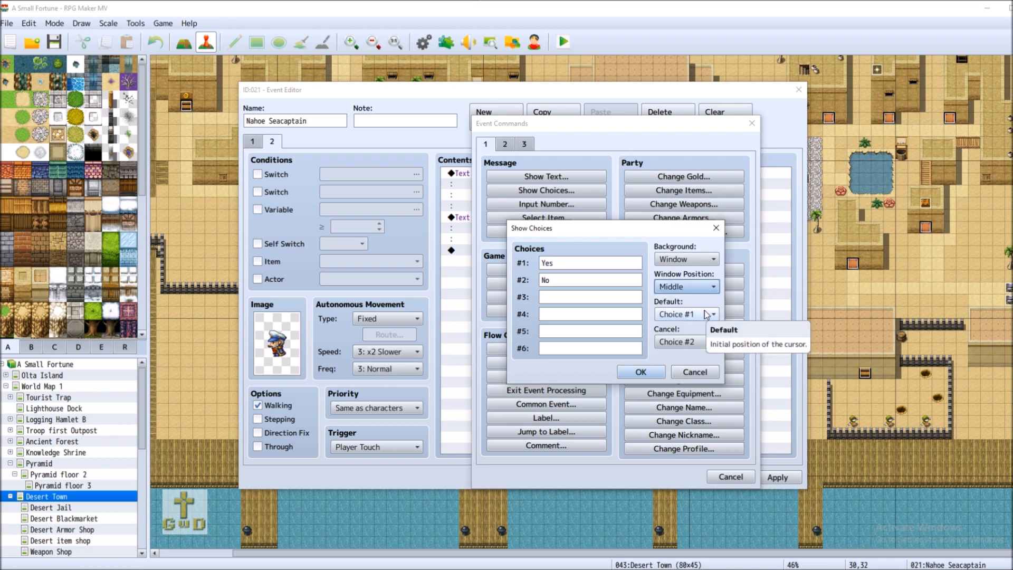
click(707, 315)
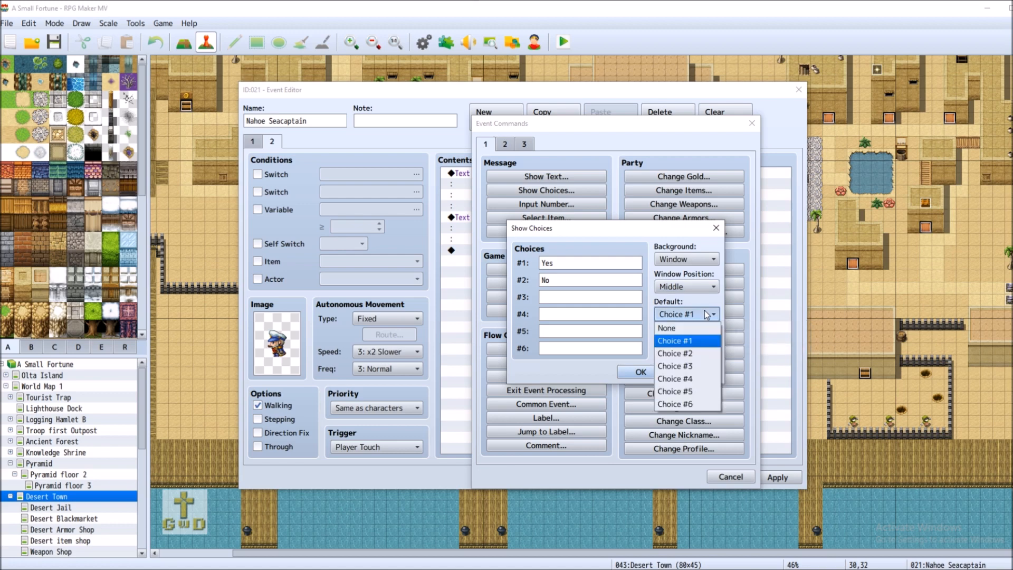
click(697, 353)
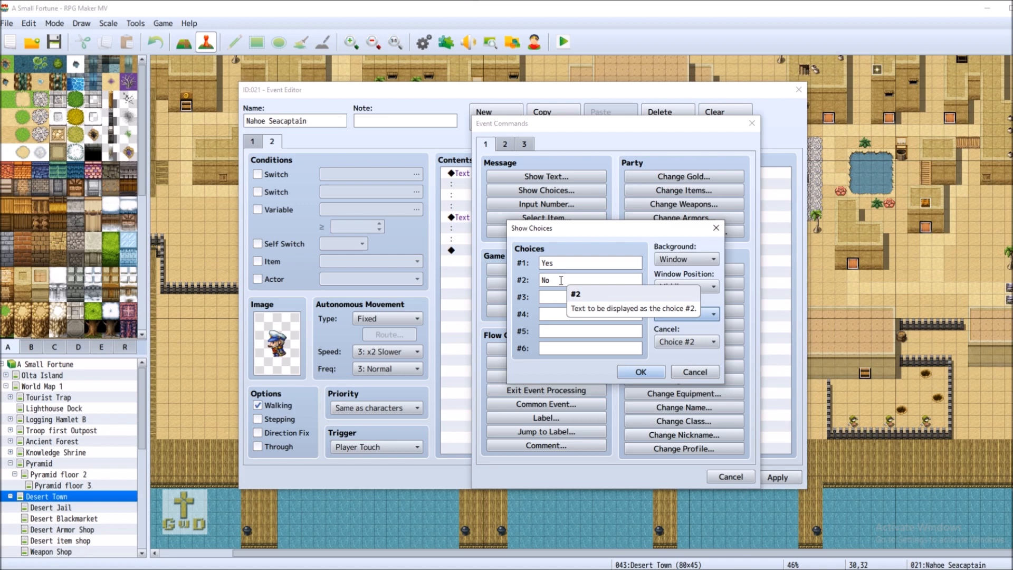
Insert the choice and add Fadeout Screen and Get on/off Vehicle under When Yes
key(Return)
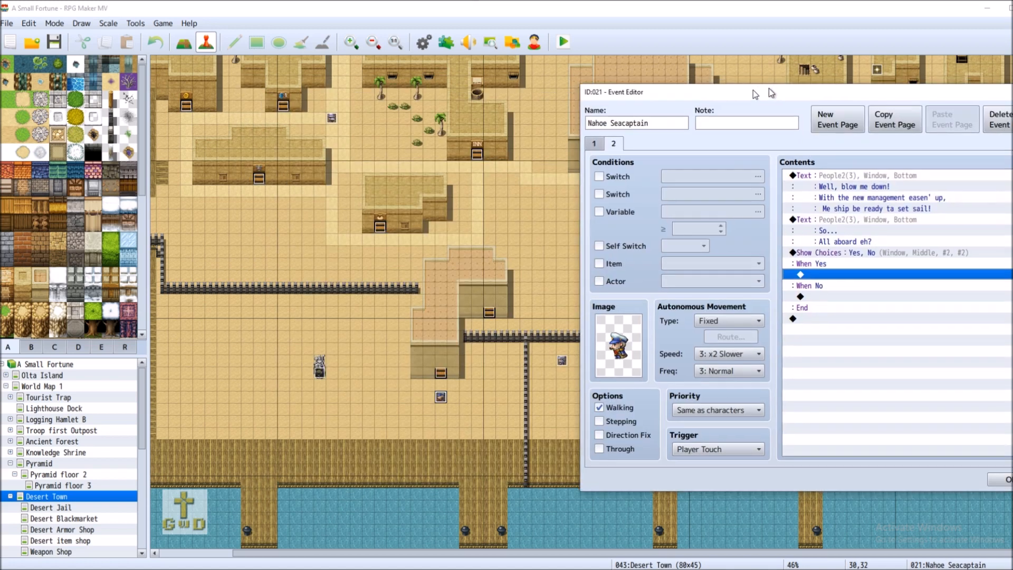
double_click(438, 269)
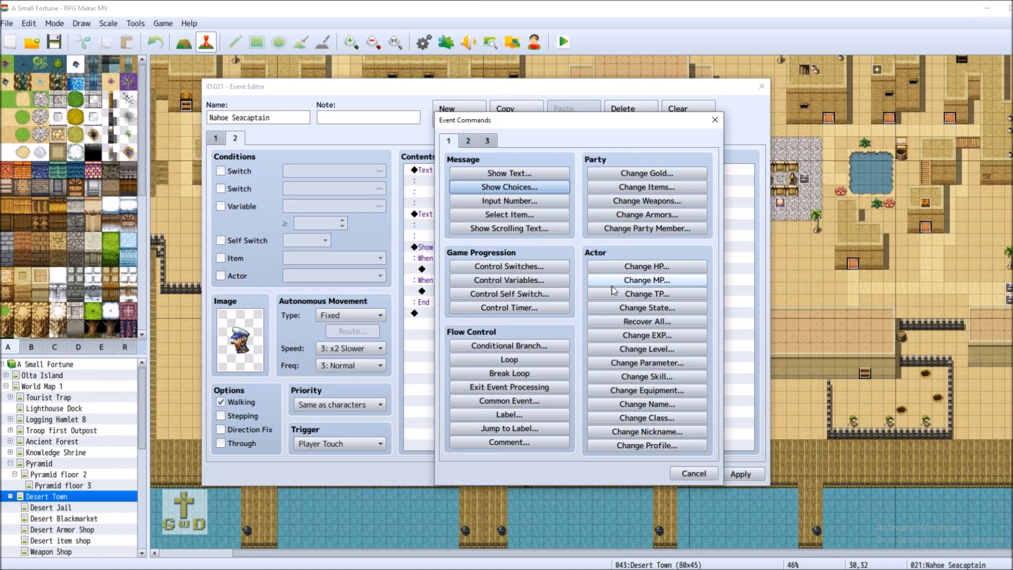
click(467, 141)
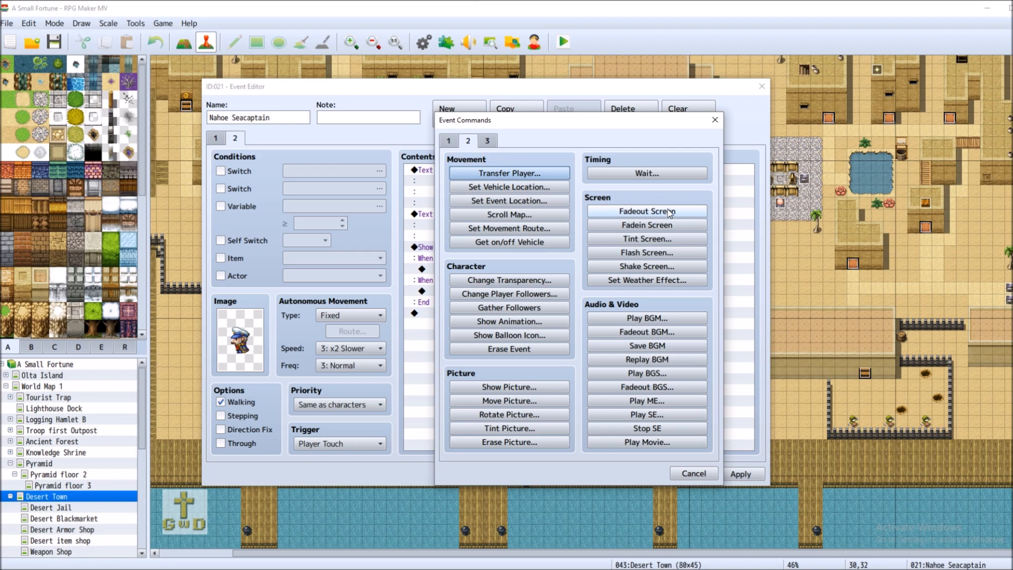
click(647, 211)
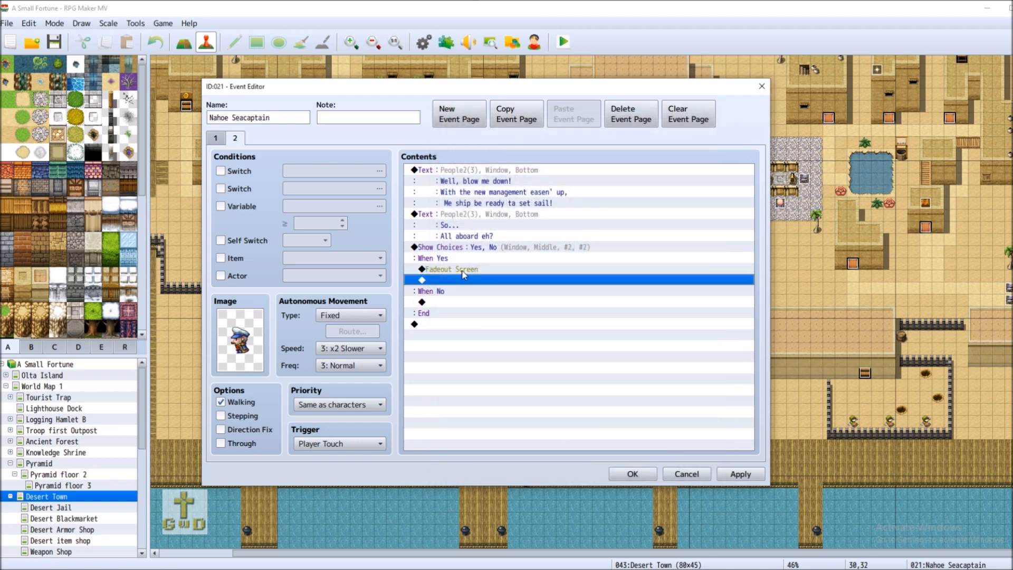
double_click(448, 280)
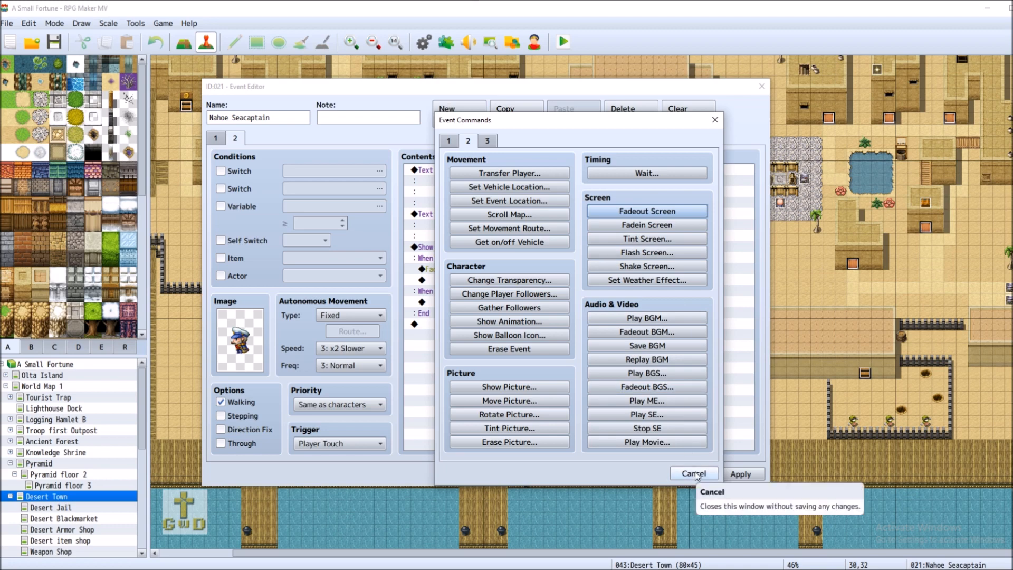
click(517, 246)
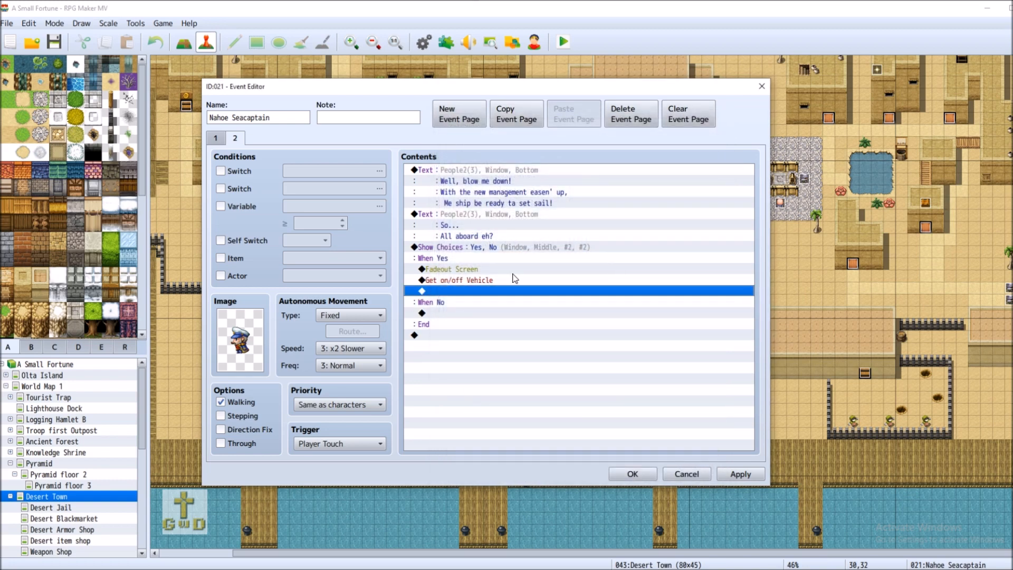
Add a 60-frame Wait below the vehicle boarding command
click(459, 281)
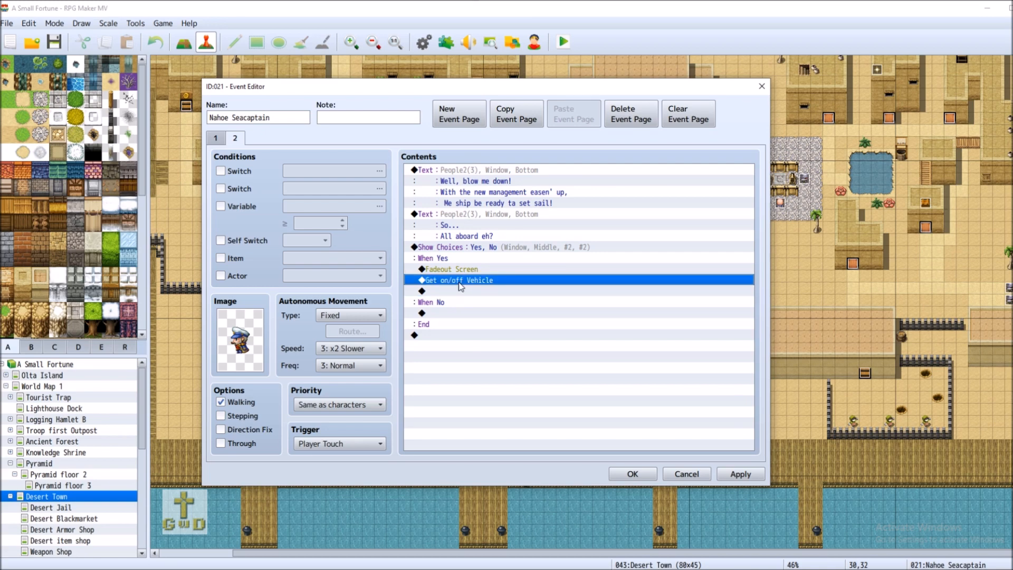
right_click(459, 282)
key(Escape)
right_click(490, 284)
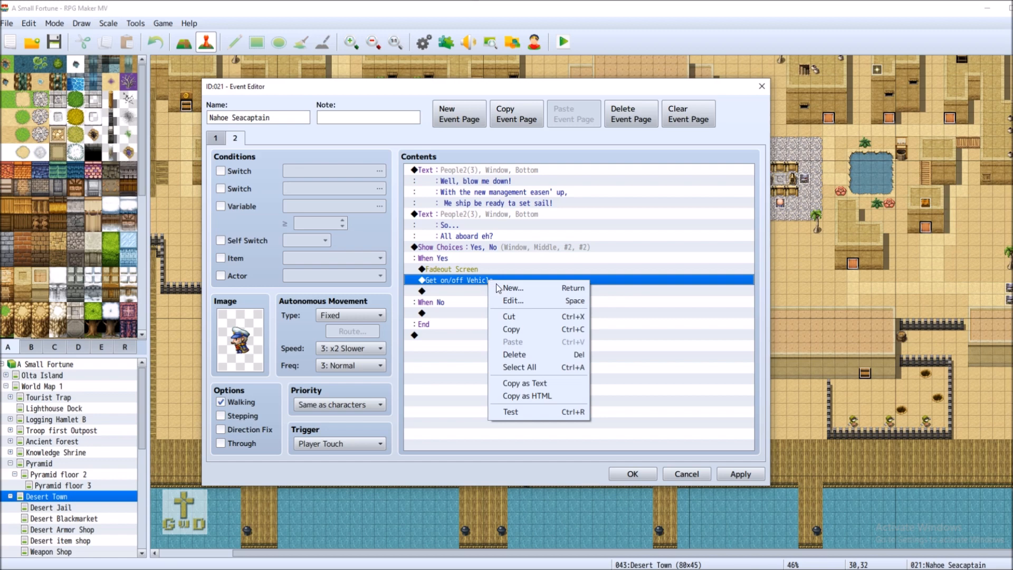
click(458, 292)
right_click(458, 293)
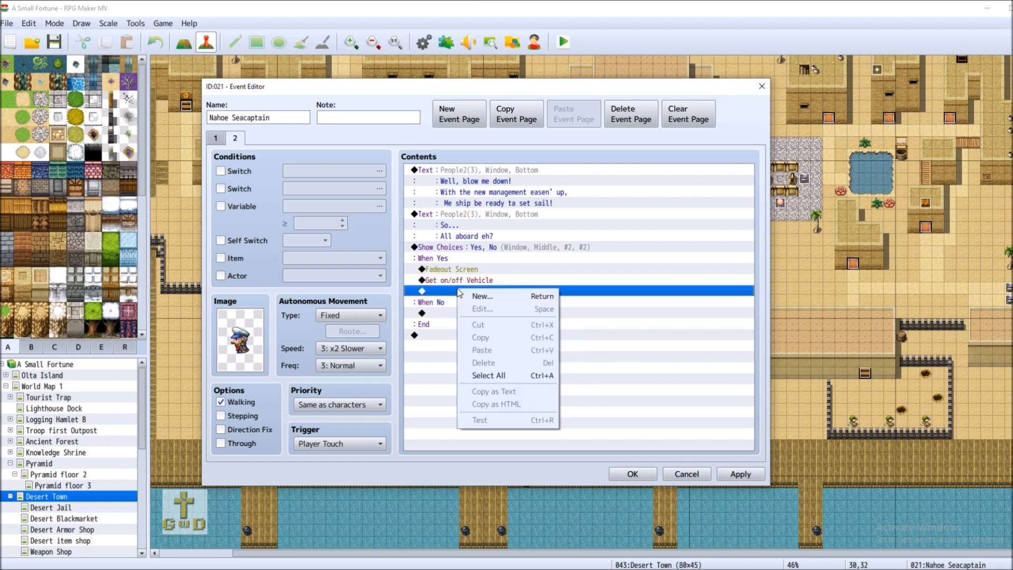
click(481, 296)
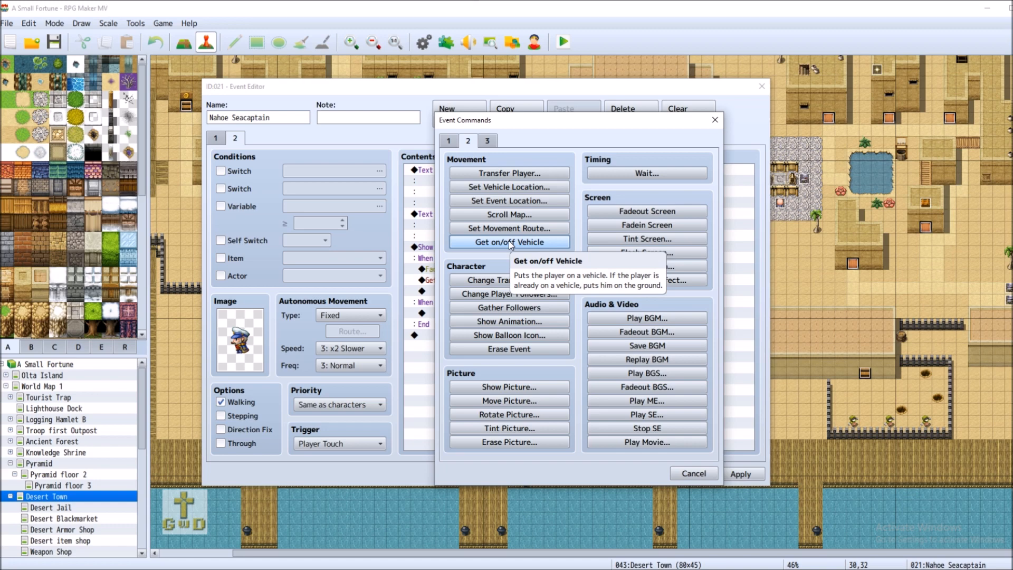
click(616, 175)
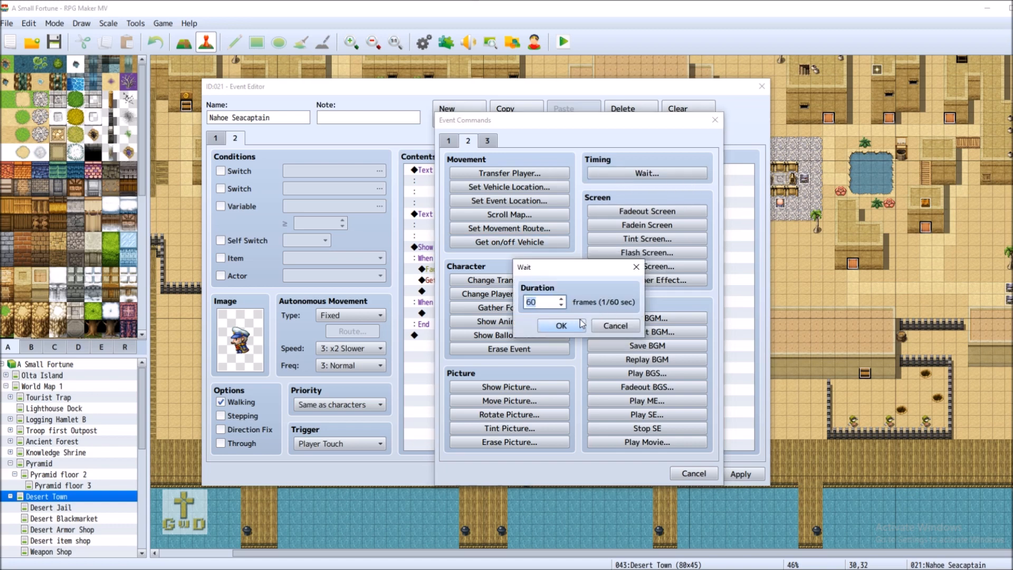
click(561, 326)
Finish the Yes branch with Fadein Screen, then apply and save the event
right_click(457, 307)
click(509, 313)
click(659, 227)
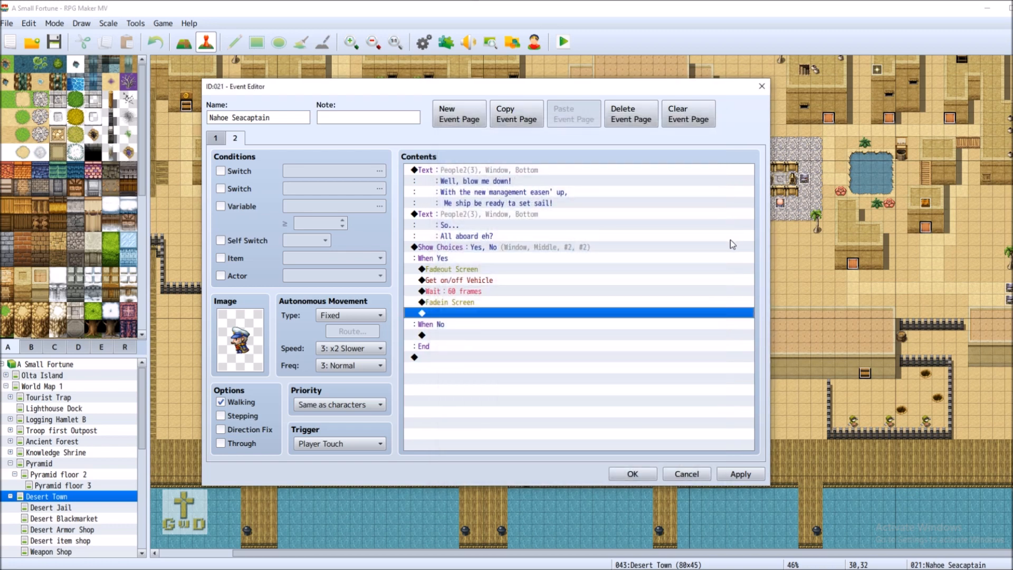
click(756, 476)
click(633, 474)
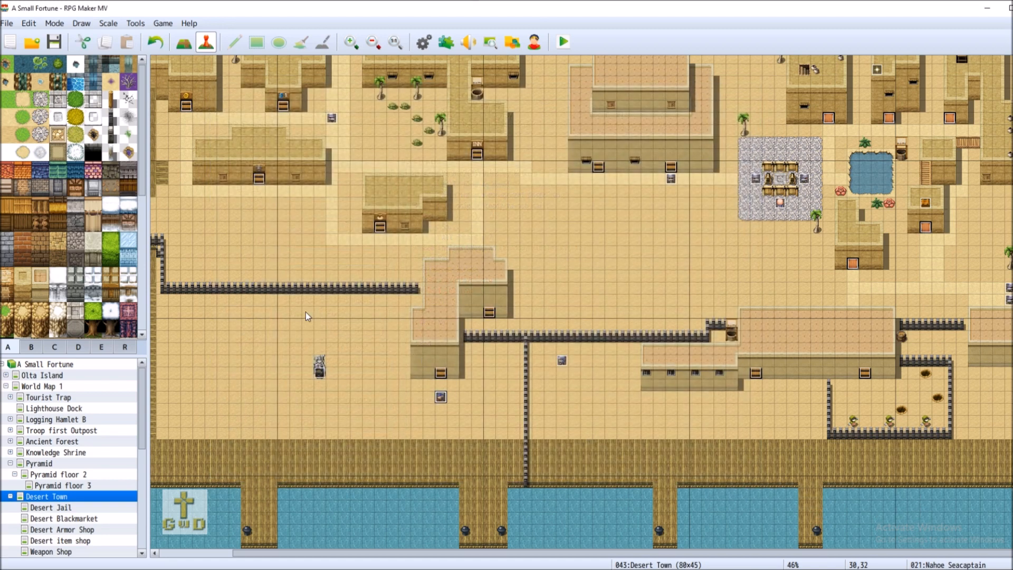
On World Map 1, add then cut Get on/off Vehicle in the Nahoe Ship event, then cancel
click(91, 387)
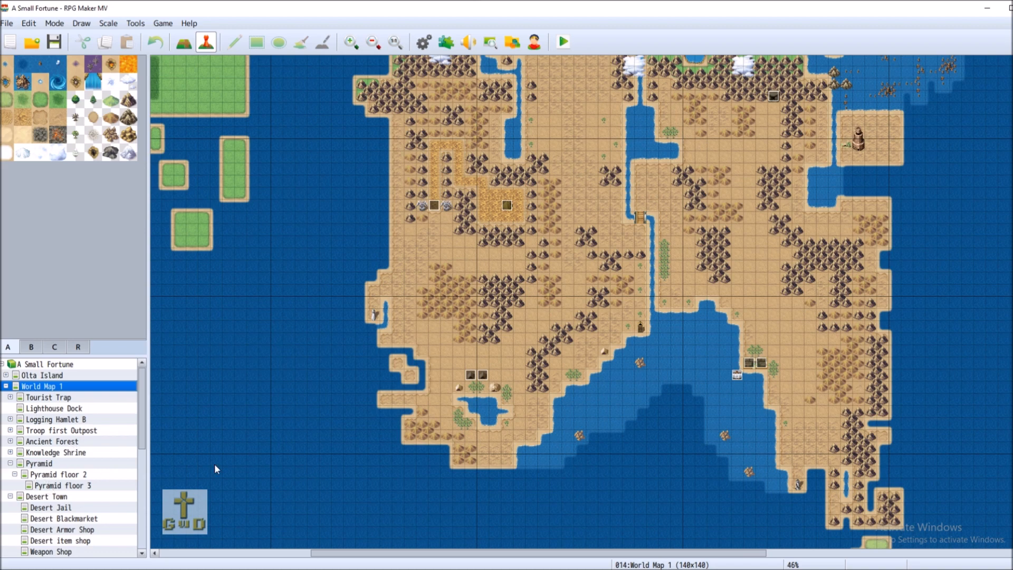
right_click(736, 375)
click(856, 390)
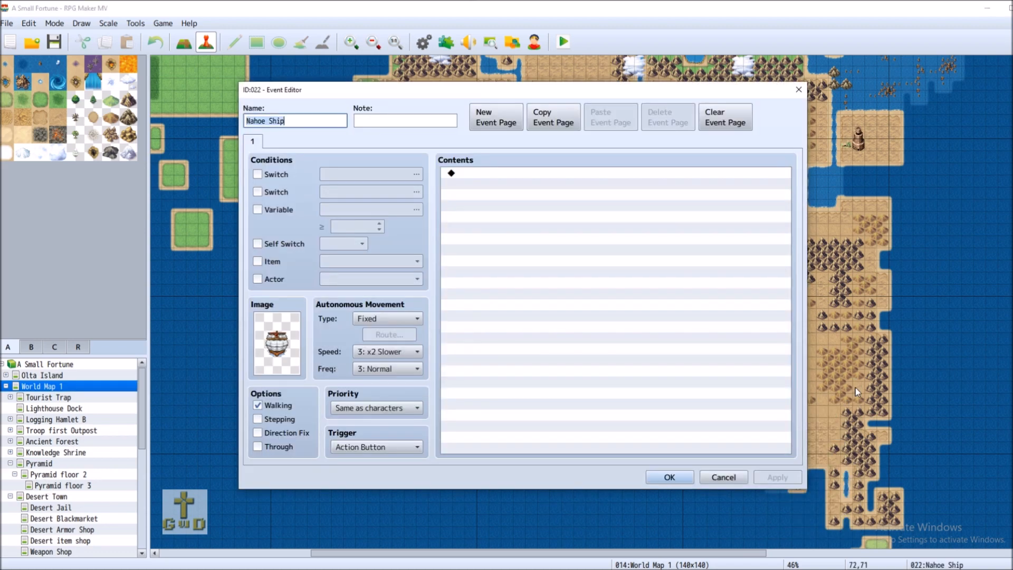
double_click(499, 172)
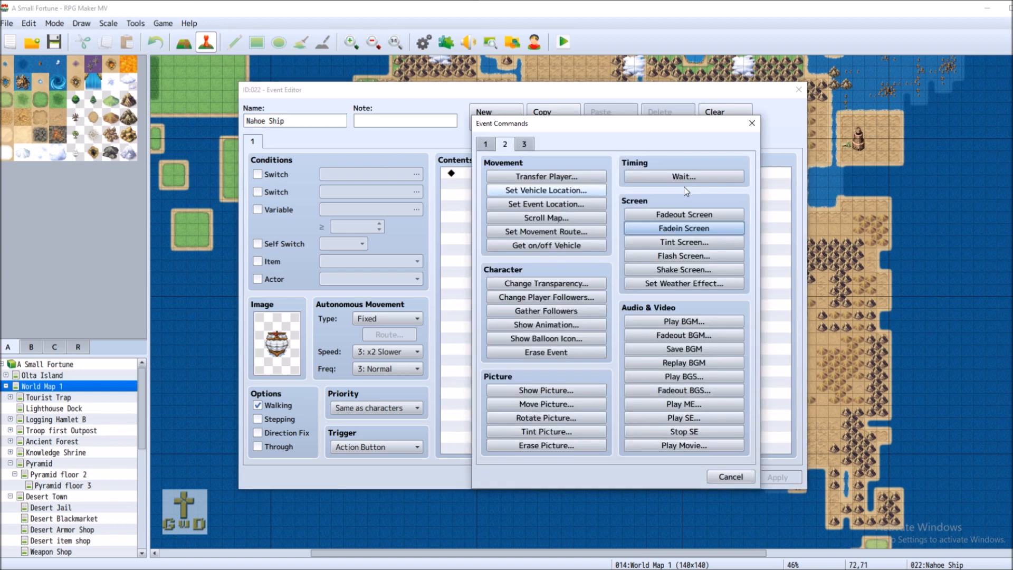
click(544, 248)
right_click(487, 173)
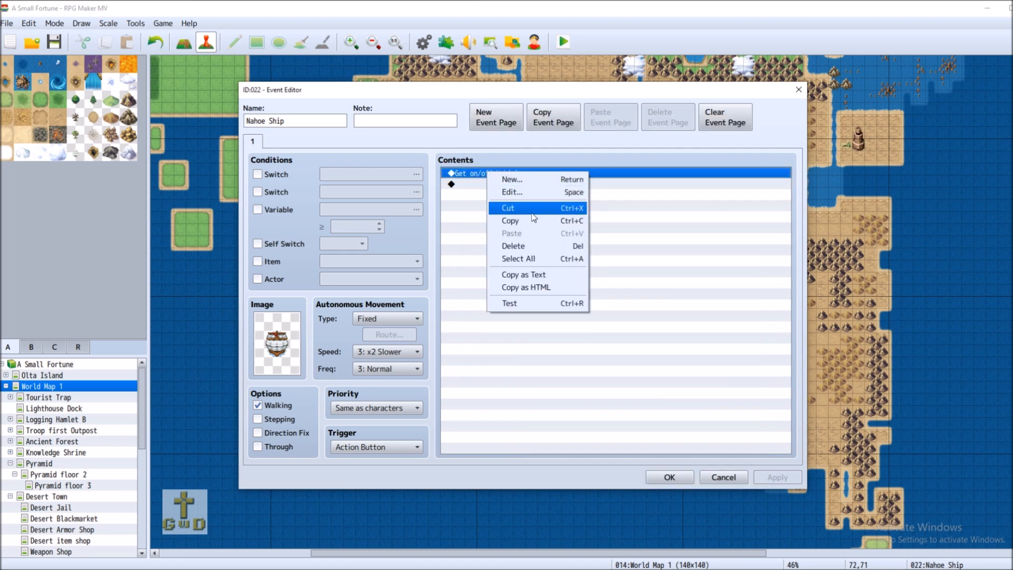
click(532, 211)
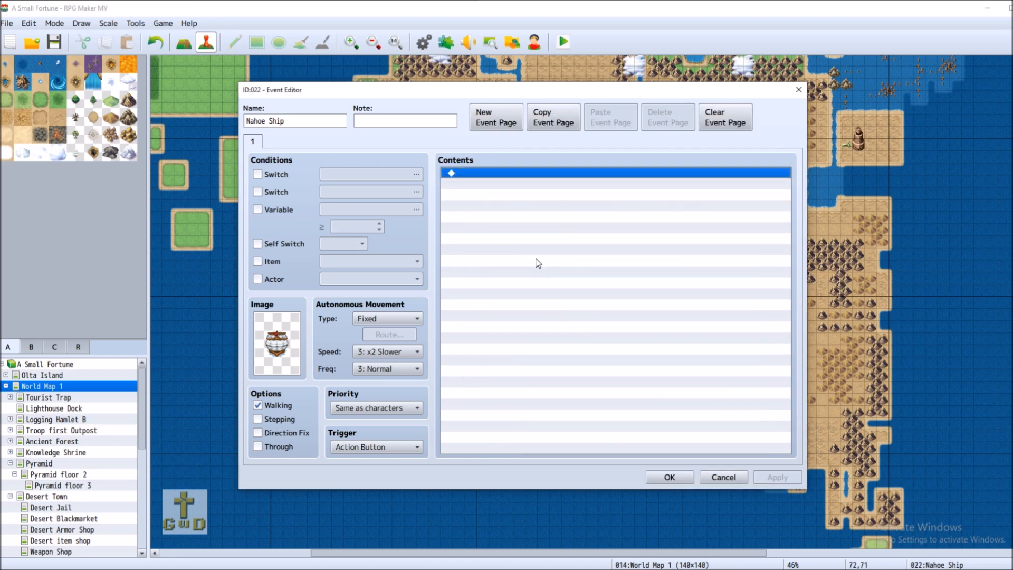
click(729, 482)
Scroll and pan World Map 1 until the Nahoe Ship event by the eastern bay shows
scroll(816, 386, down, 3)
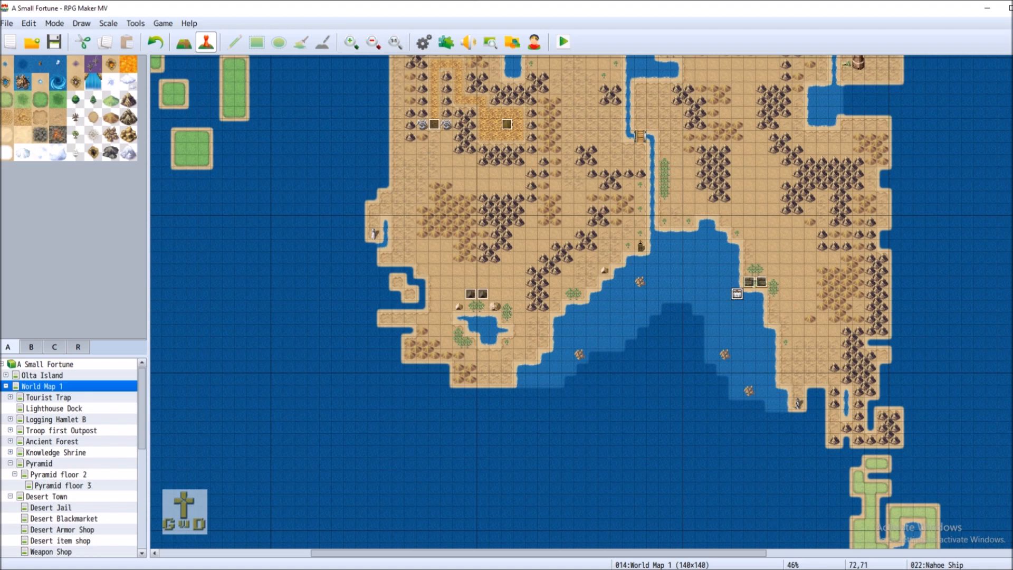
scroll(580, 301, down, 10)
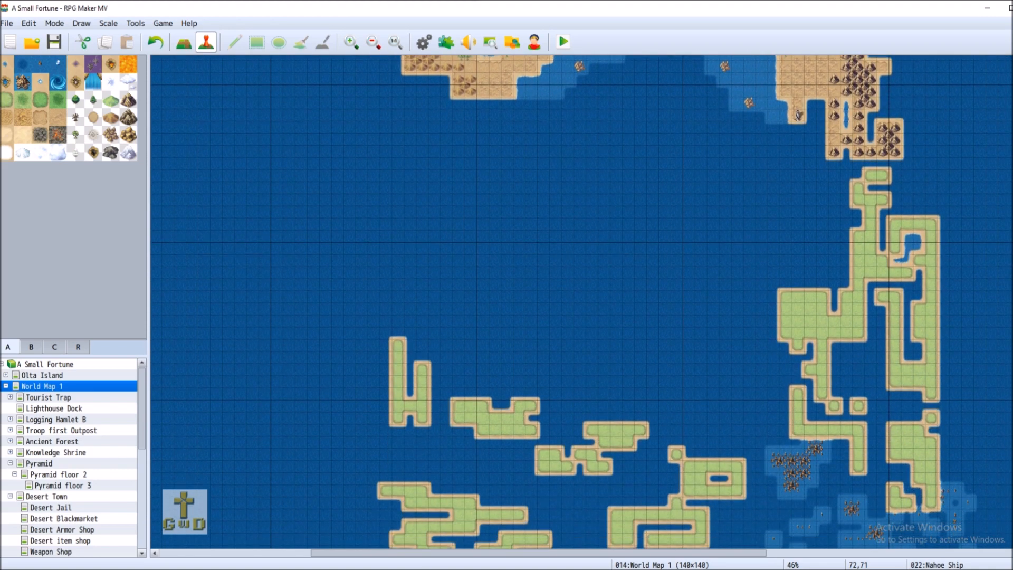
drag(703, 555, 555, 555)
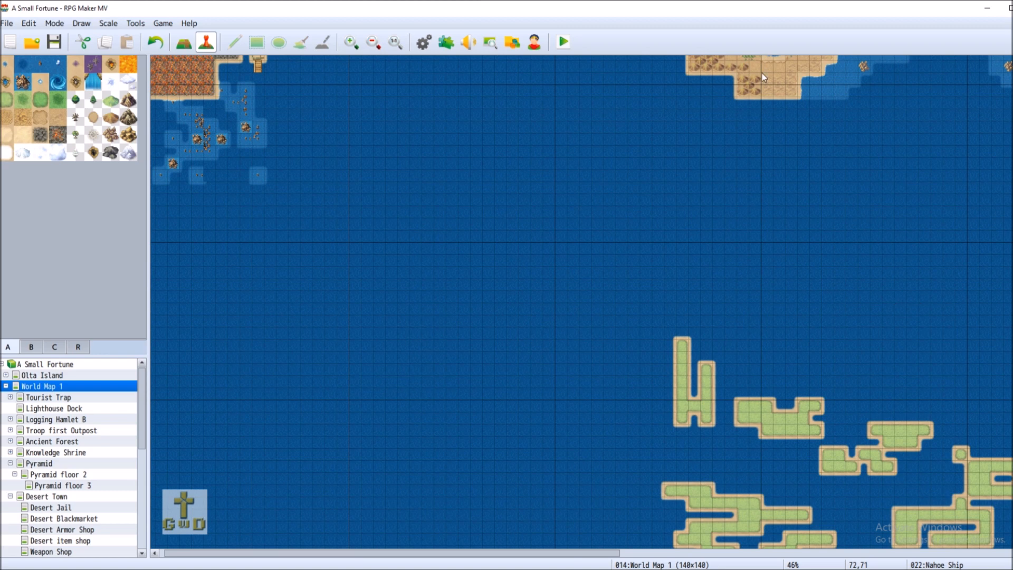
scroll(580, 301, up, 6)
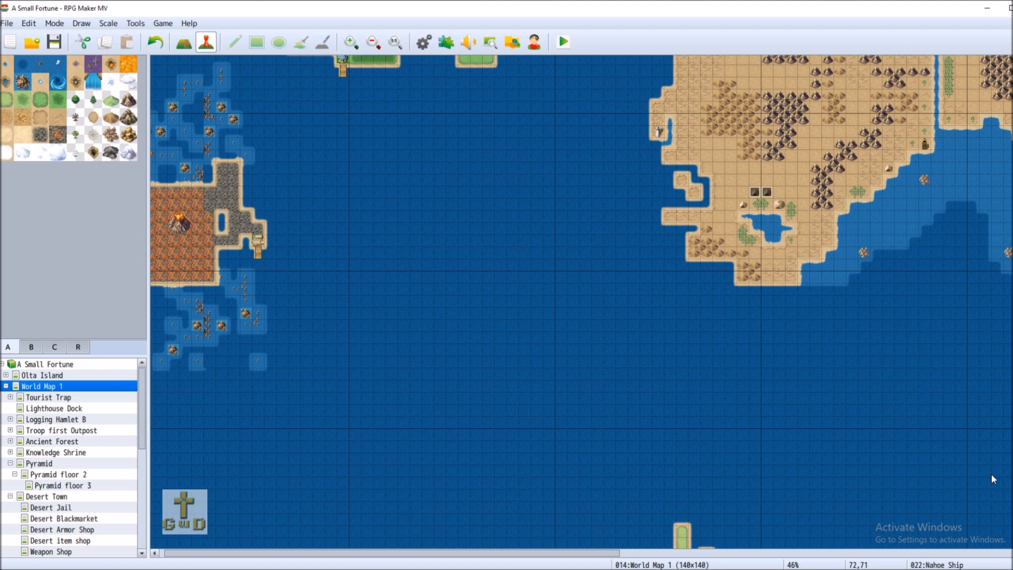
drag(570, 556, 566, 557)
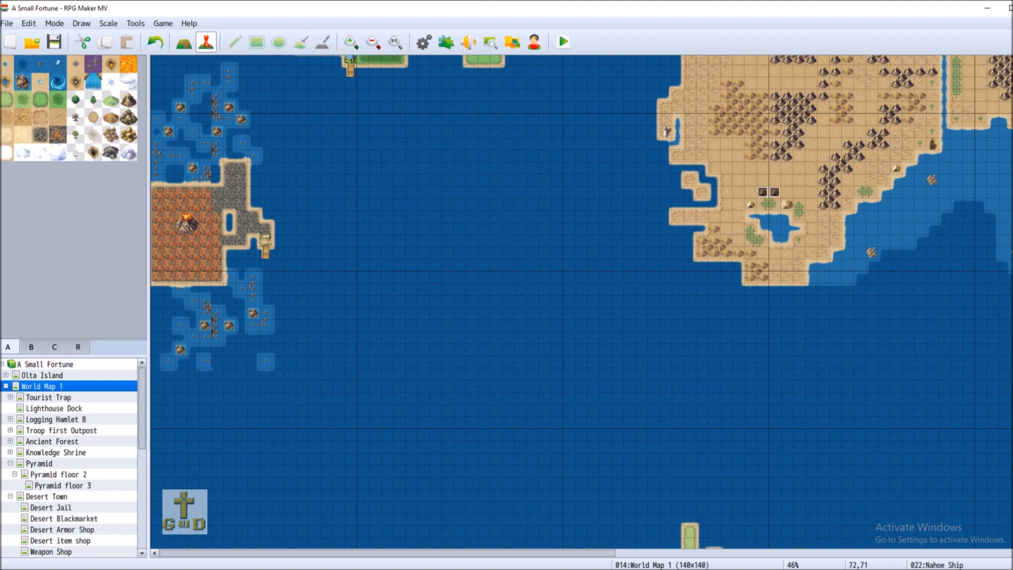
scroll(295, 330, up, 5)
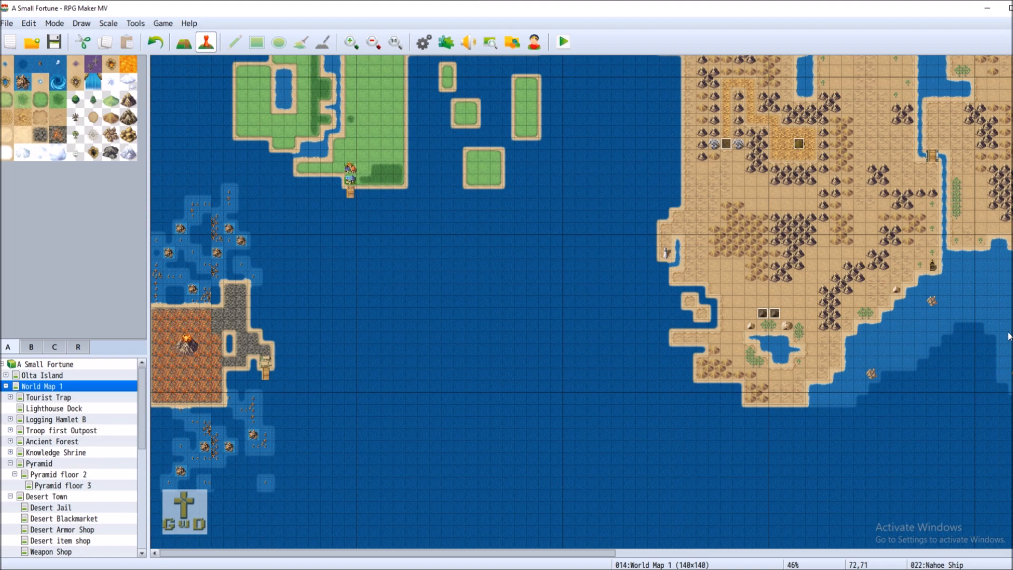
drag(585, 557, 627, 557)
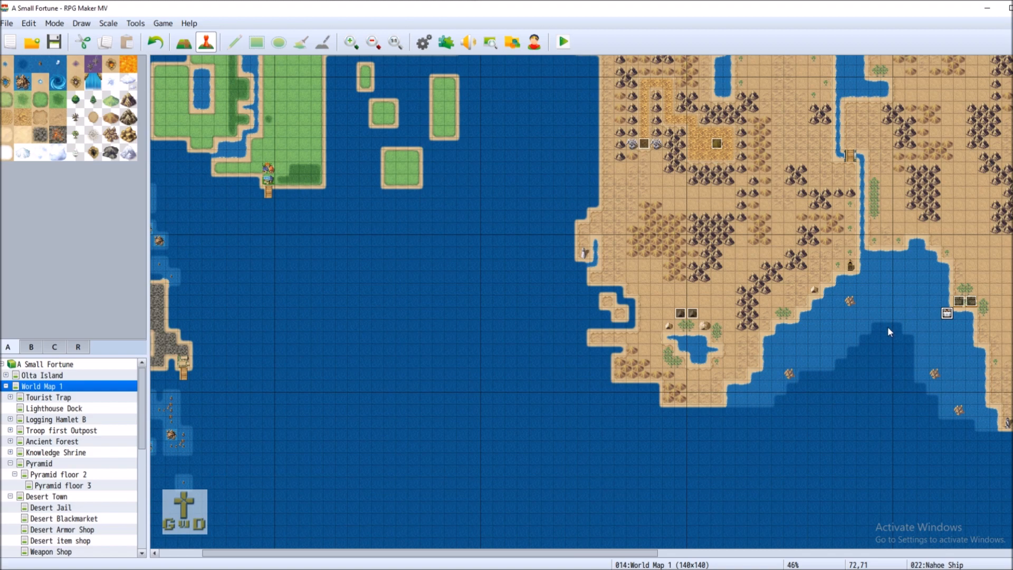
Replace Nahoe Ship's Get on/off Vehicle command with a Set Movement Route for This Event
right_click(946, 312)
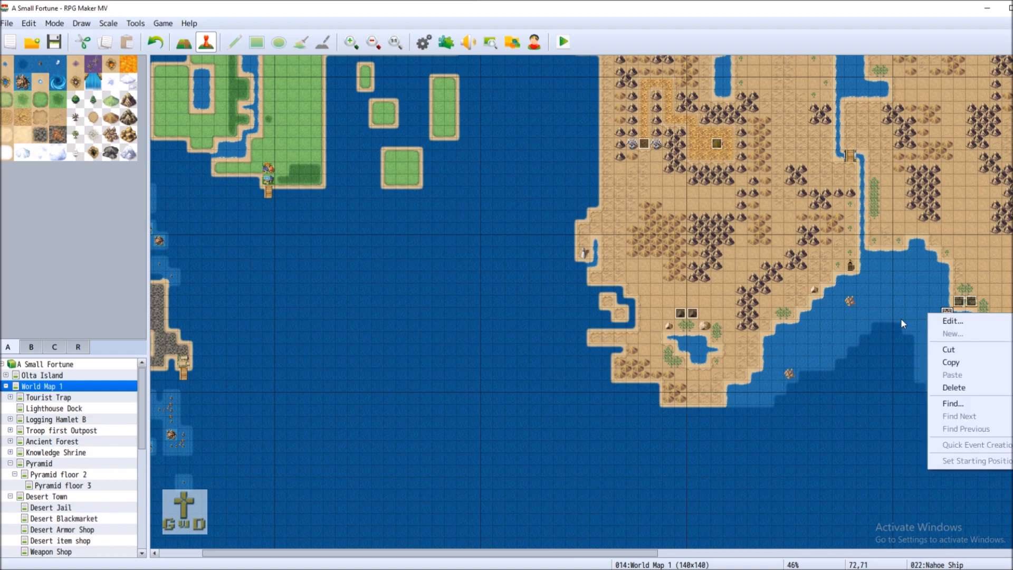
click(944, 321)
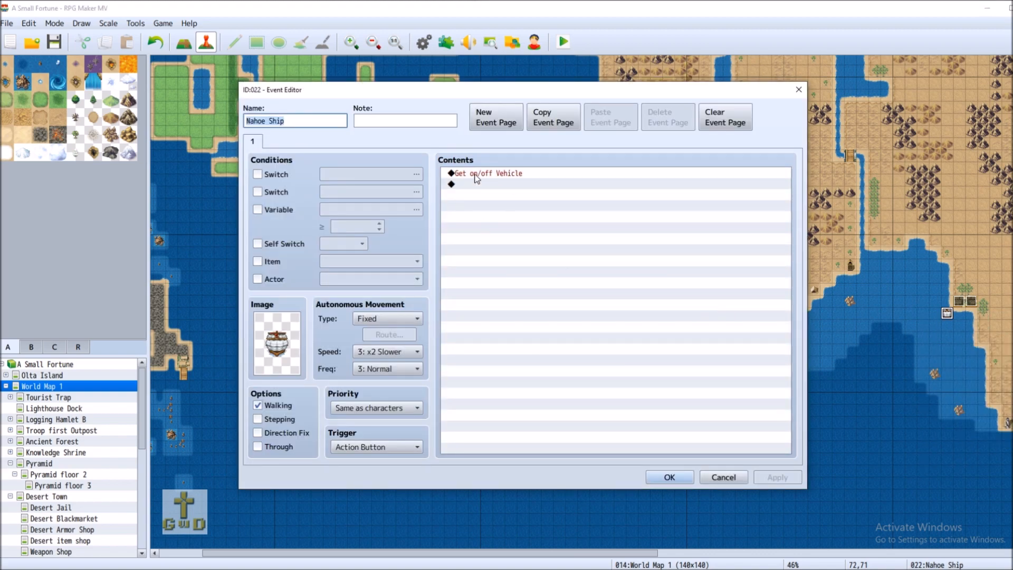
right_click(476, 178)
click(512, 212)
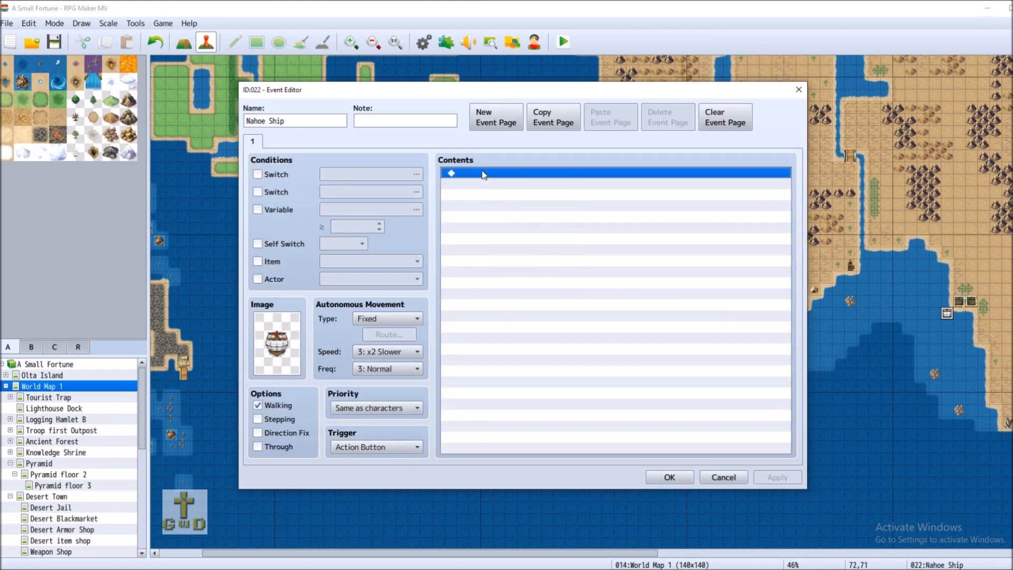
right_click(483, 173)
click(506, 181)
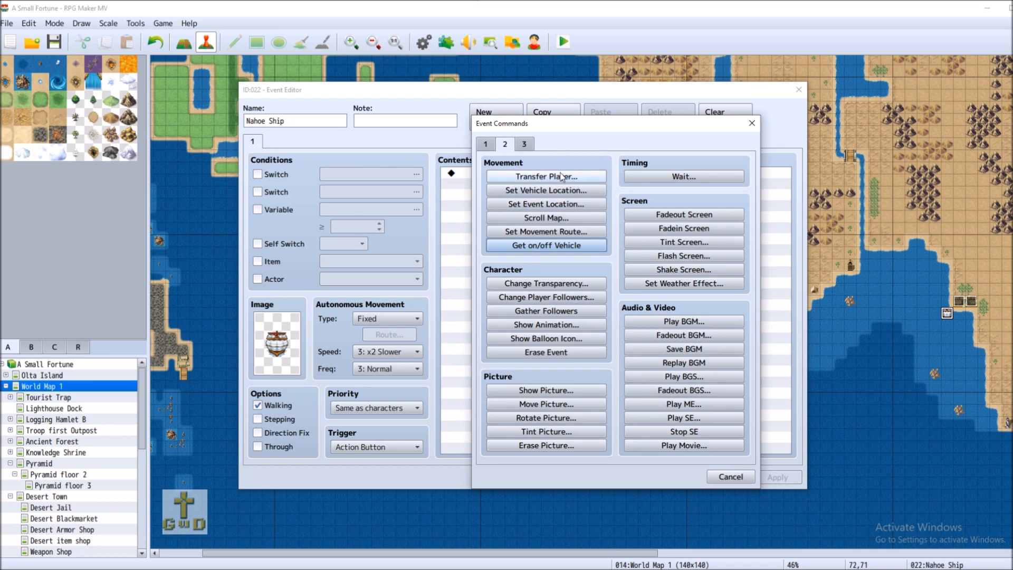
click(548, 231)
click(455, 195)
click(448, 202)
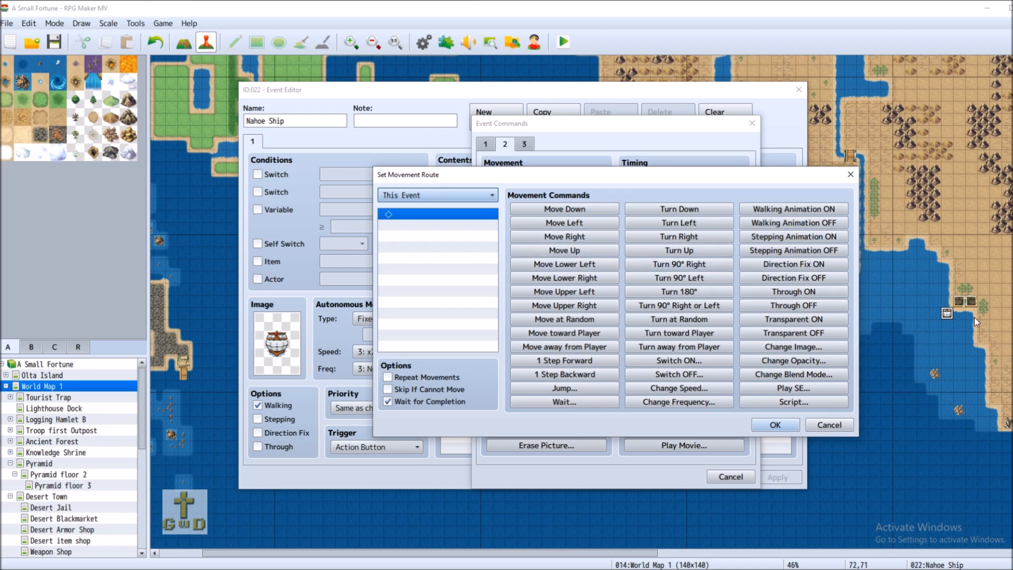
Fill the route with five Move Left and seven Move Down steps and confirm
click(575, 224)
click(575, 223)
click(574, 224)
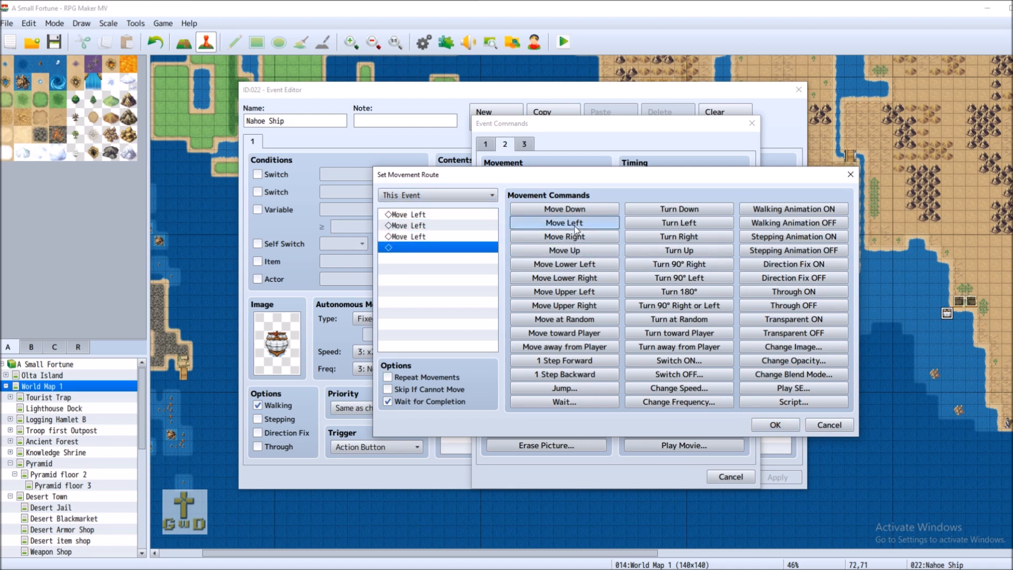
click(574, 223)
click(574, 224)
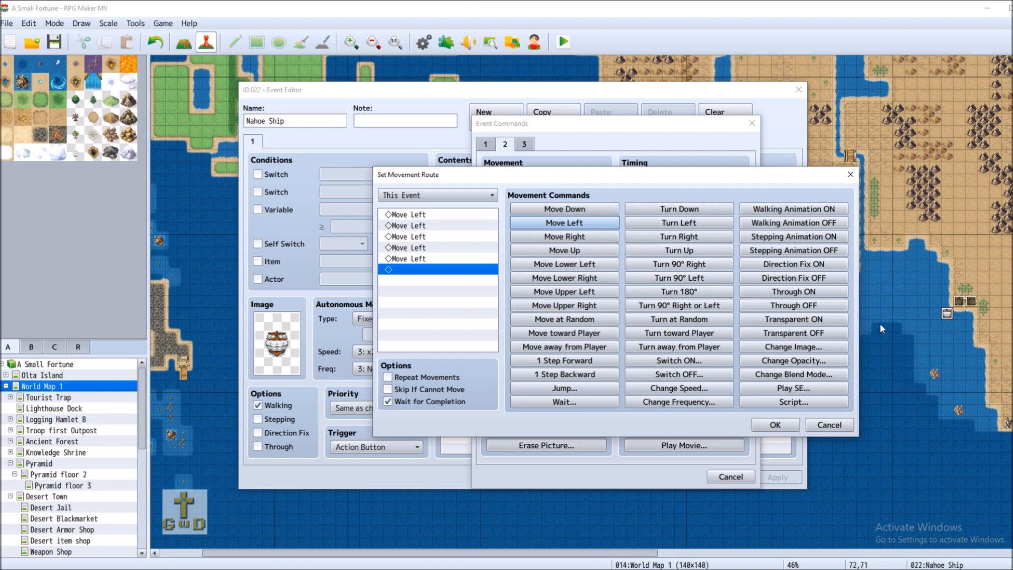
drag(557, 179, 361, 186)
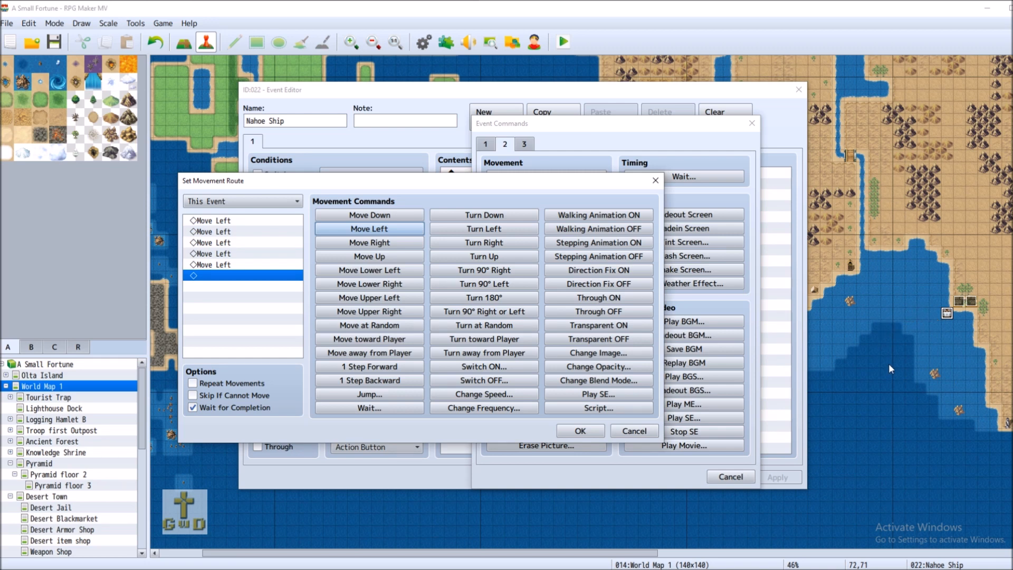
click(395, 217)
click(395, 216)
click(395, 216)
click(395, 217)
click(396, 216)
click(395, 217)
click(395, 216)
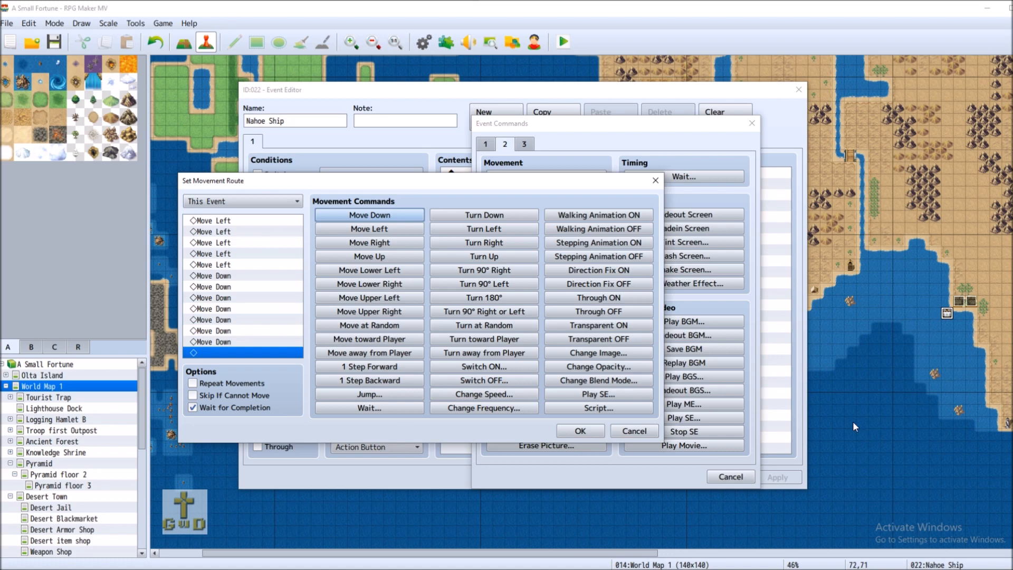
click(580, 431)
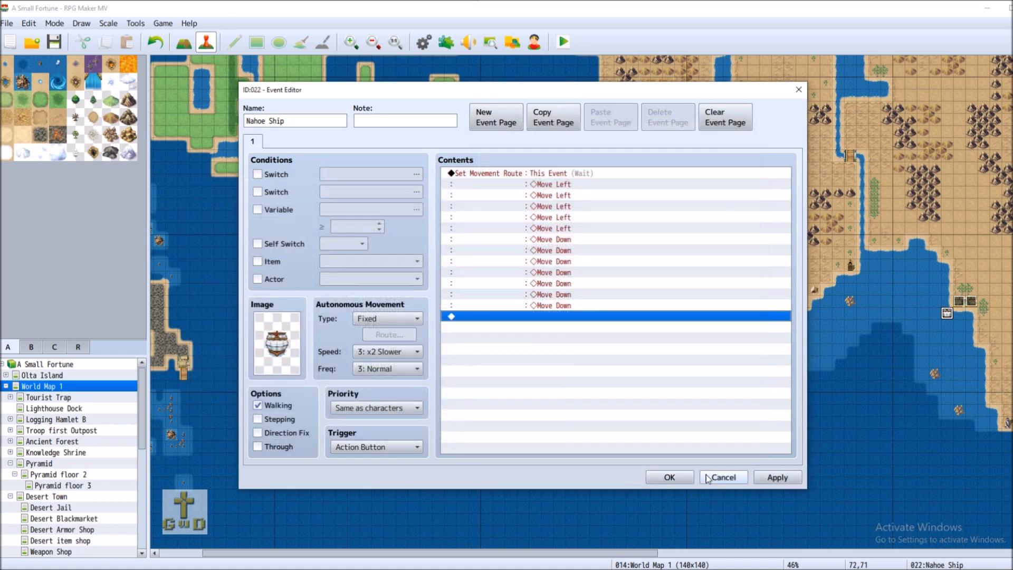
Reopen the Nahoe Ship's Set Movement Route command for editing
drag(534, 93, 288, 112)
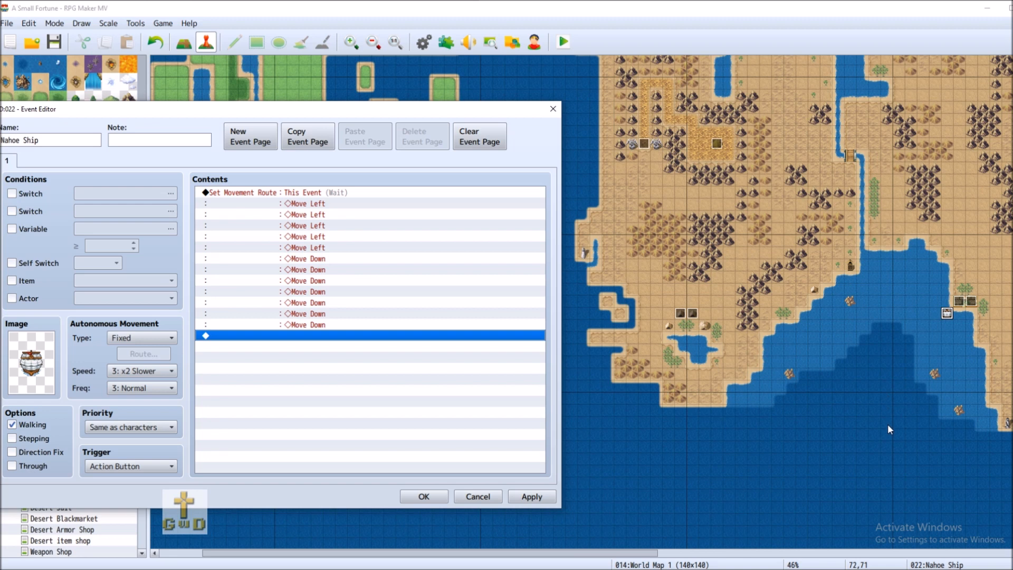
click(258, 195)
right_click(258, 195)
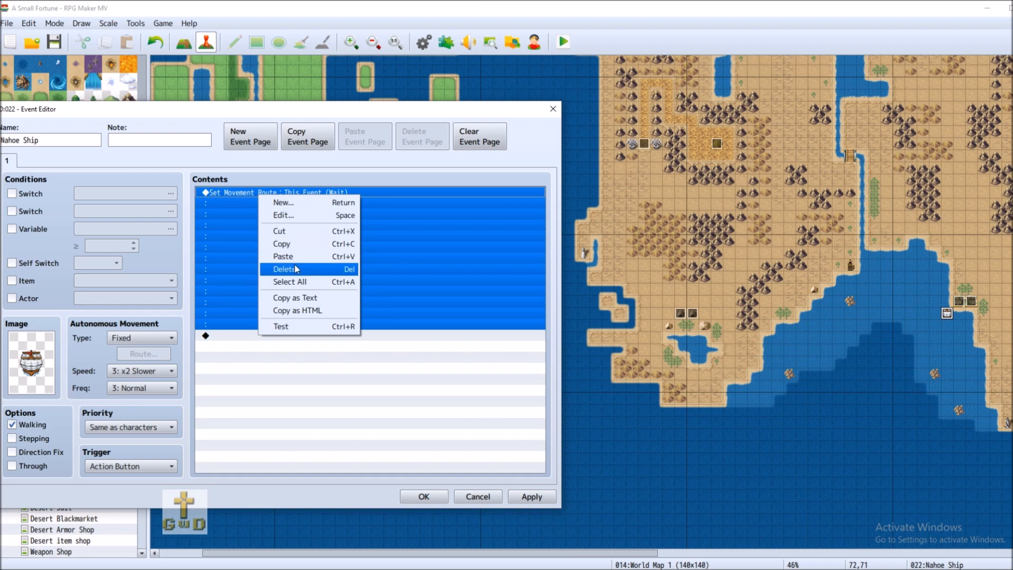
click(285, 215)
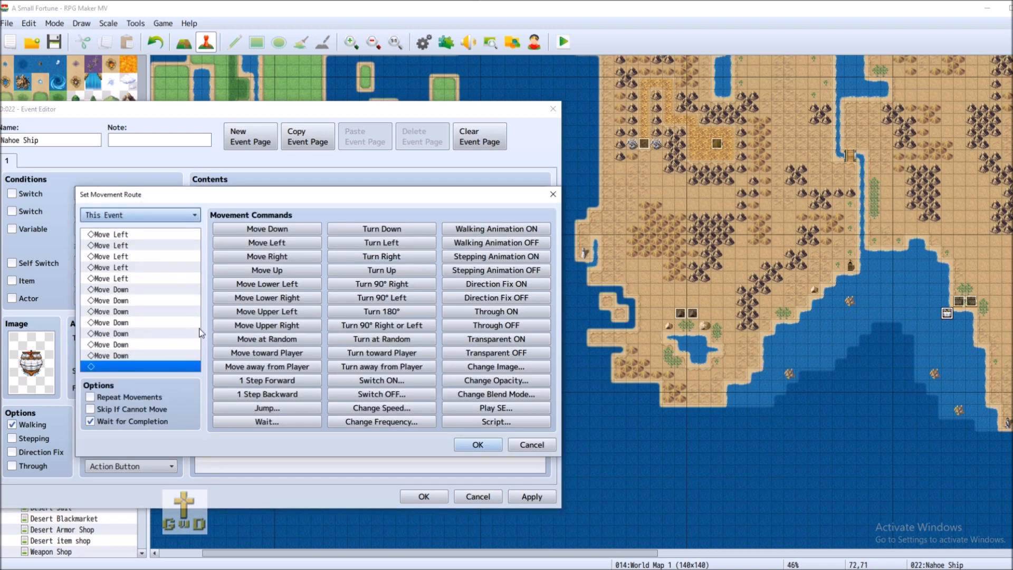
Append two Move Down steps followed by a run of Move Left steps to the route
click(297, 225)
click(297, 226)
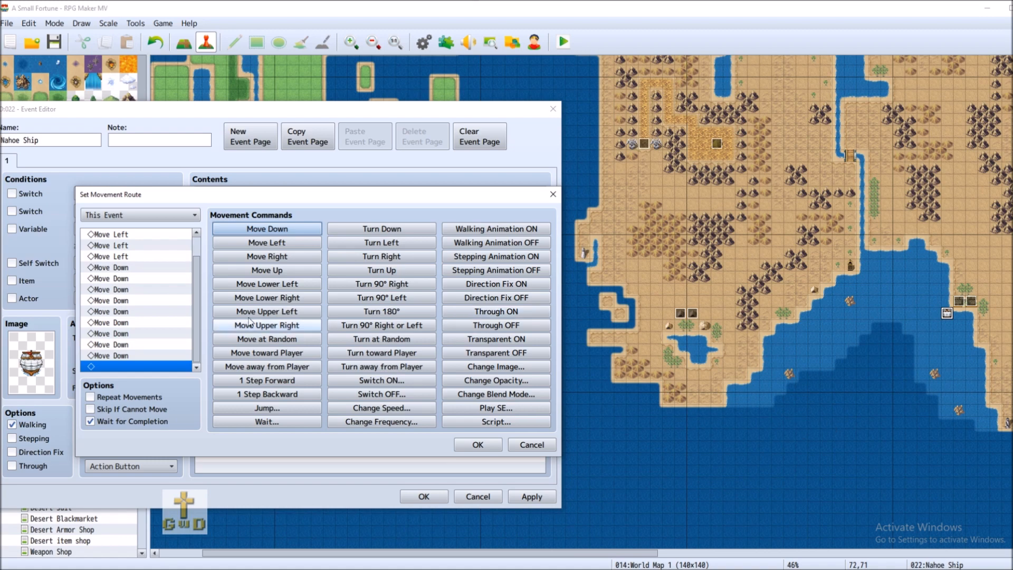
click(293, 243)
click(294, 242)
click(293, 243)
click(294, 243)
click(293, 242)
click(293, 243)
click(293, 242)
click(294, 243)
click(293, 242)
click(293, 243)
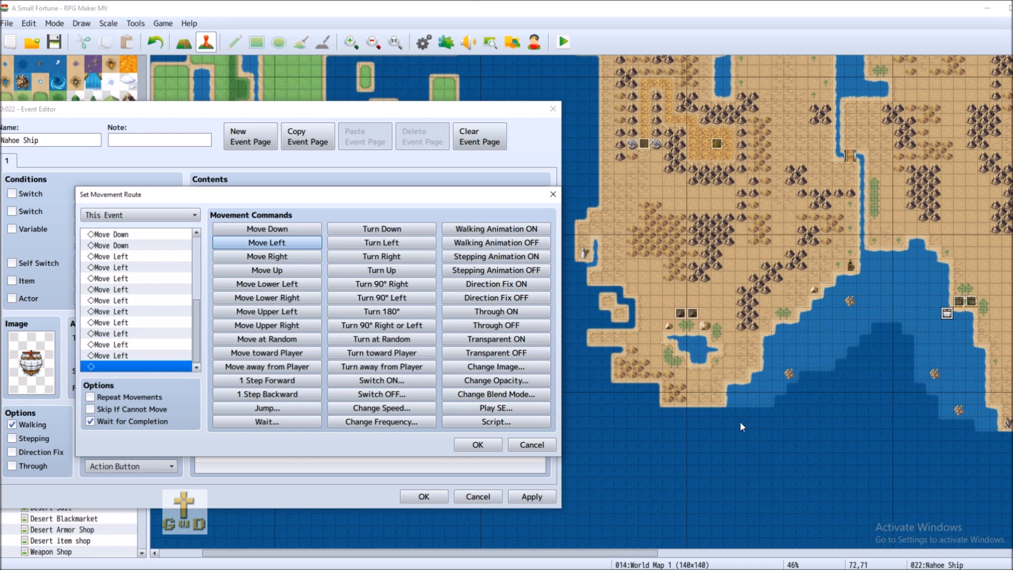
click(286, 244)
click(285, 244)
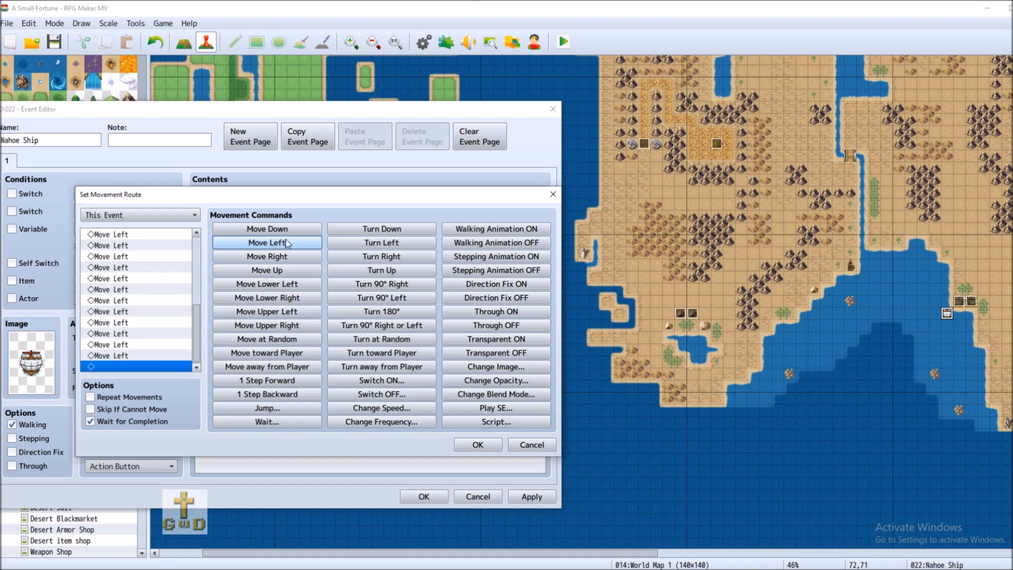
Add two more Move Down and ten Move Left steps, then confirm and apply the route
click(267, 229)
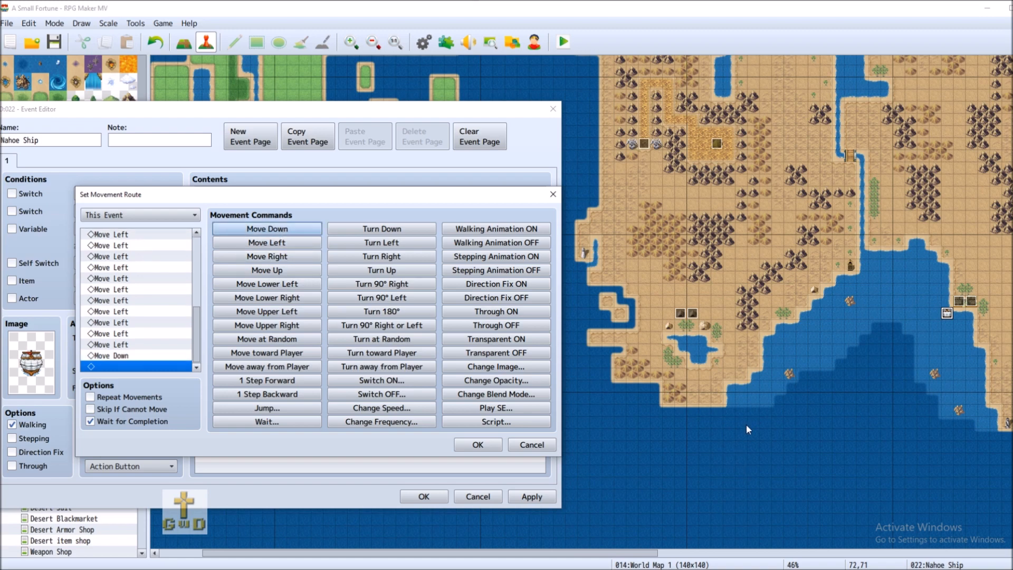
click(267, 229)
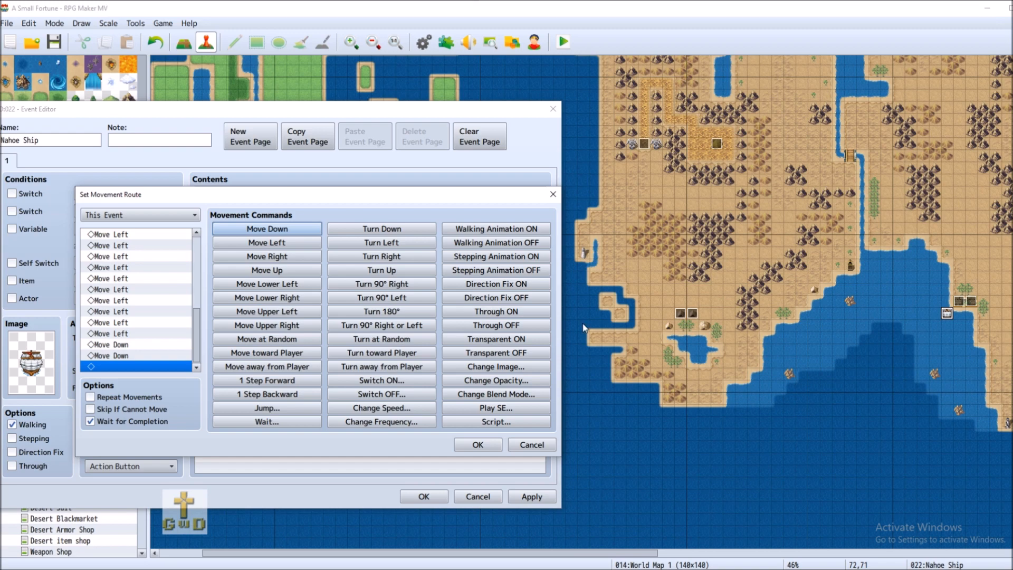
click(296, 246)
click(296, 246)
click(296, 246)
click(296, 246)
click(296, 246)
click(296, 246)
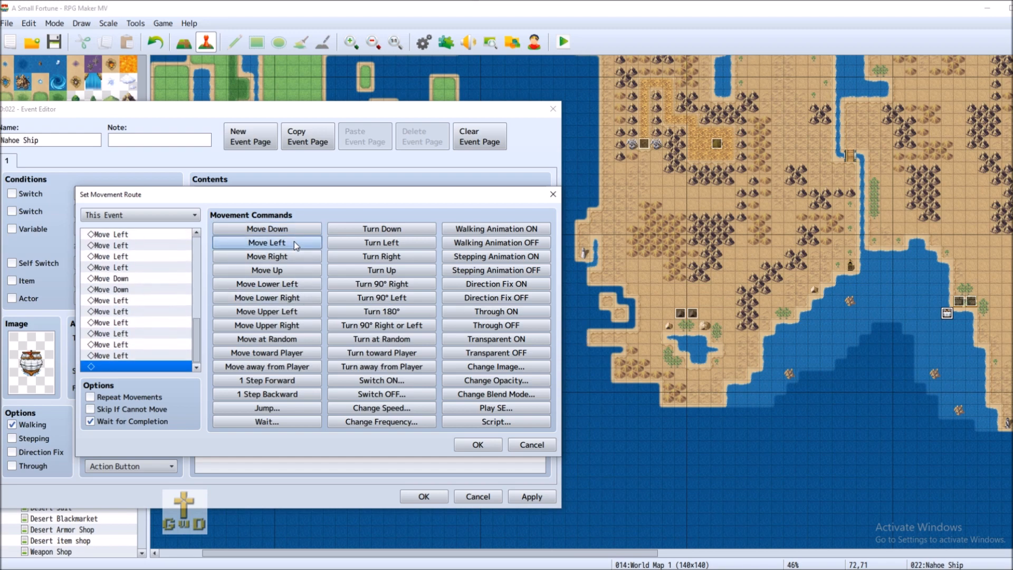
click(295, 242)
click(294, 243)
click(295, 243)
click(295, 243)
click(294, 243)
click(293, 242)
click(294, 242)
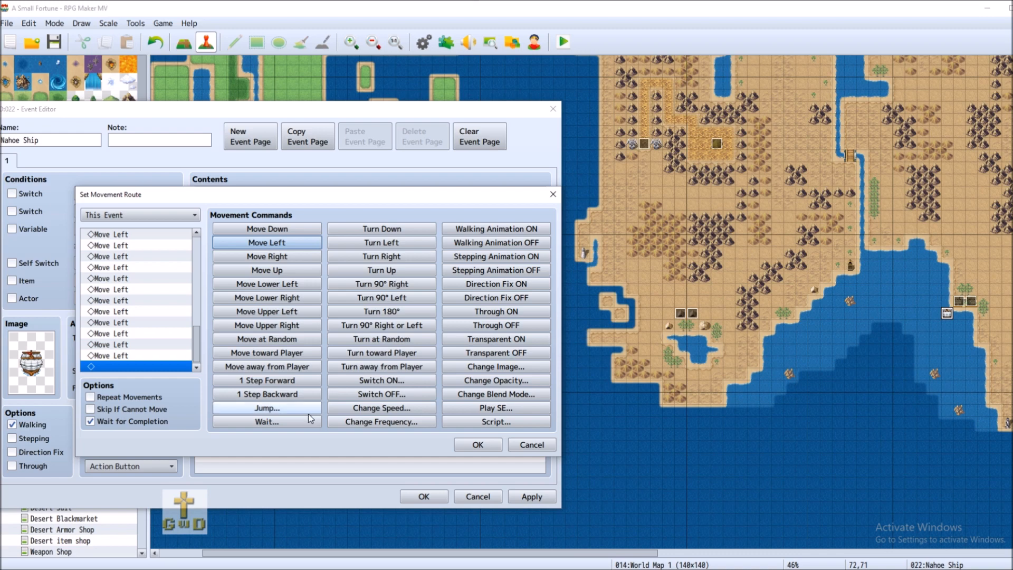
click(481, 446)
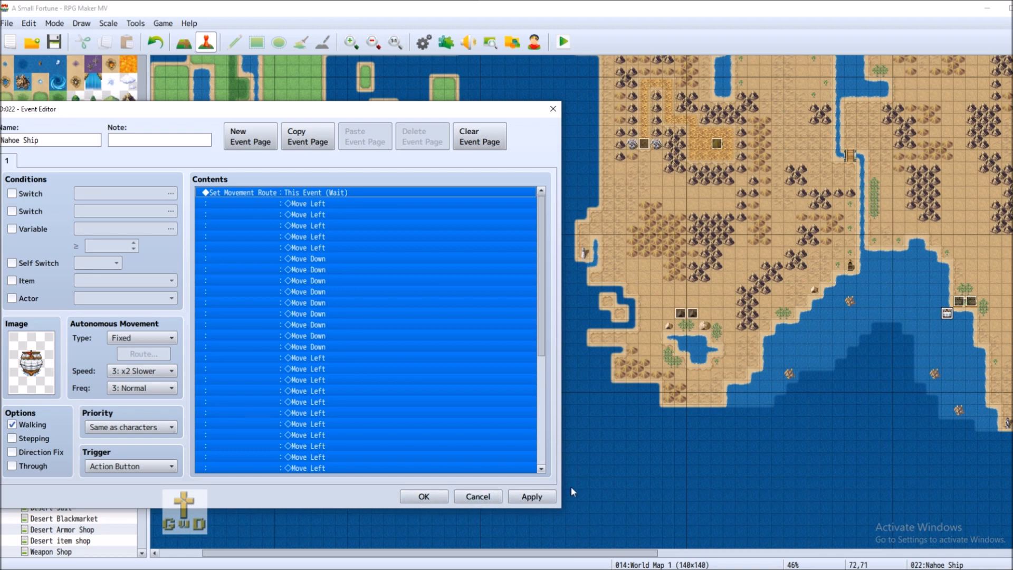
click(532, 496)
Close the ship's event editor and check the coordinates of water tiles in the bay
key(Return)
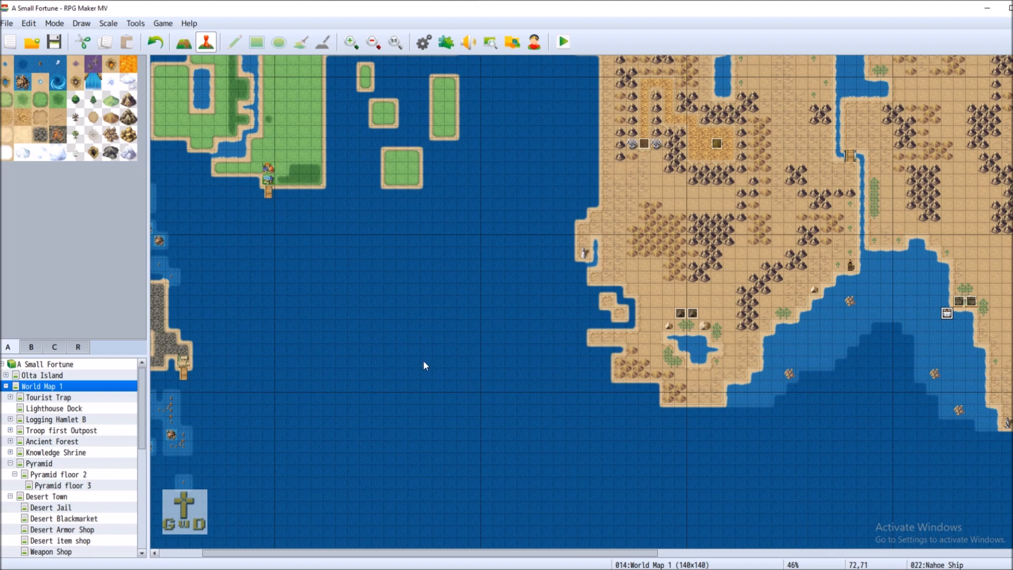
click(583, 398)
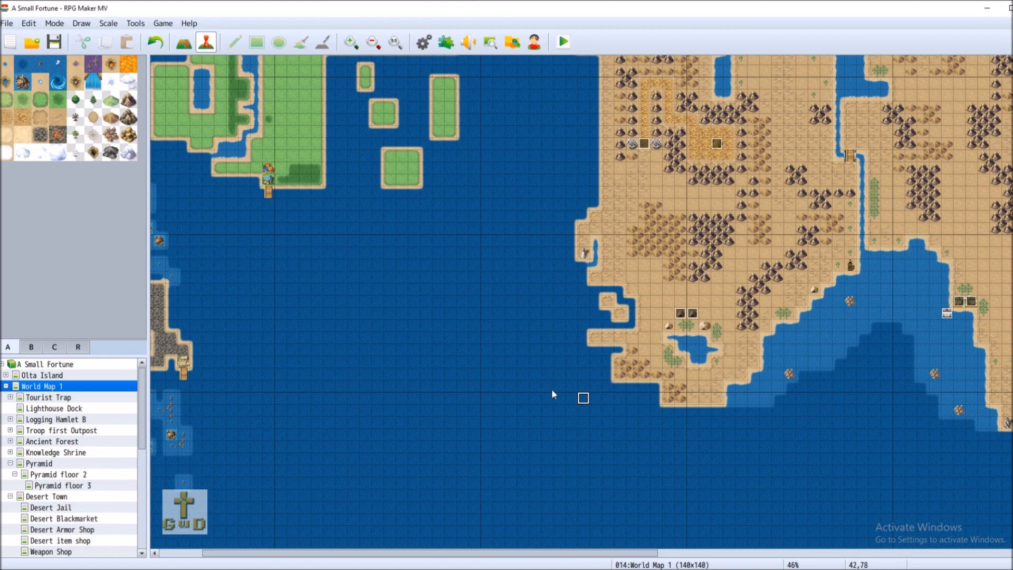
click(266, 400)
click(585, 411)
click(267, 412)
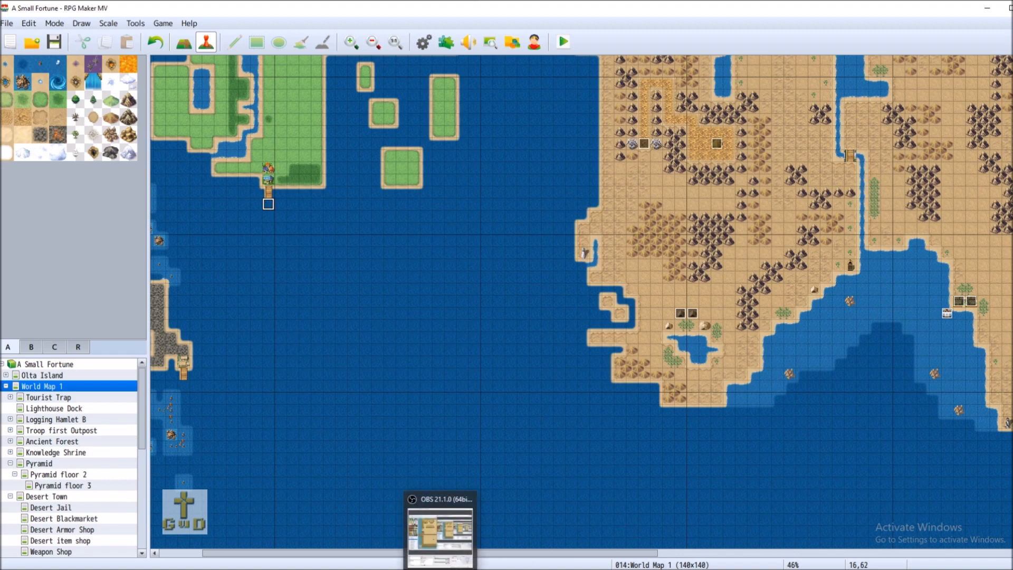
right_click(949, 313)
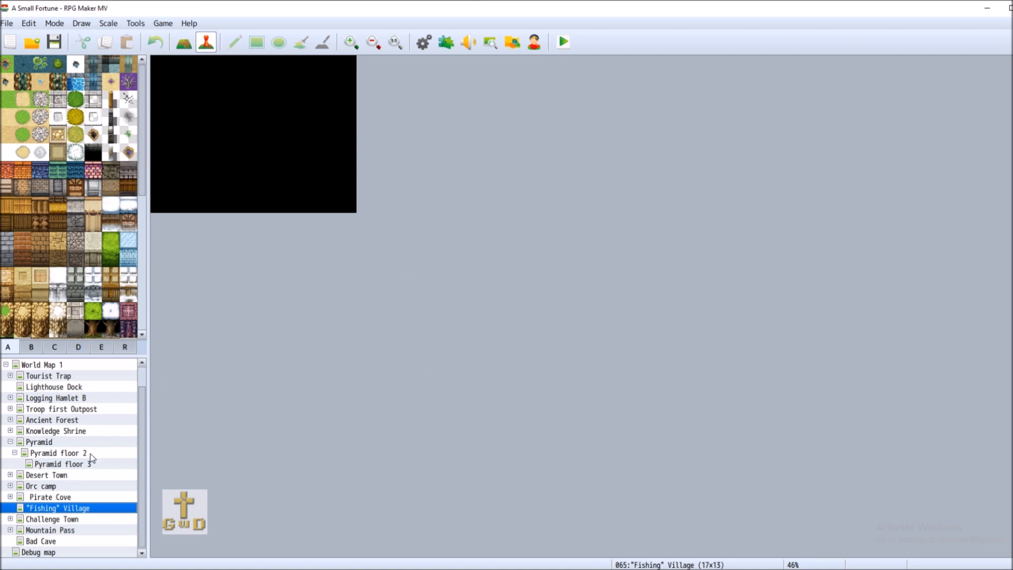
Resize the 'Fishing' Village map to 17x25, keeping the 0002 Outside tileset
right_click(86, 510)
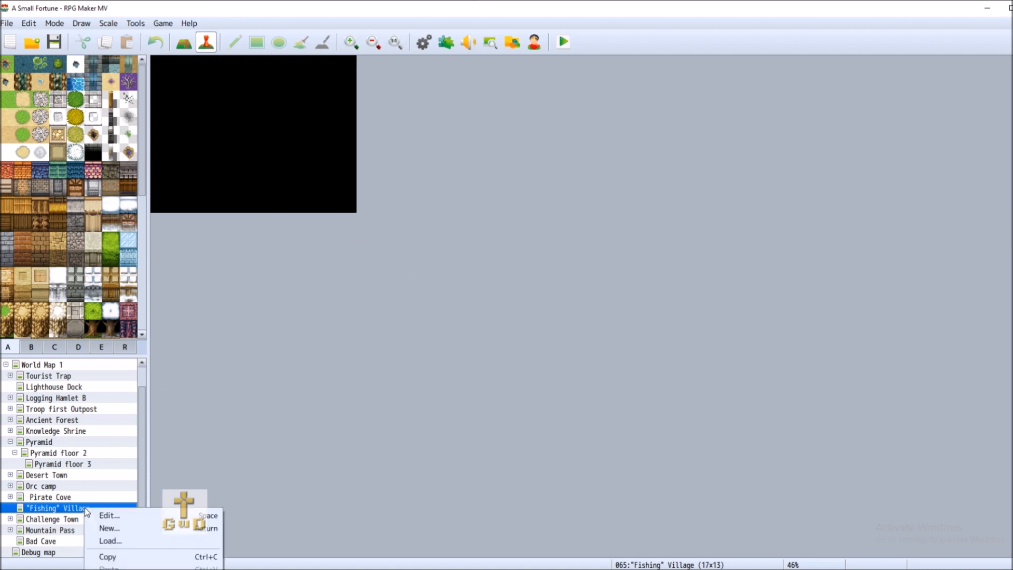
click(113, 514)
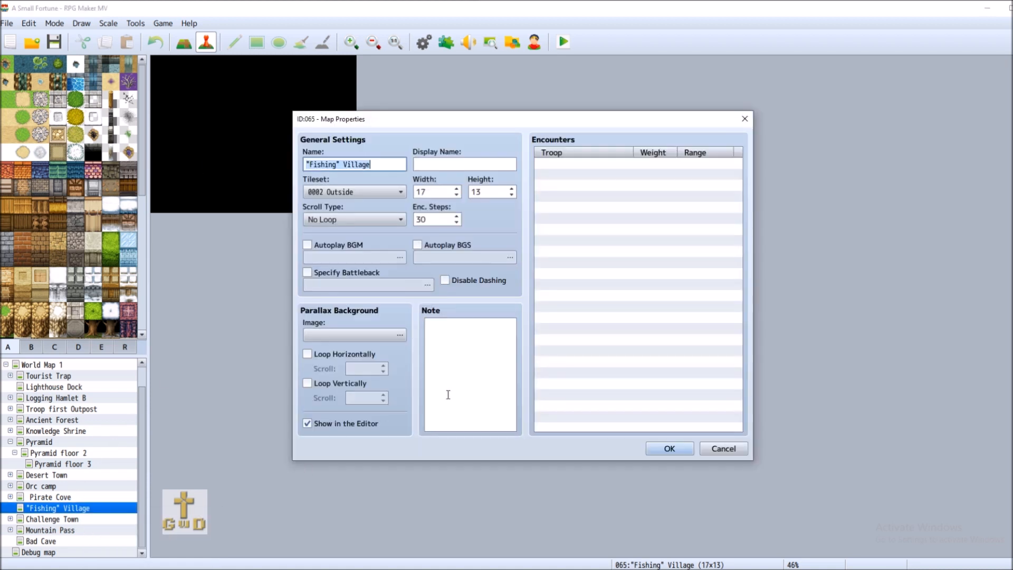
click(375, 188)
click(374, 189)
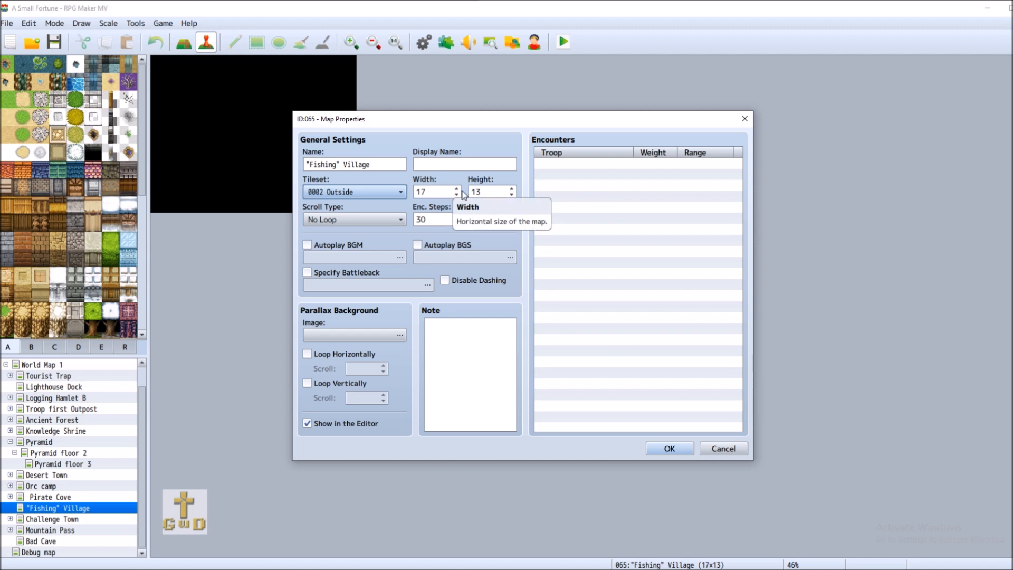
click(491, 192)
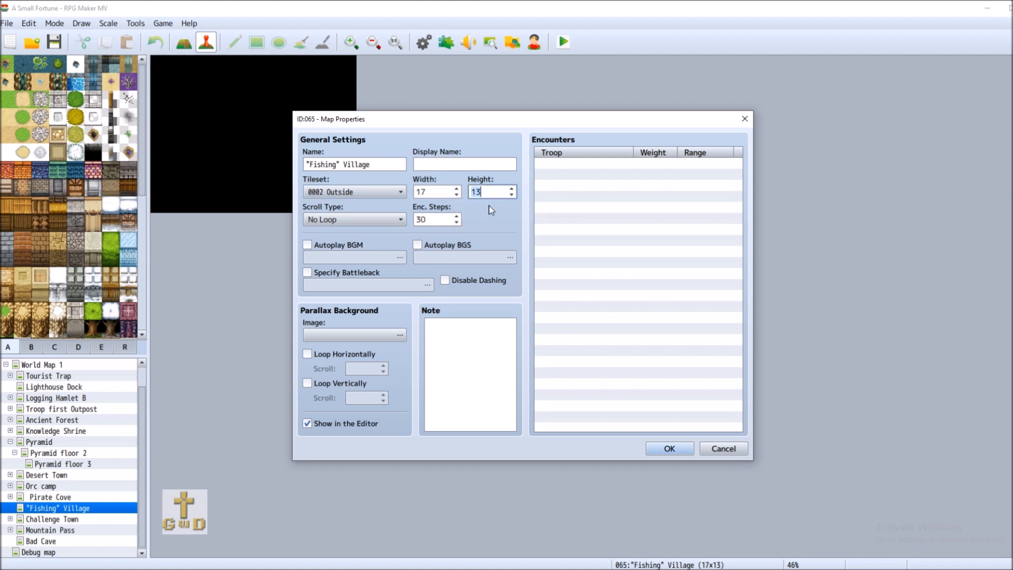
text(25)
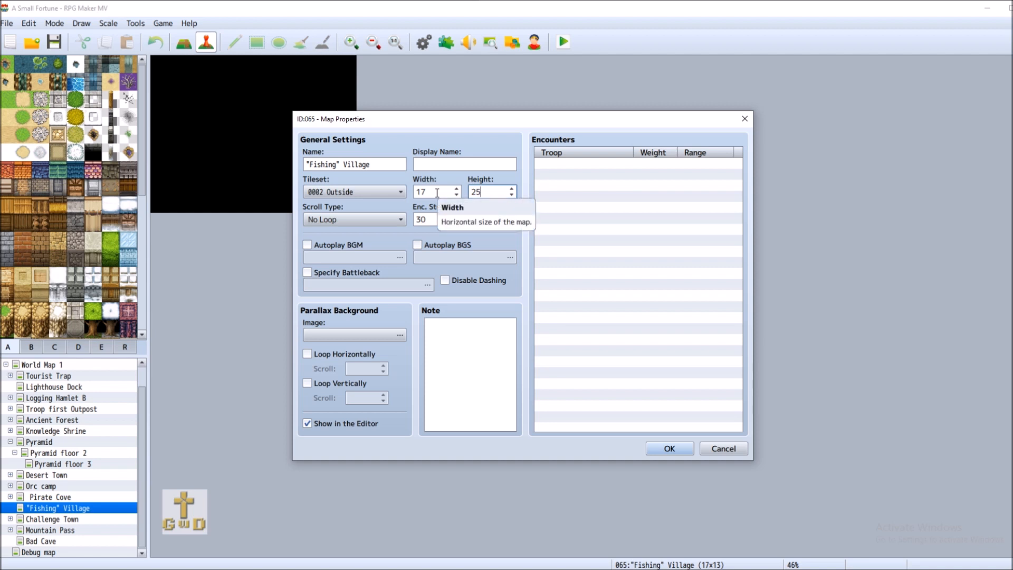
click(669, 448)
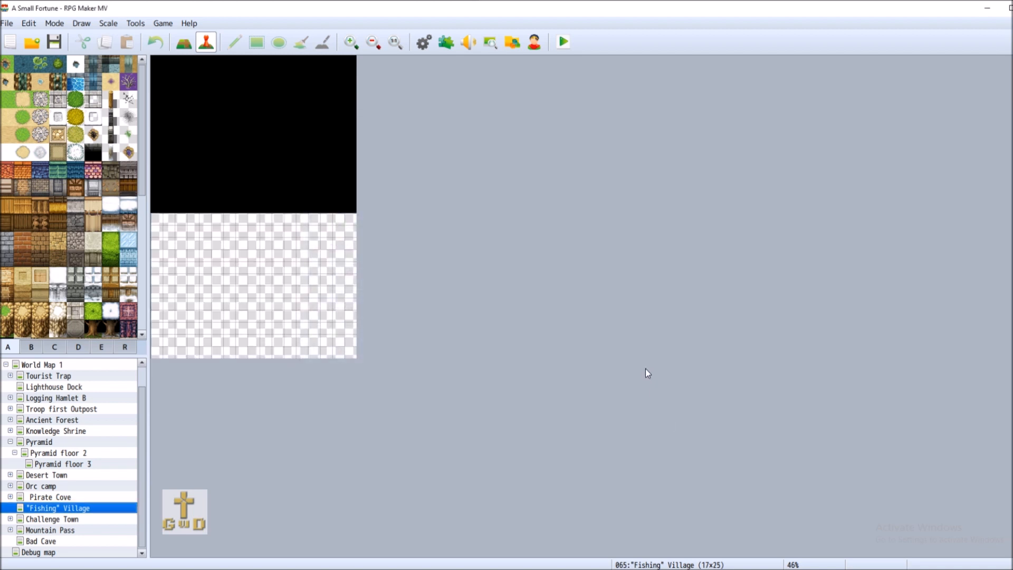
Fill the whole map with black tiles and paint water across its bottom rows
click(351, 42)
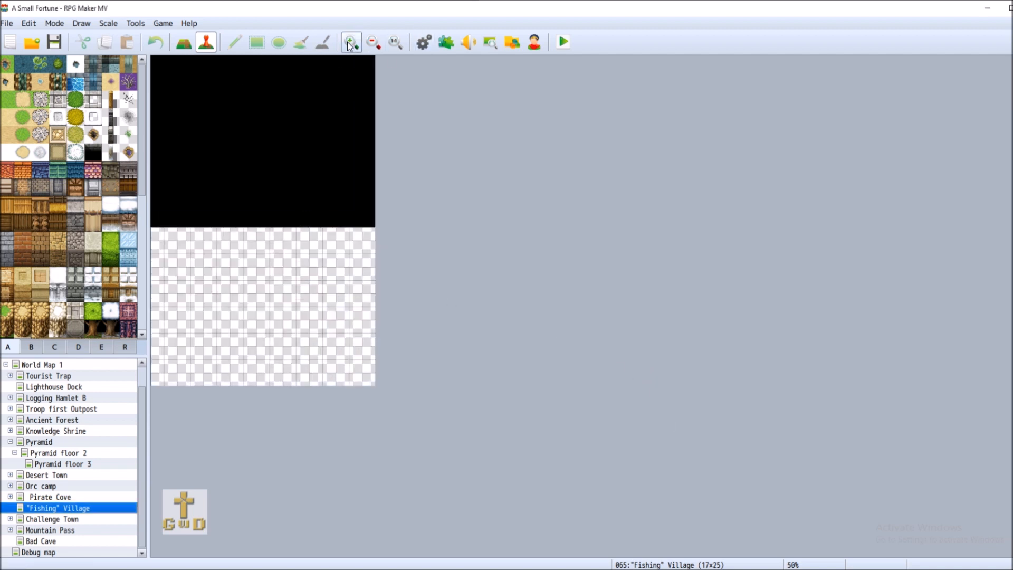
click(351, 42)
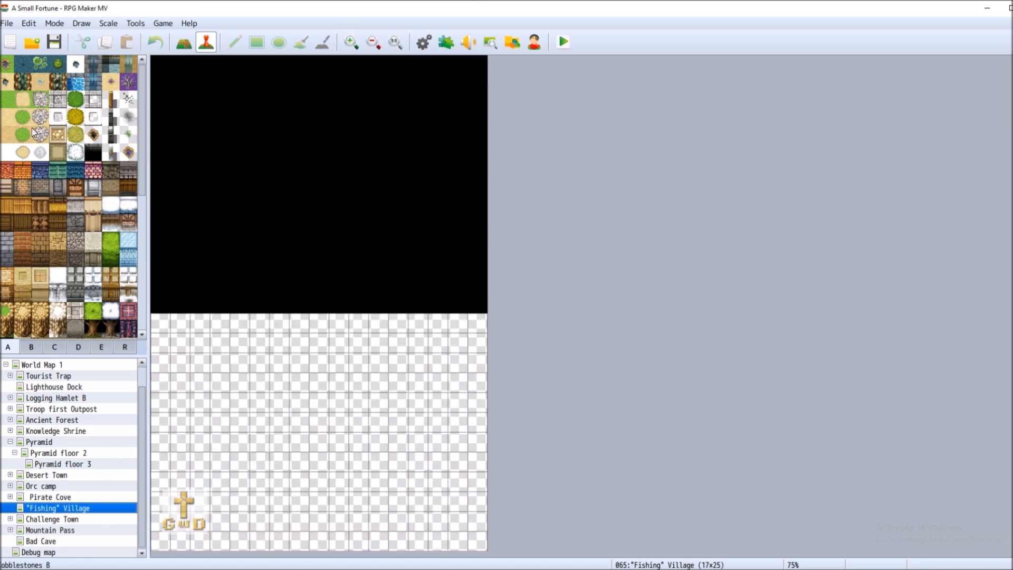
scroll(20, 276, down, 1)
click(6, 302)
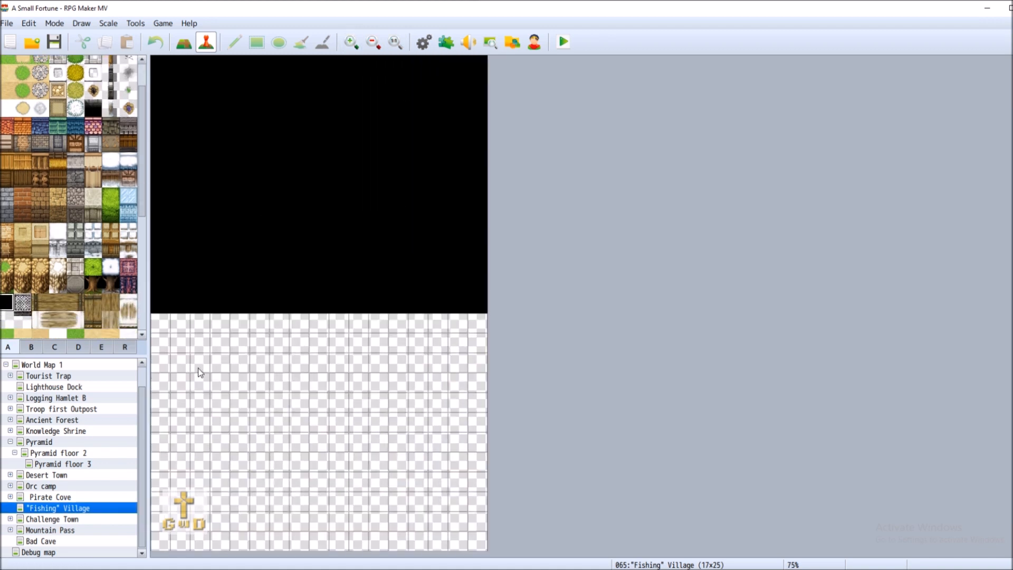
click(184, 42)
drag(161, 323, 498, 543)
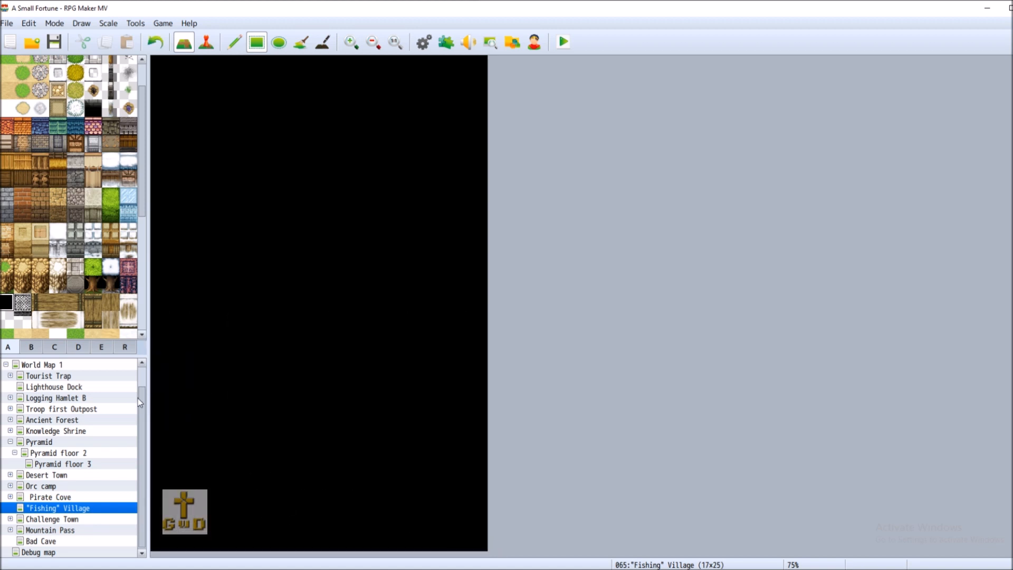
scroll(96, 297, up, 3)
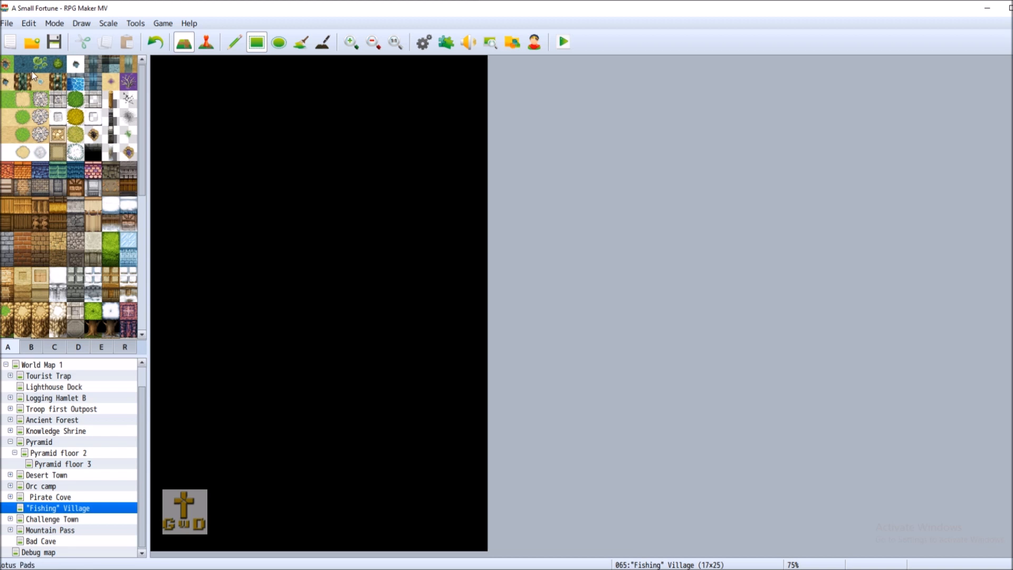
click(9, 65)
mouse_move(163, 485)
mouse_down()
mouse_move(208, 536)
mouse_move(448, 549)
mouse_move(560, 510)
mouse_up()
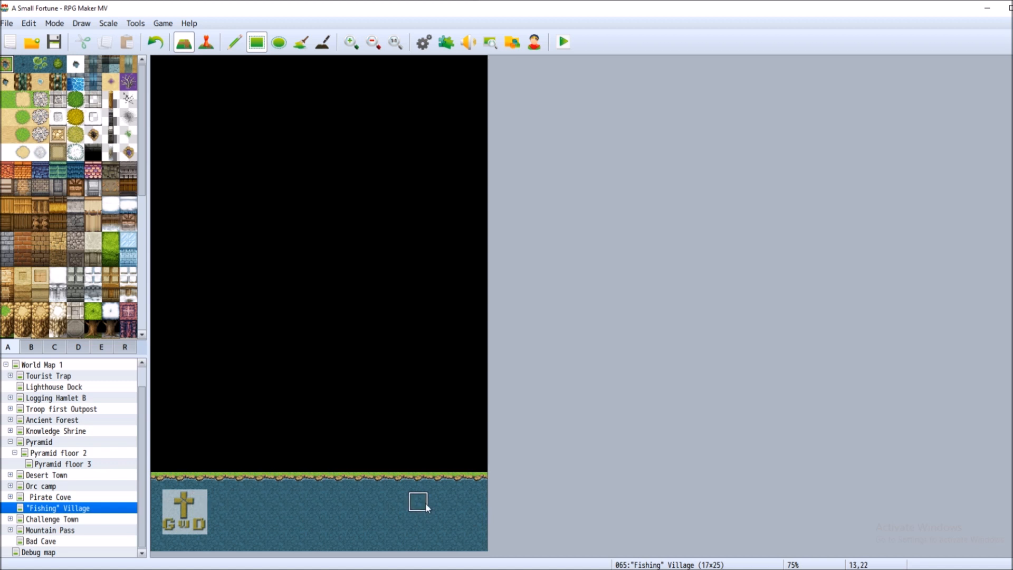
Lay a wooden dock from the shore into the water, ending in left and right spar tiles
click(31, 347)
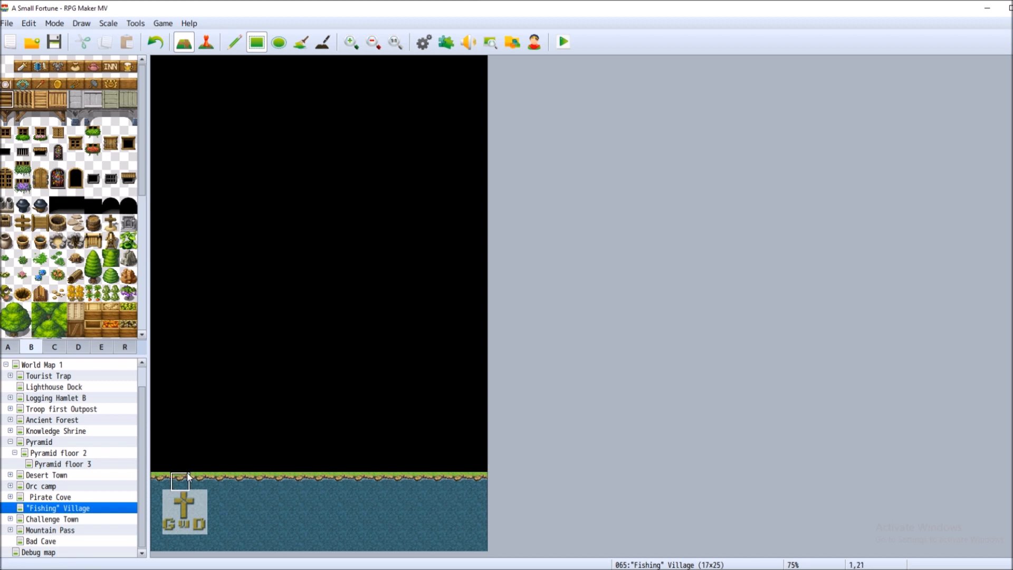
drag(229, 476, 233, 528)
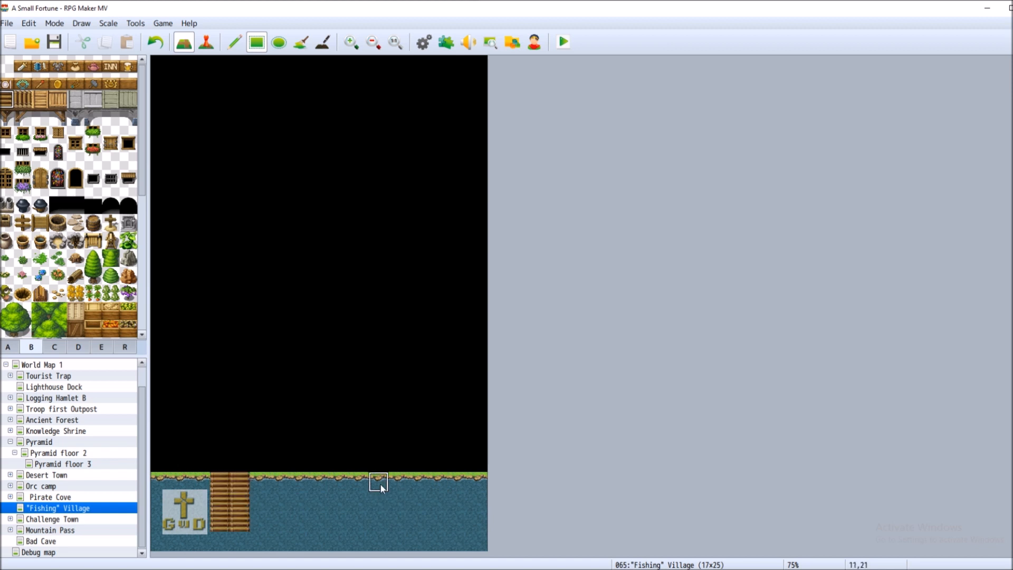
mouse_move(241, 533)
mouse_down()
mouse_move(220, 541)
mouse_move(238, 546)
mouse_up()
click(154, 42)
click(22, 117)
click(214, 537)
click(57, 116)
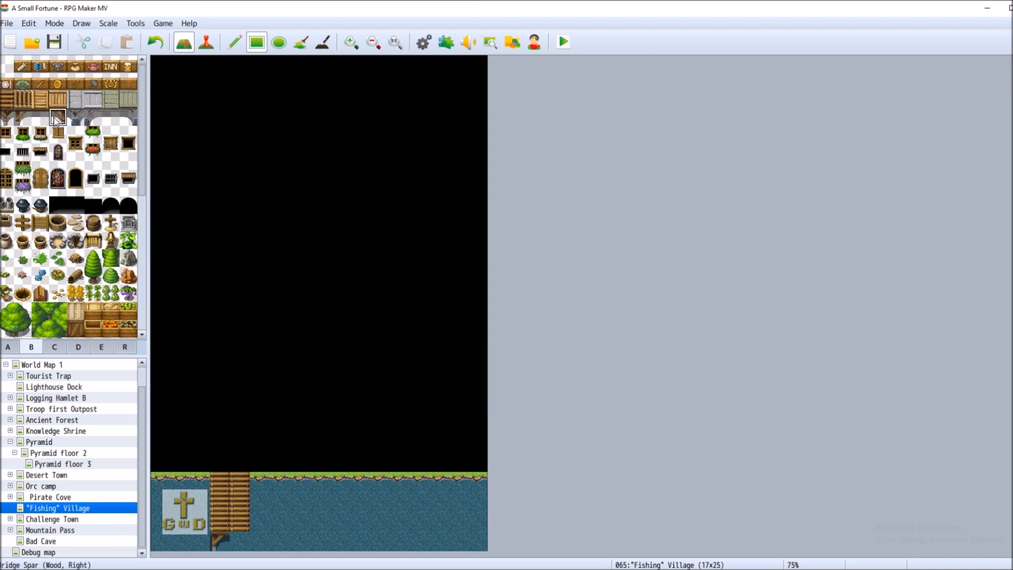
click(240, 541)
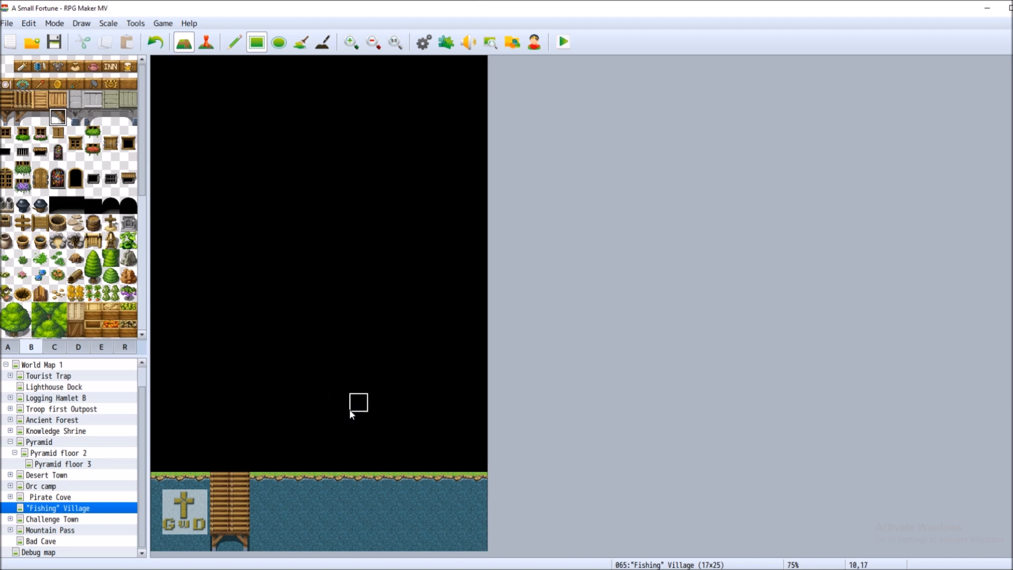
Paint dark deep water over the lowest water rows
click(8, 347)
click(22, 63)
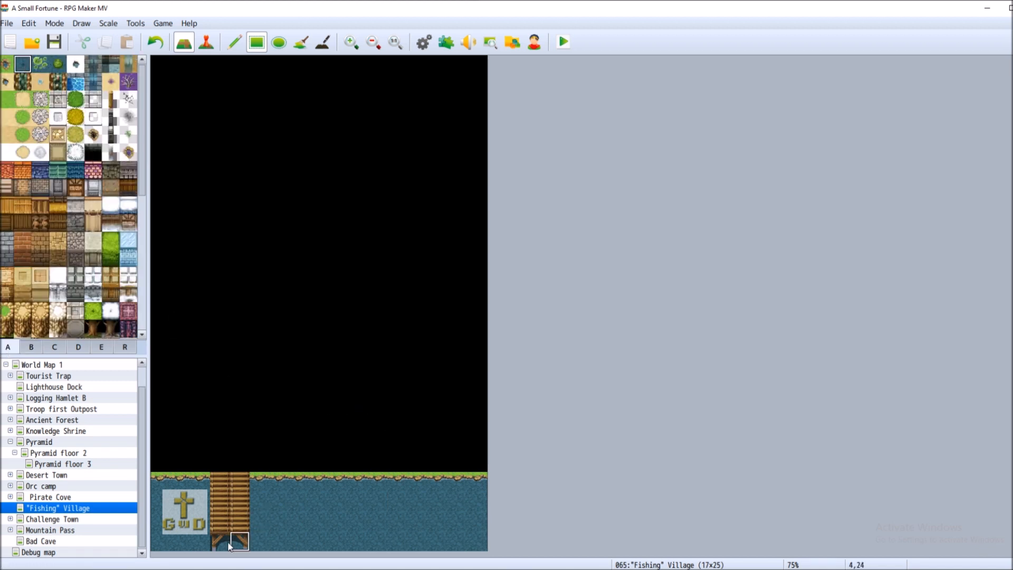
drag(216, 545, 483, 548)
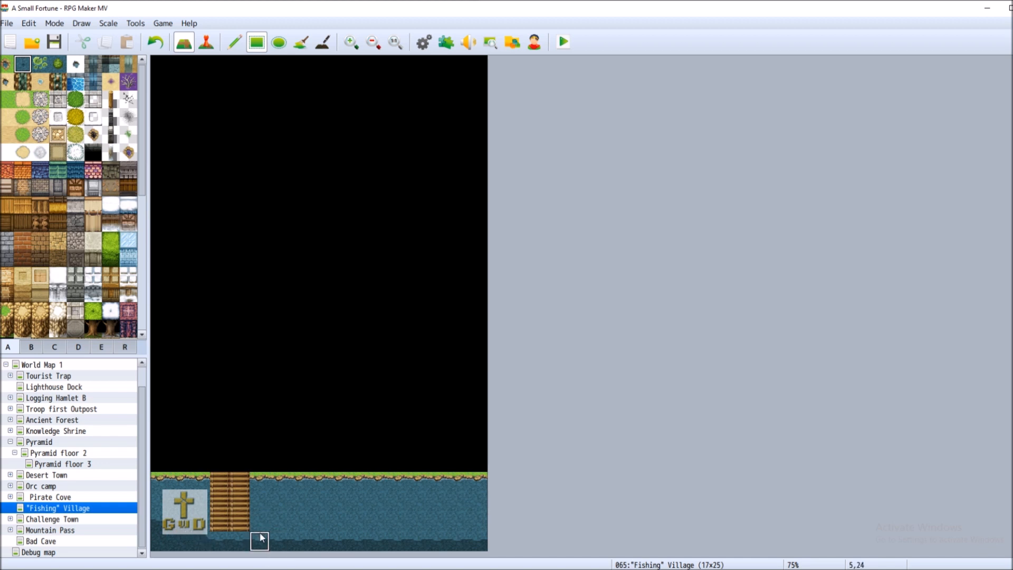
drag(208, 531, 476, 528)
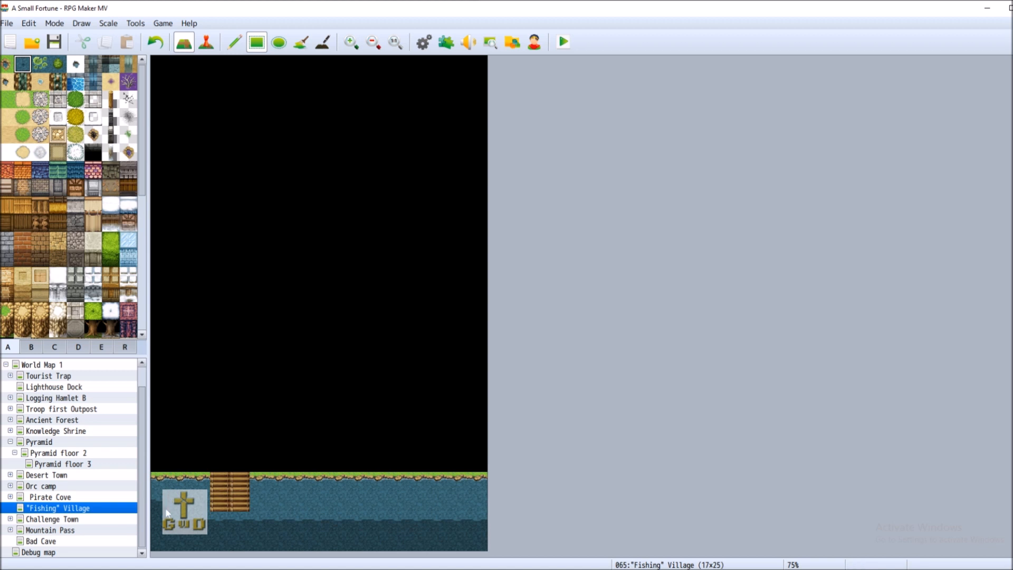
mouse_move(210, 511)
mouse_down()
mouse_move(414, 516)
mouse_move(473, 506)
mouse_up()
Redraw the dock down to the map's bottom edge with left and right bridge spars
click(33, 347)
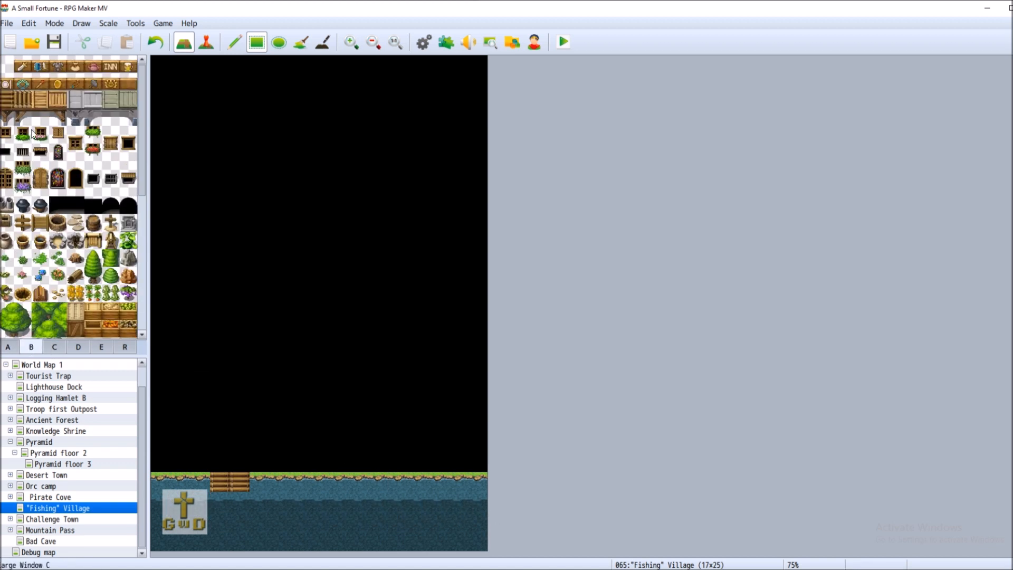
click(8, 101)
drag(223, 506, 239, 525)
click(22, 117)
click(221, 539)
click(58, 117)
click(239, 539)
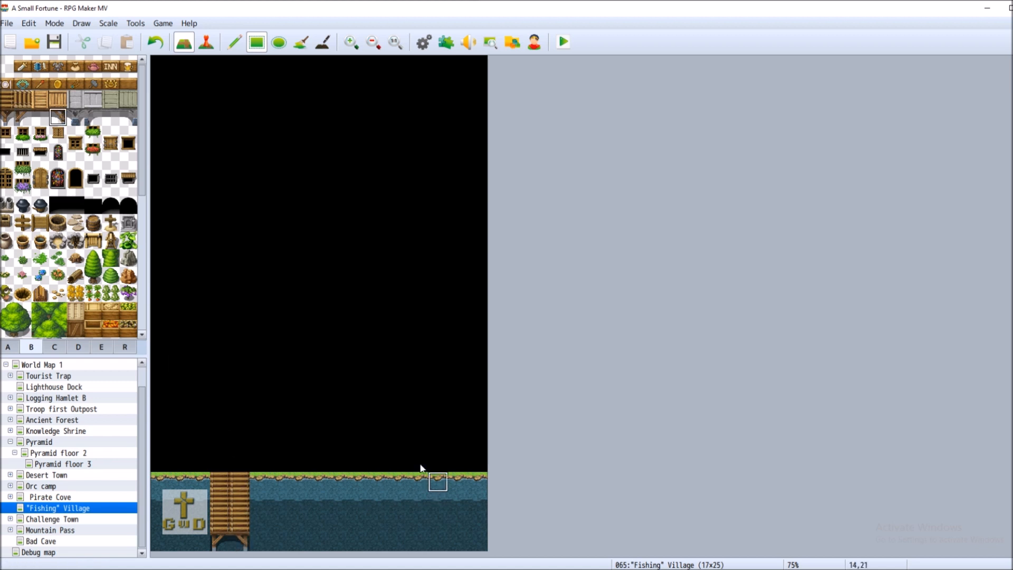
click(3, 349)
click(7, 104)
click(23, 99)
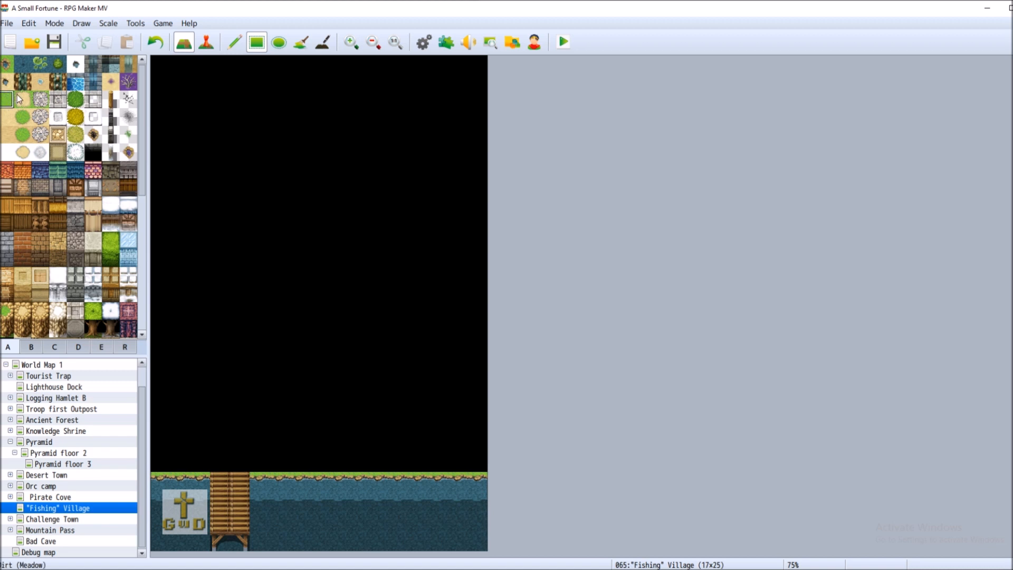
Paint a two-tile sand column up from the dock and grass to its left above the shore
mouse_move(220, 463)
mouse_down()
mouse_move(239, 446)
mouse_move(237, 377)
mouse_up()
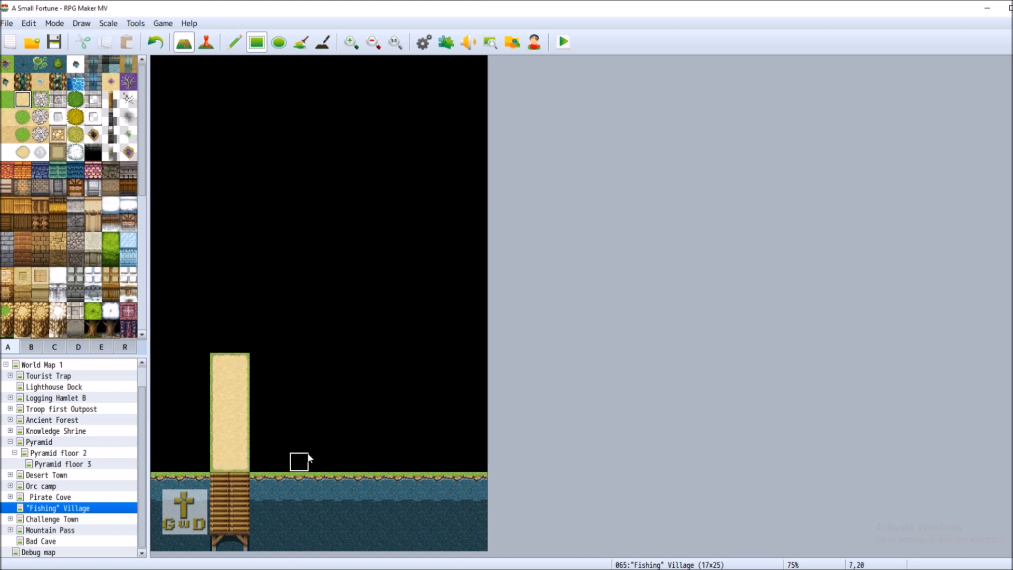
click(7, 117)
mouse_move(215, 465)
mouse_down()
mouse_move(238, 465)
mouse_move(233, 450)
mouse_up()
click(242, 371)
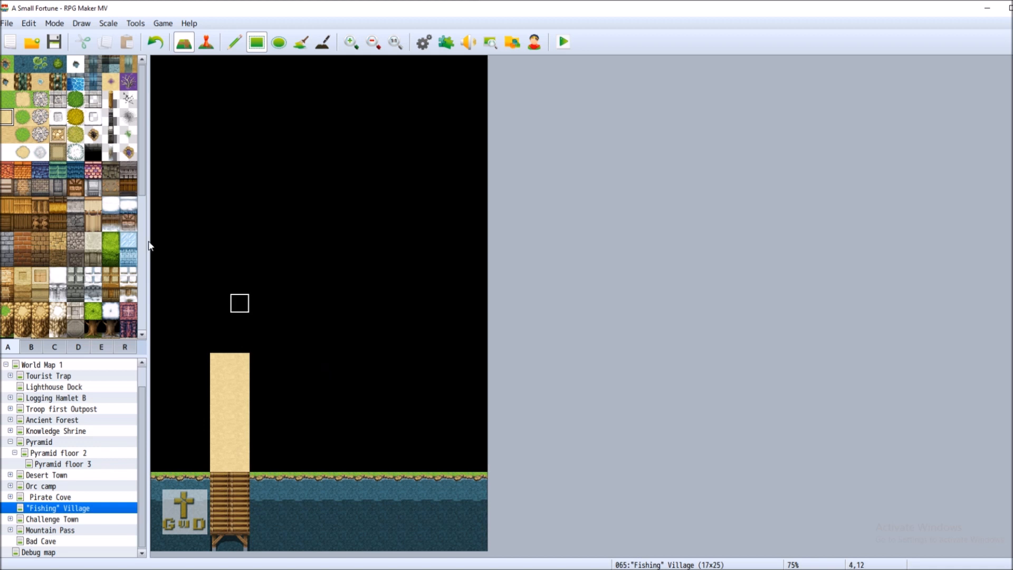
click(22, 99)
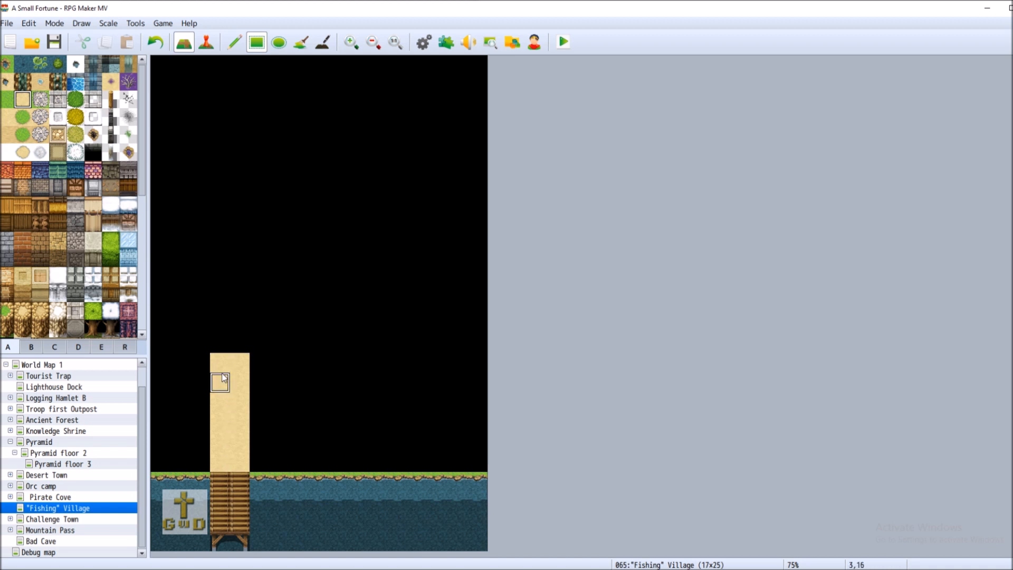
drag(220, 361, 240, 446)
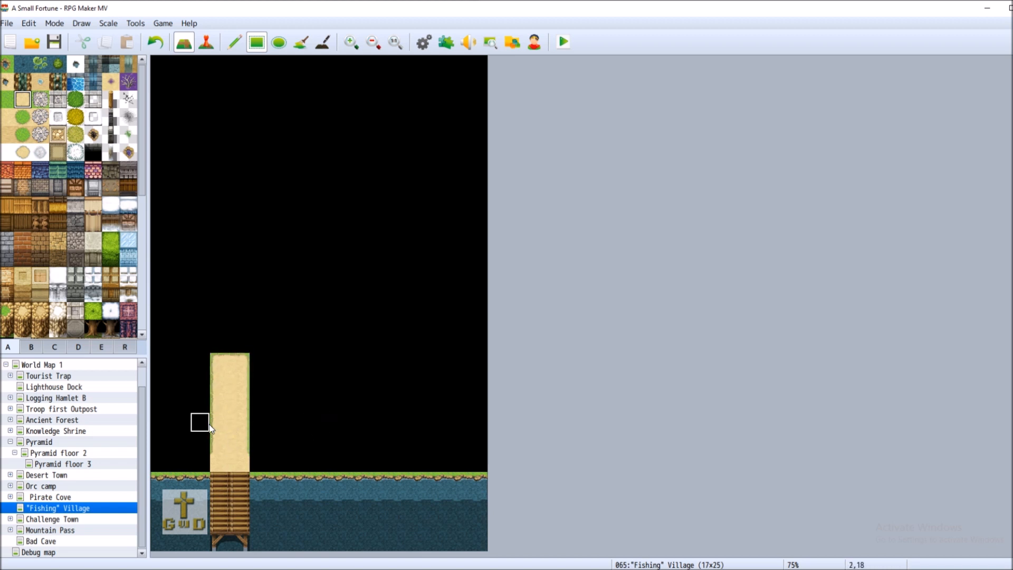
click(7, 98)
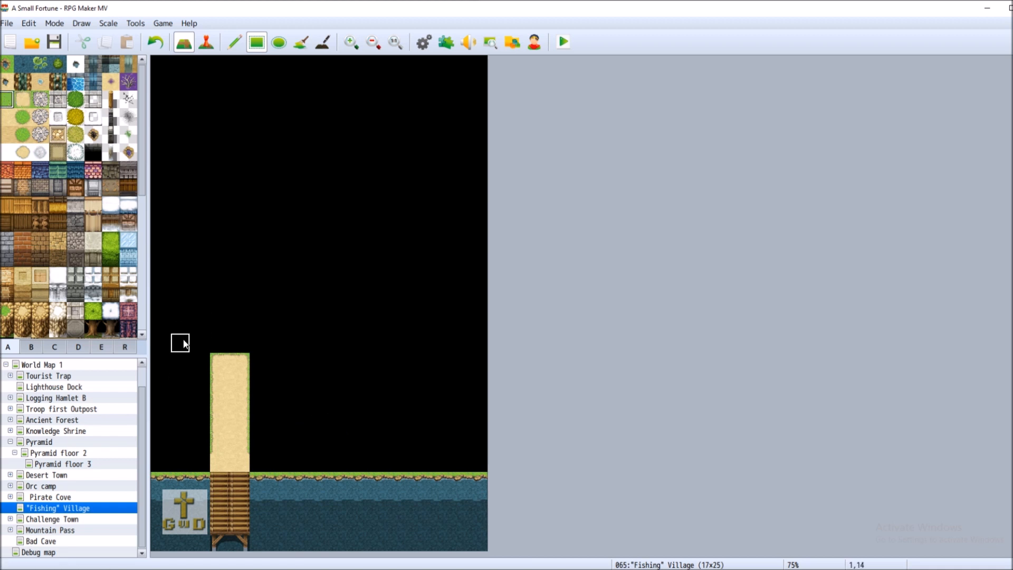
click(166, 363)
drag(170, 365, 455, 358)
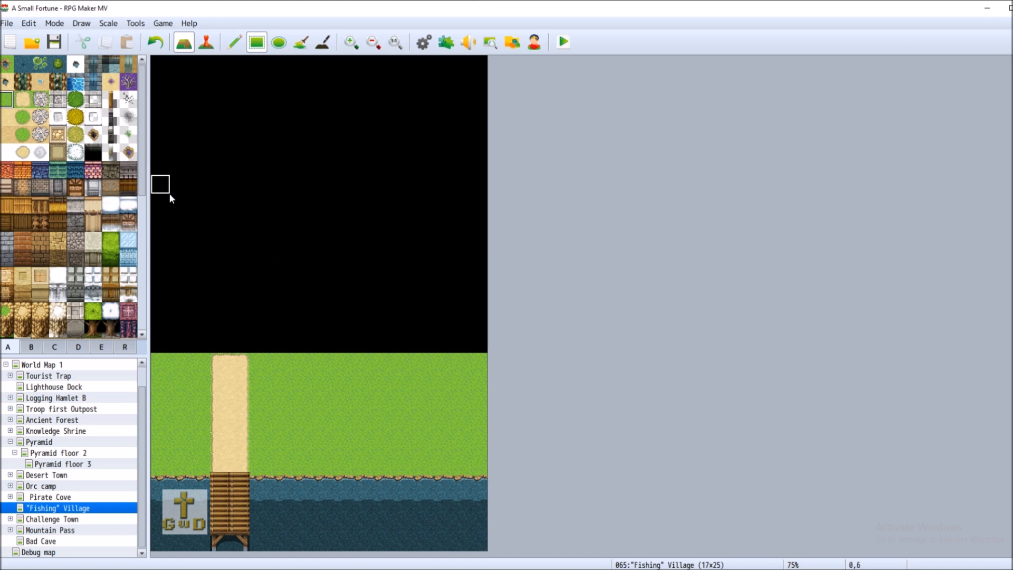
Grass over the remaining black area and extend the path as a one-tile track to the top edge
drag(169, 193, 487, 351)
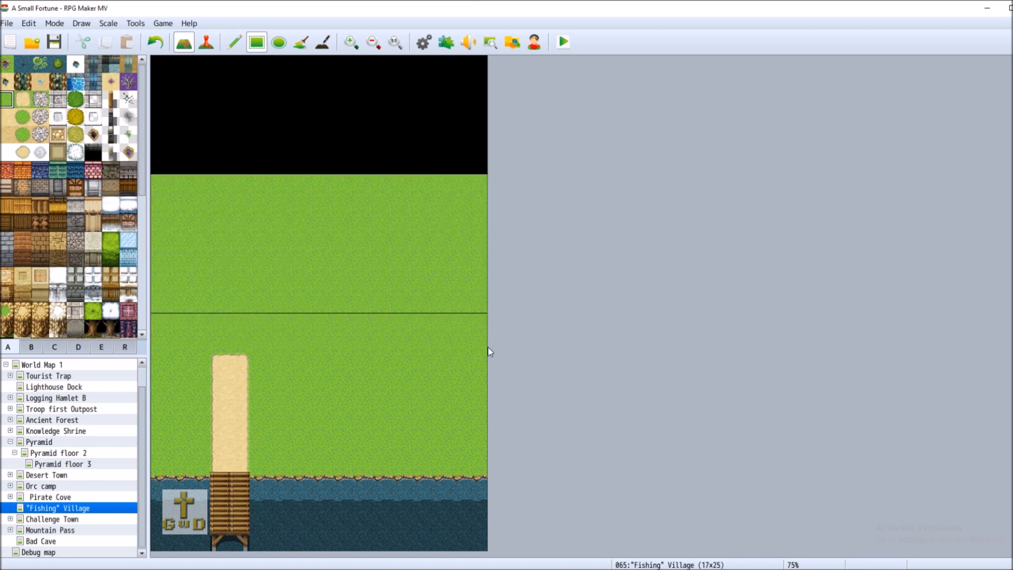
drag(160, 70, 481, 179)
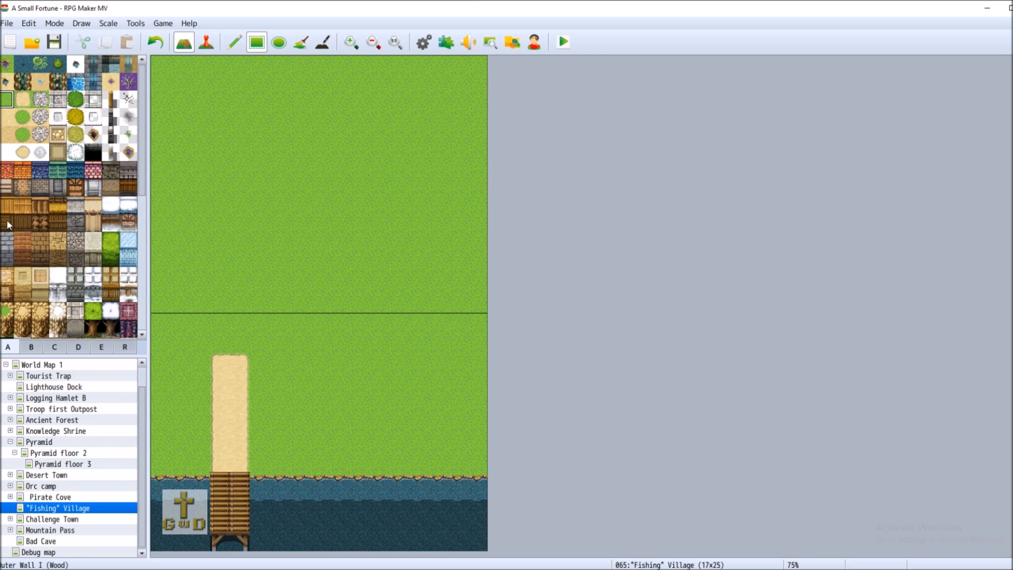
click(24, 97)
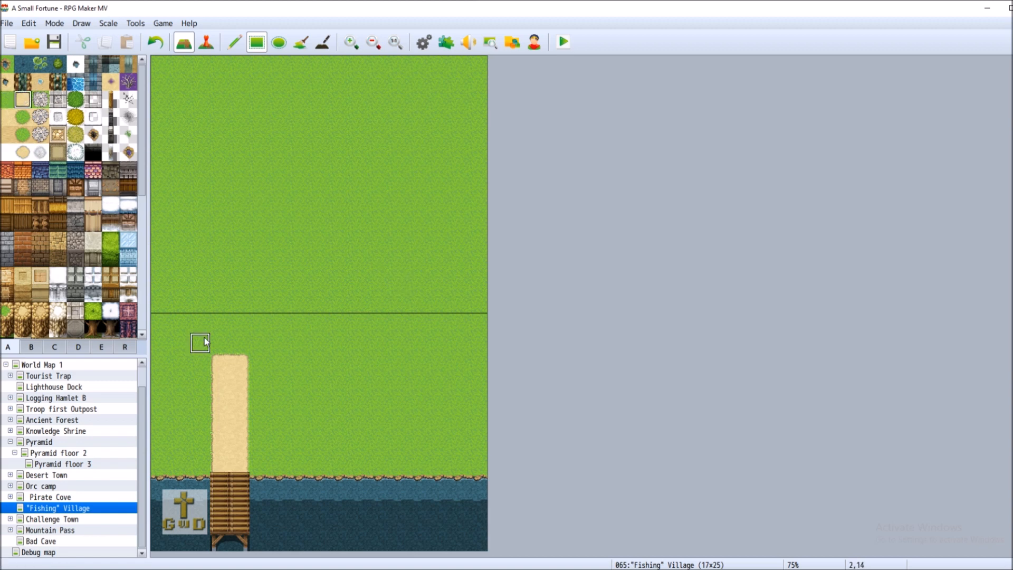
click(220, 344)
drag(246, 338, 237, 392)
drag(245, 329, 243, 294)
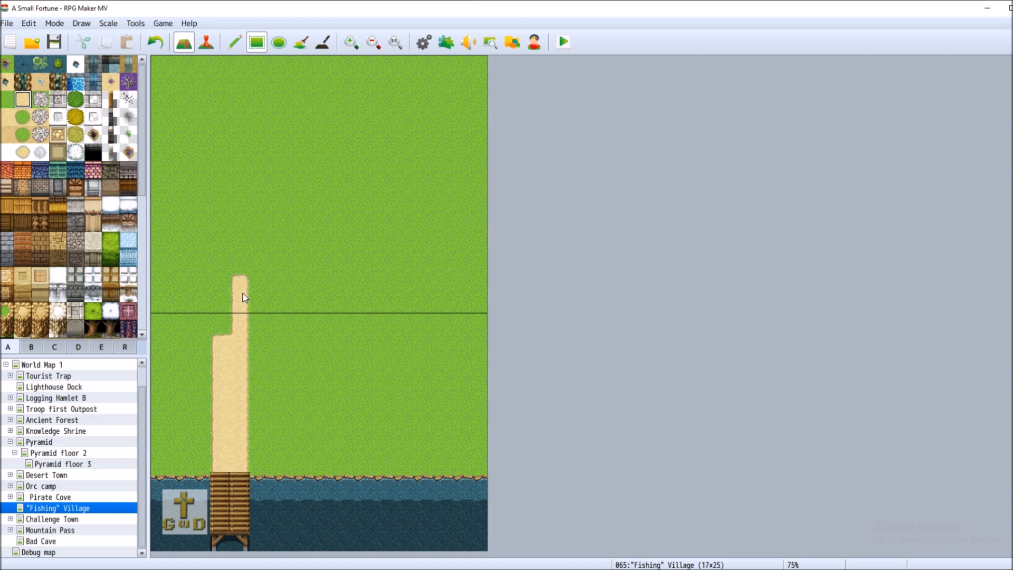
drag(243, 293, 244, 57)
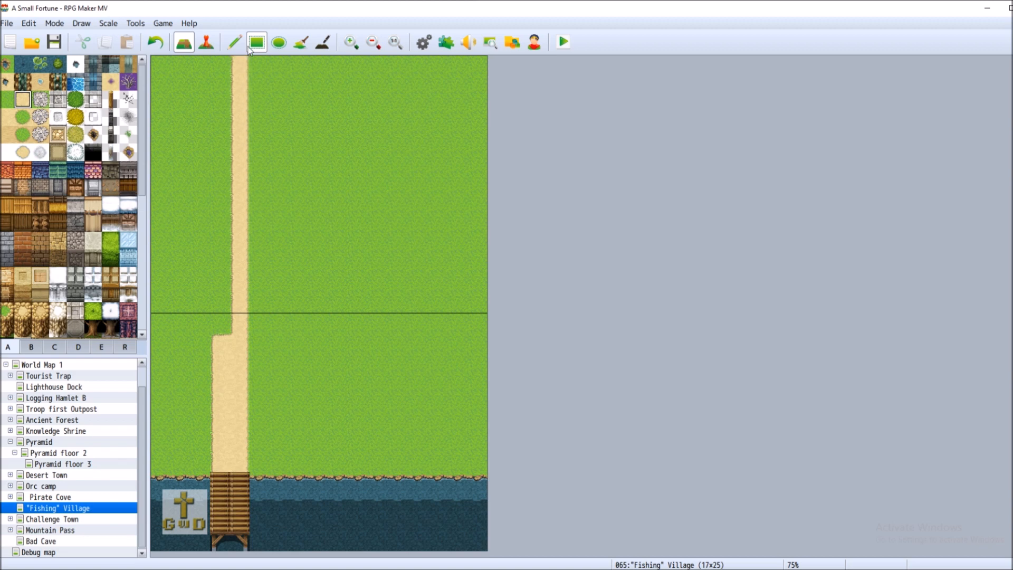
Paint a sand branch rightward from the main path and grass over its stray left end
click(205, 341)
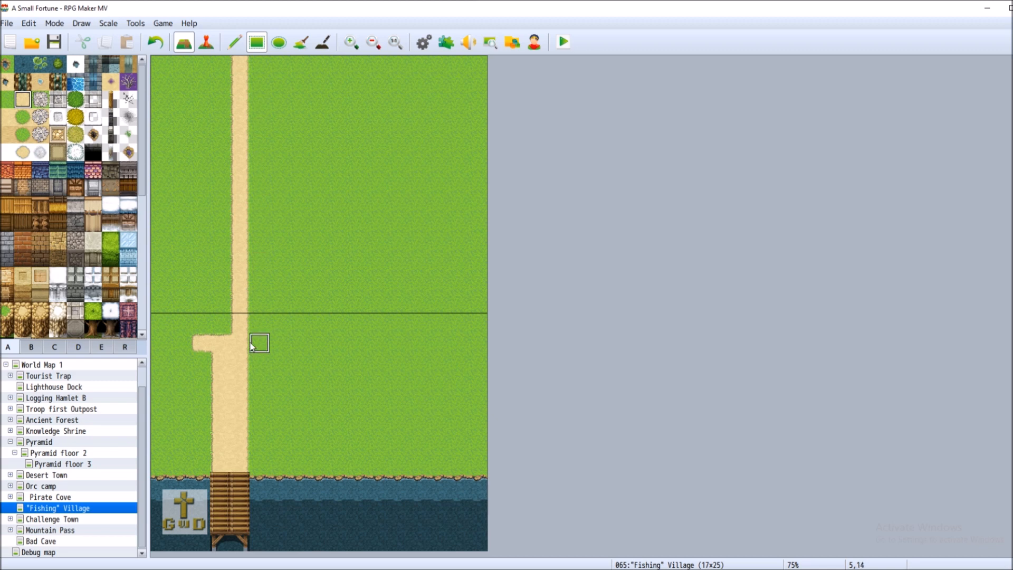
drag(252, 347, 320, 346)
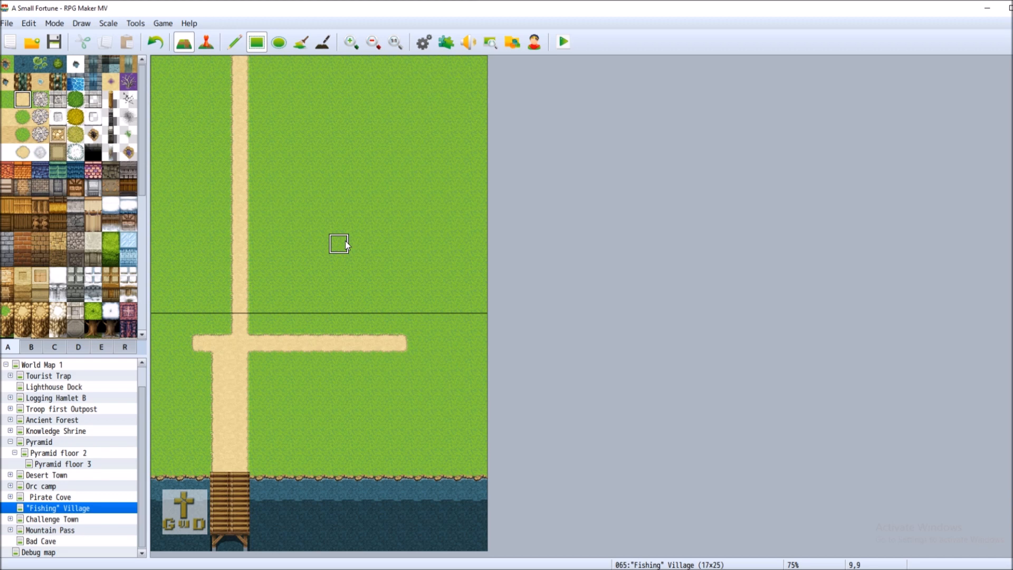
click(6, 99)
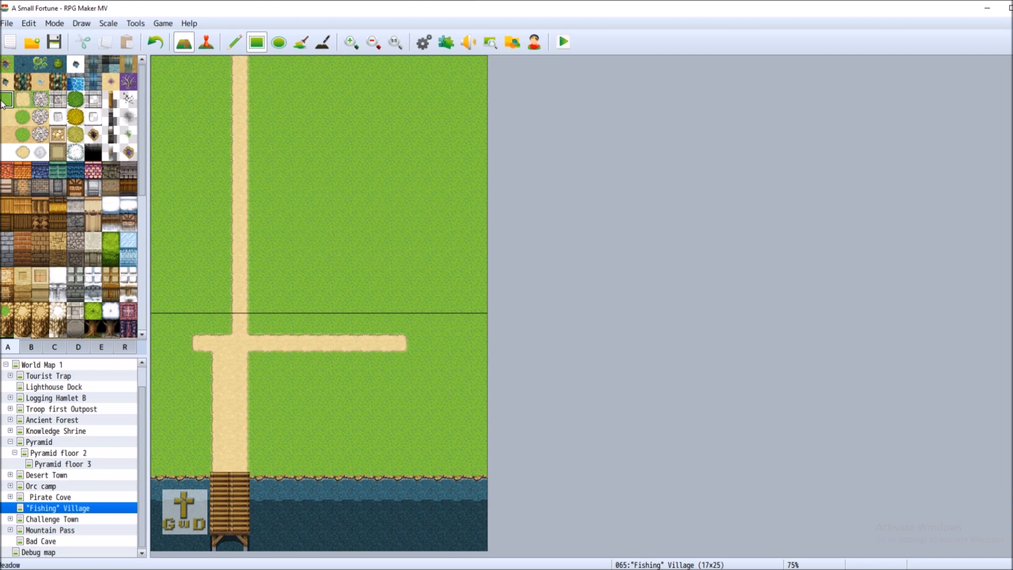
click(199, 343)
Paint the house's log wall block above the side path
click(40, 222)
drag(277, 283, 387, 315)
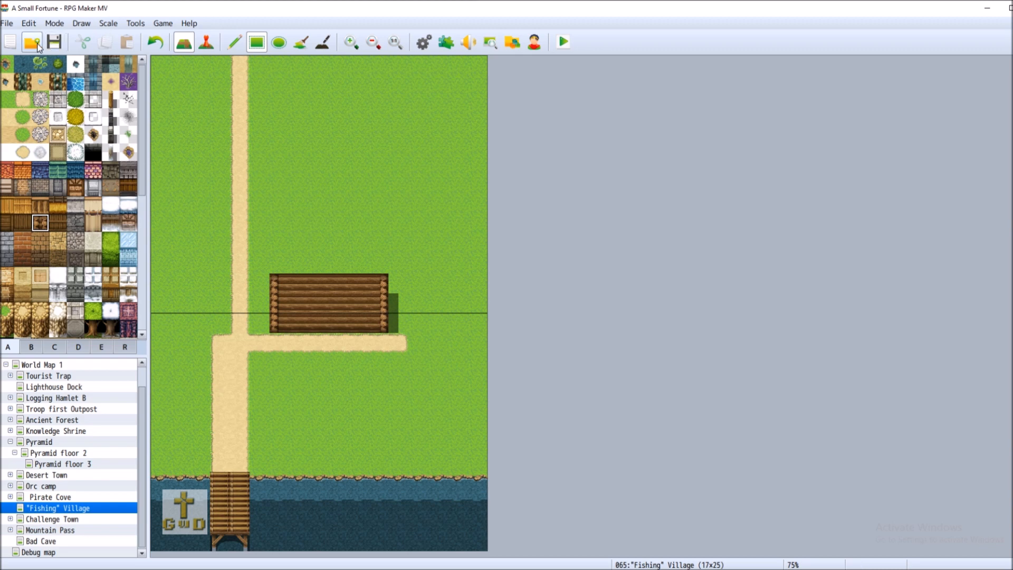
click(156, 41)
drag(285, 325, 398, 254)
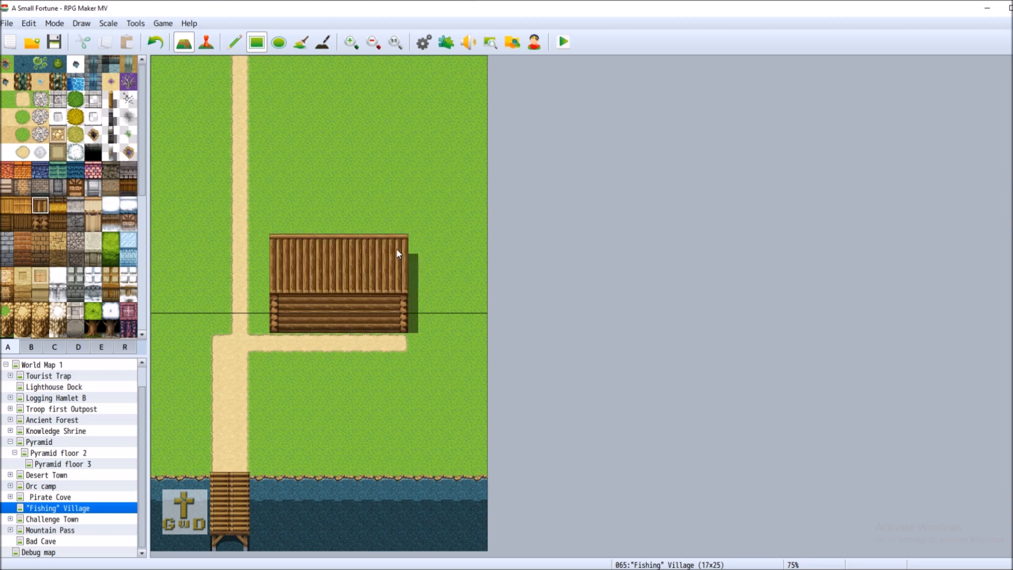
Extend a log-walled wing to the map's right edge and top it with a raised plank roof
click(40, 222)
click(417, 283)
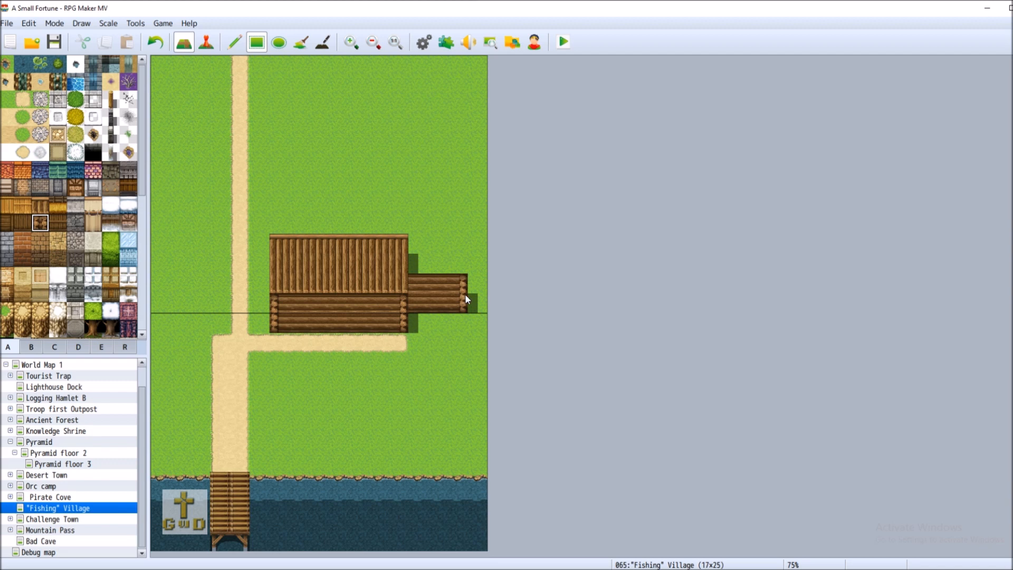
click(474, 294)
click(40, 205)
drag(417, 244, 478, 264)
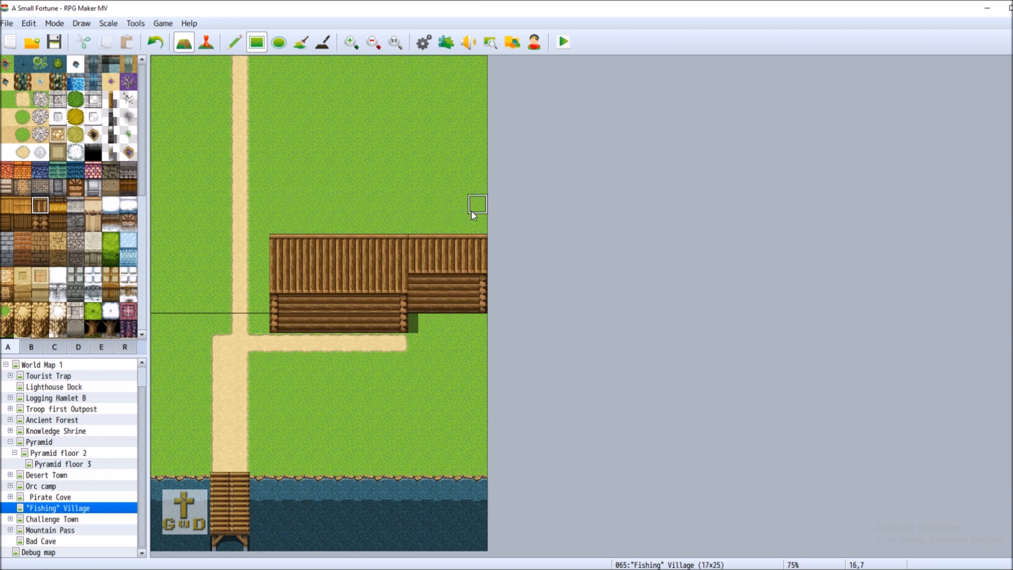
drag(472, 214, 473, 228)
drag(414, 211, 414, 228)
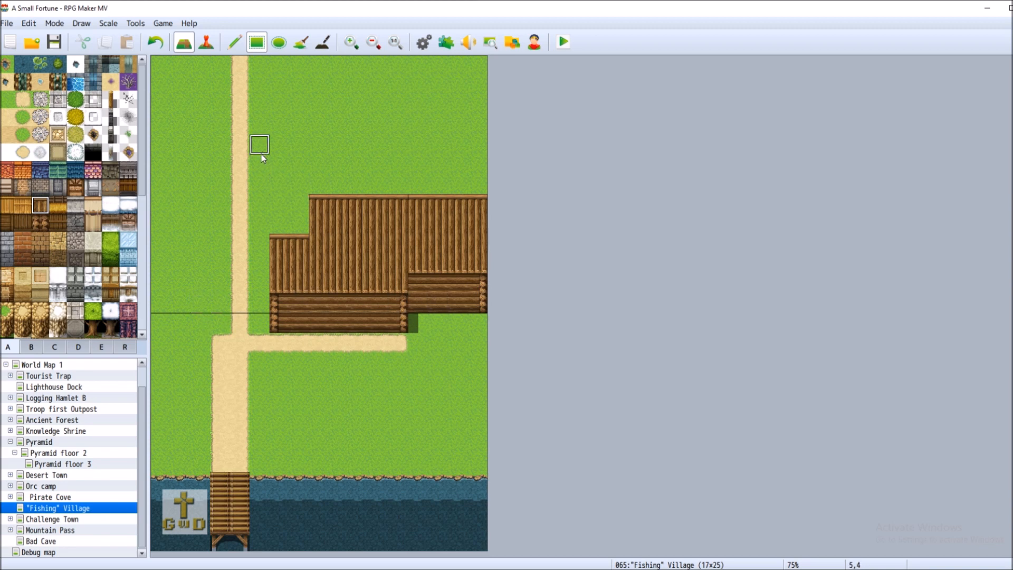
Spread the plank roof up and left toward the path with a short log wall, then save the project
click(47, 221)
drag(268, 193, 266, 206)
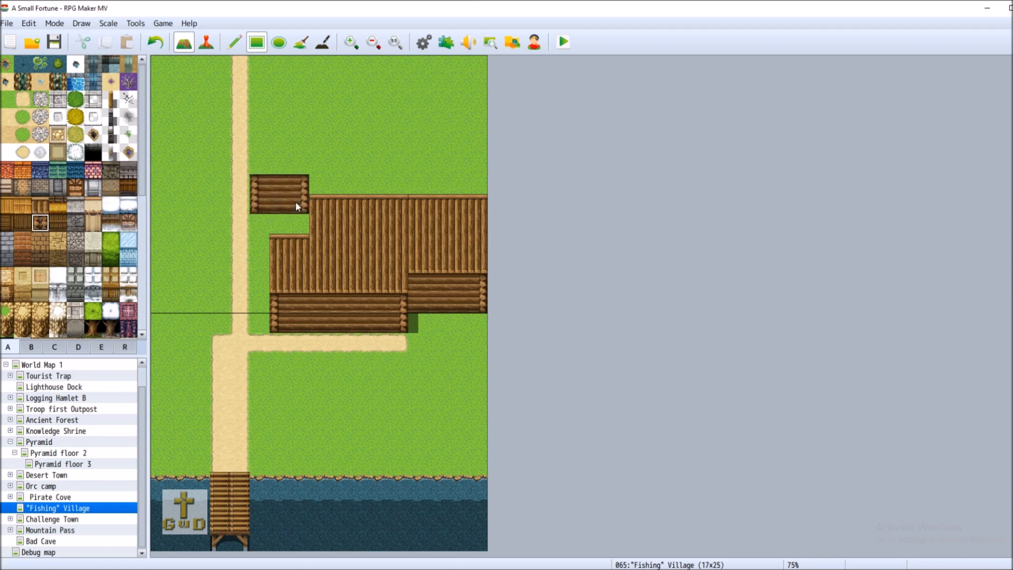
click(43, 210)
click(261, 149)
drag(278, 168, 478, 164)
drag(332, 182, 392, 184)
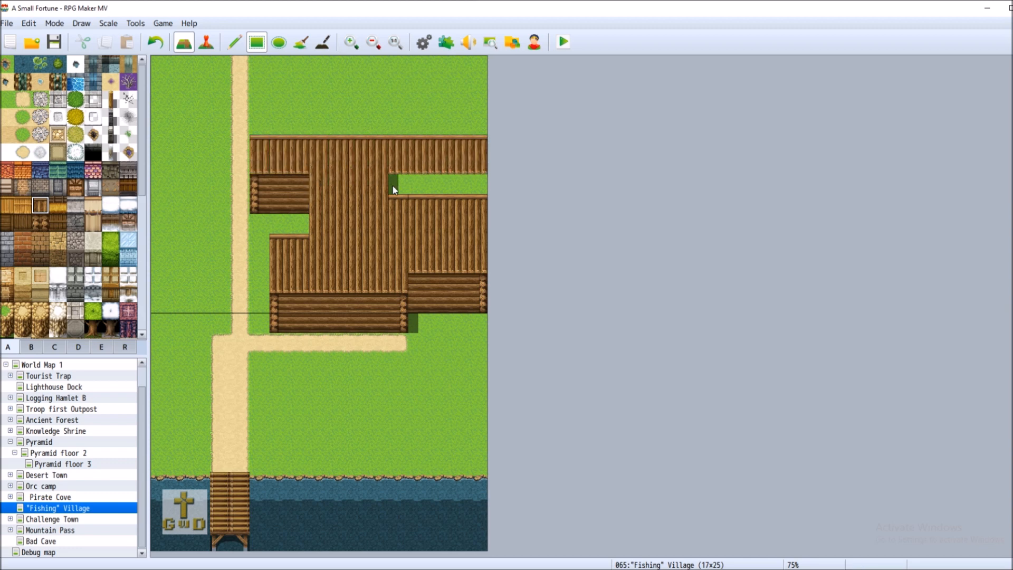
click(474, 185)
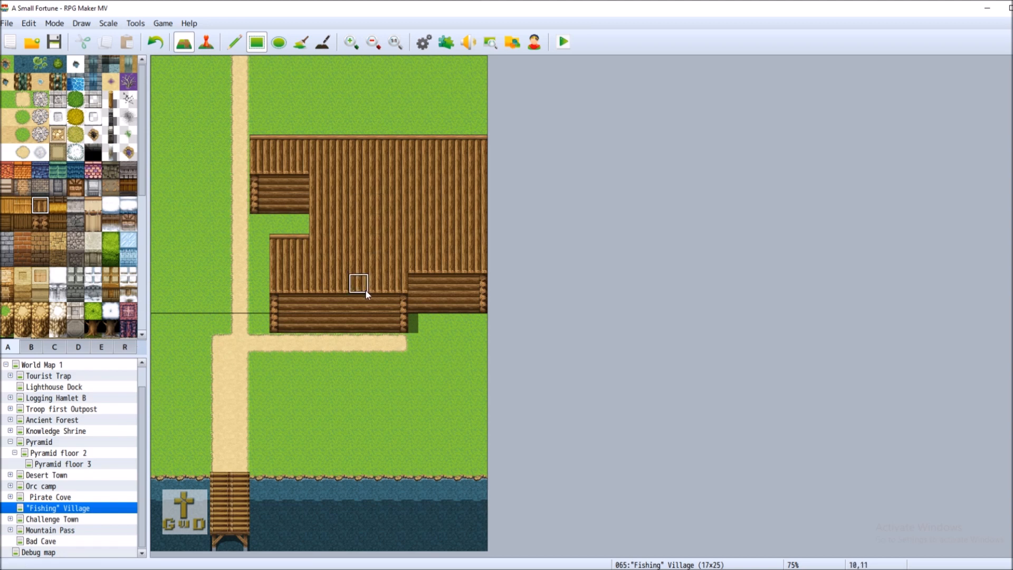
click(53, 42)
click(111, 98)
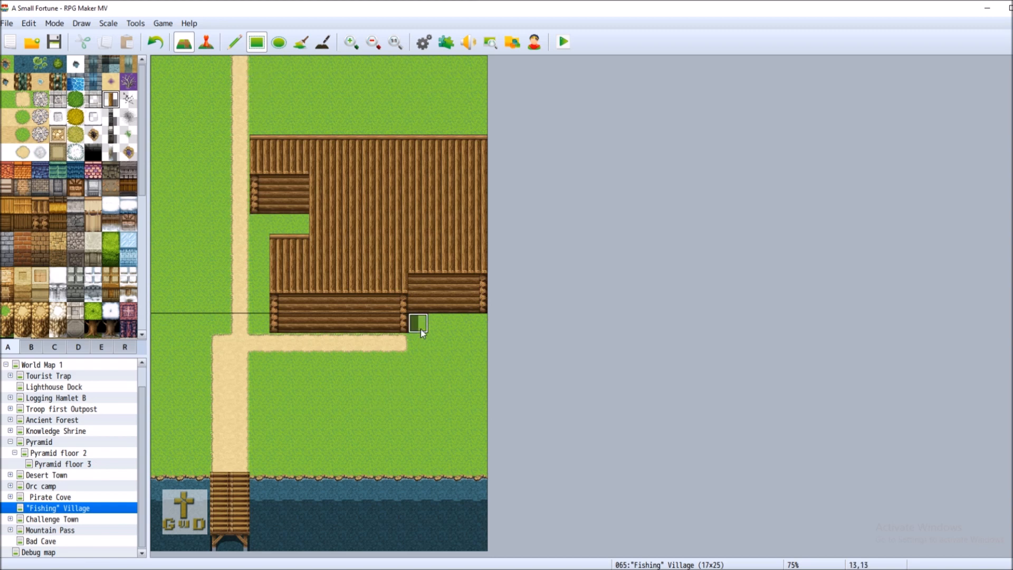
Paint a log fence down from the path's end and then right to the map edge, undoing one misplaced column
drag(422, 331, 414, 381)
click(154, 47)
drag(397, 338, 406, 409)
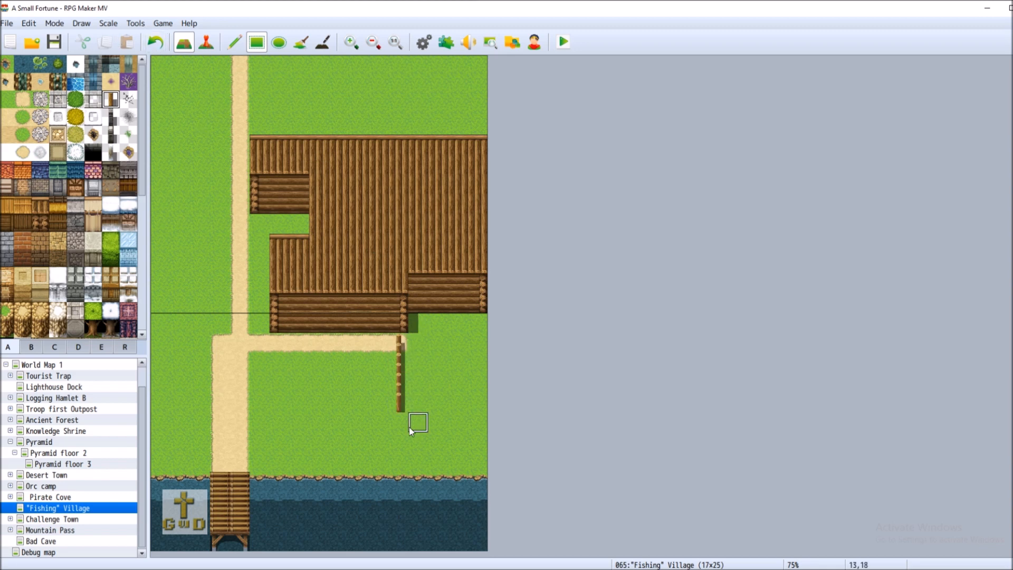
click(407, 426)
drag(417, 427, 481, 428)
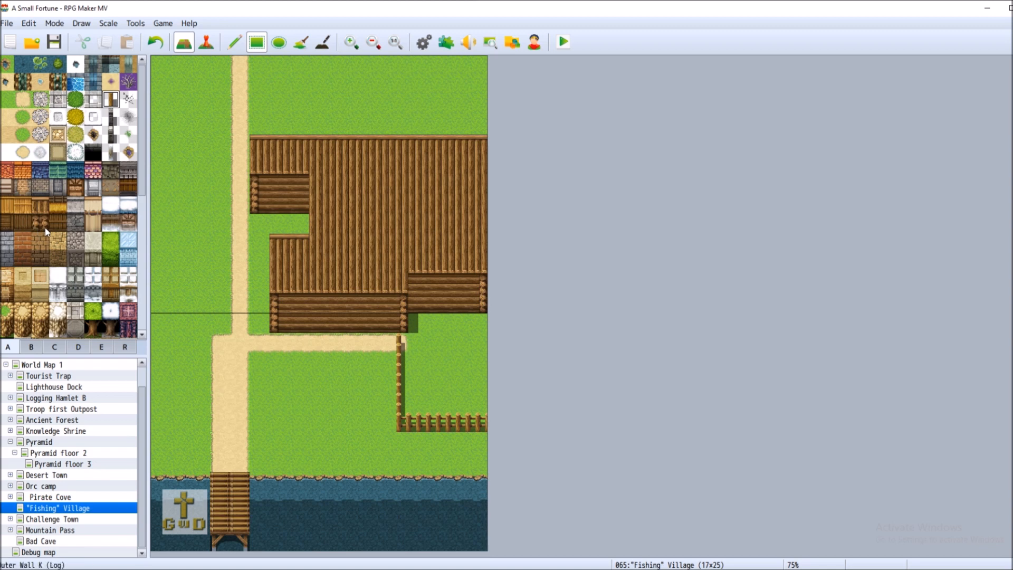
Build a small hut at the map's left edge with a wooden wall and matching roof
click(22, 221)
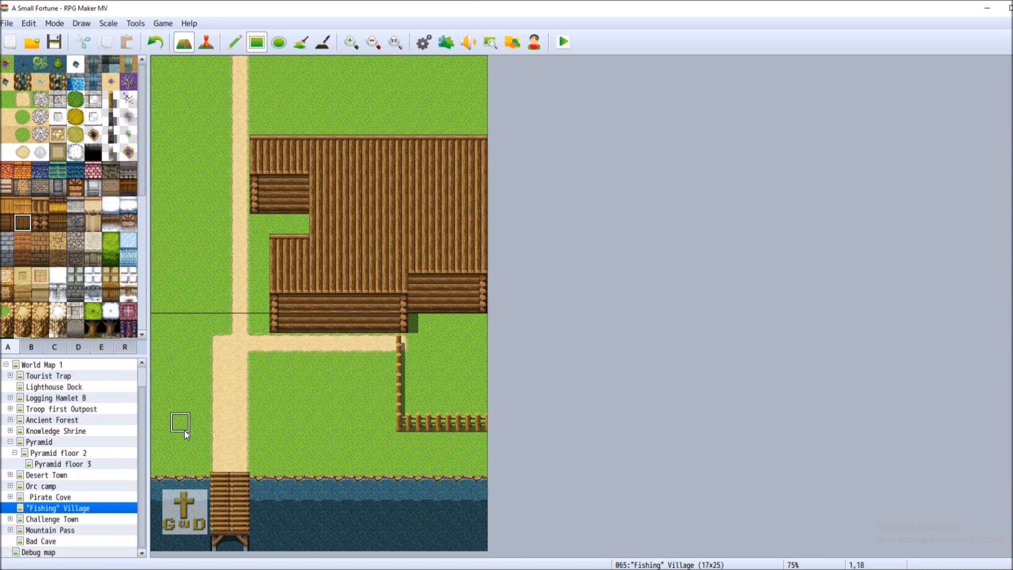
click(162, 305)
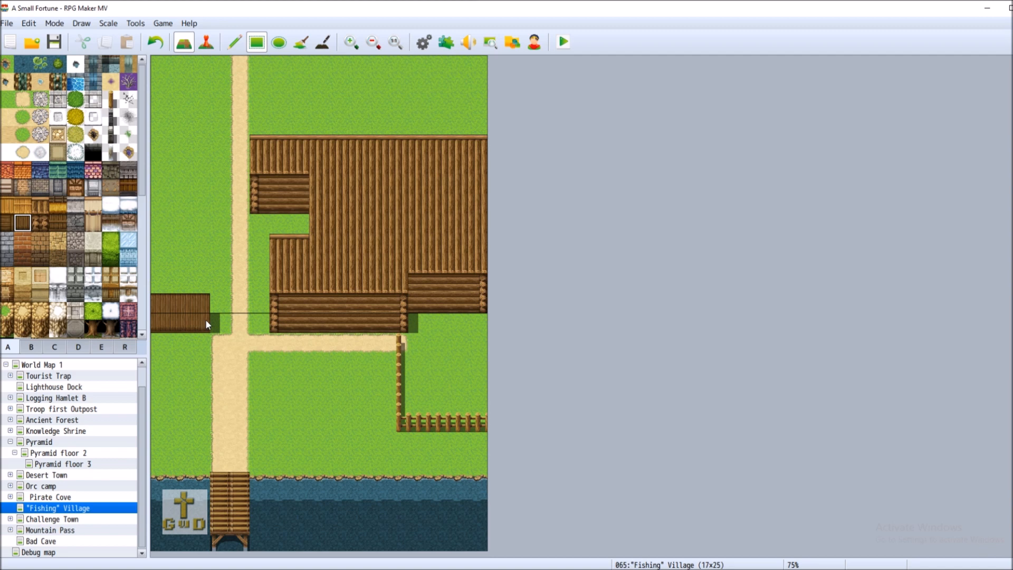
click(23, 206)
mouse_move(161, 264)
mouse_down()
mouse_move(175, 285)
mouse_move(217, 290)
mouse_up()
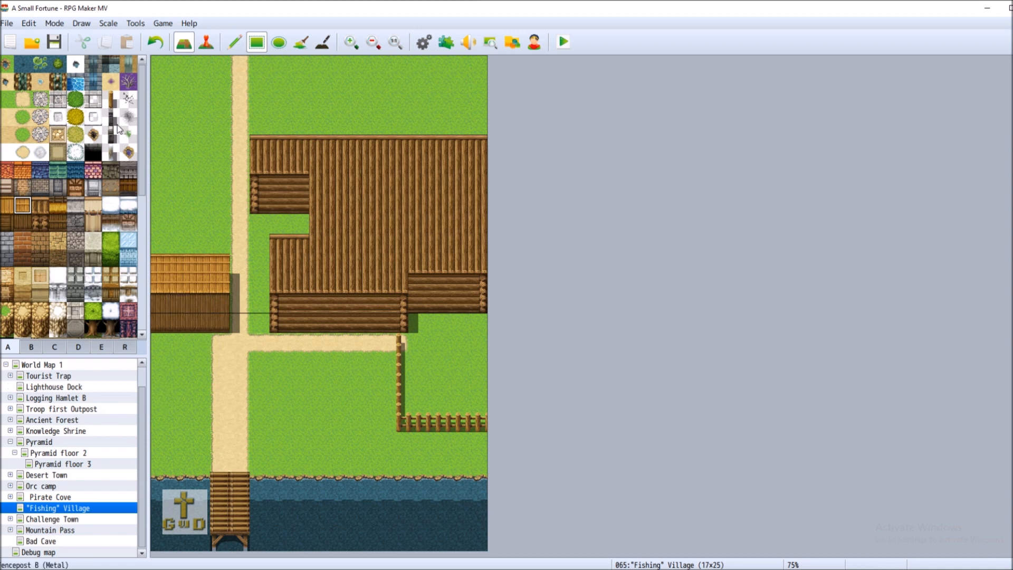
Draw a log fence enclosing the grass area above the small hut
click(111, 99)
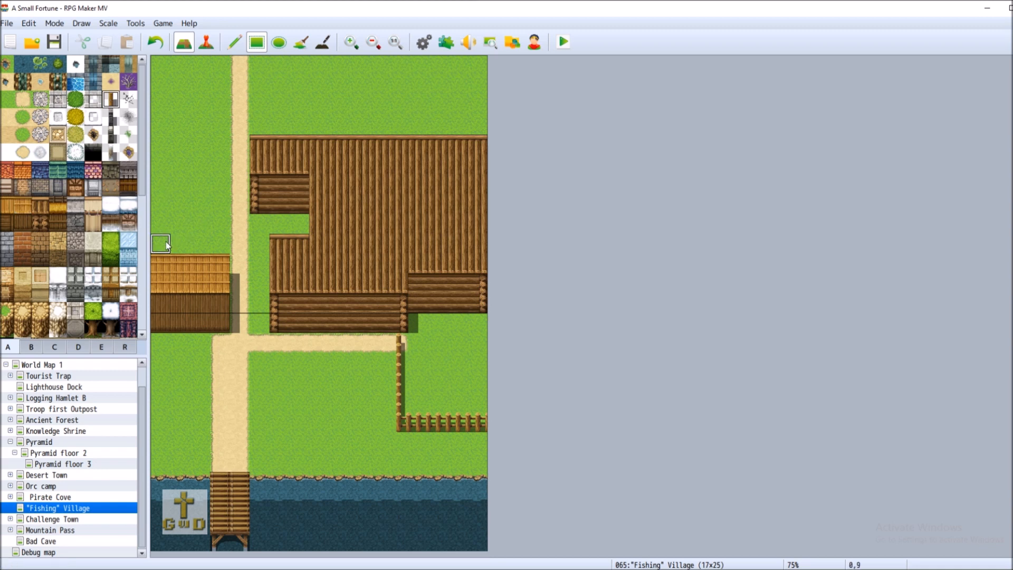
click(217, 242)
mouse_move(217, 241)
mouse_down()
mouse_move(210, 206)
mouse_move(158, 206)
mouse_up()
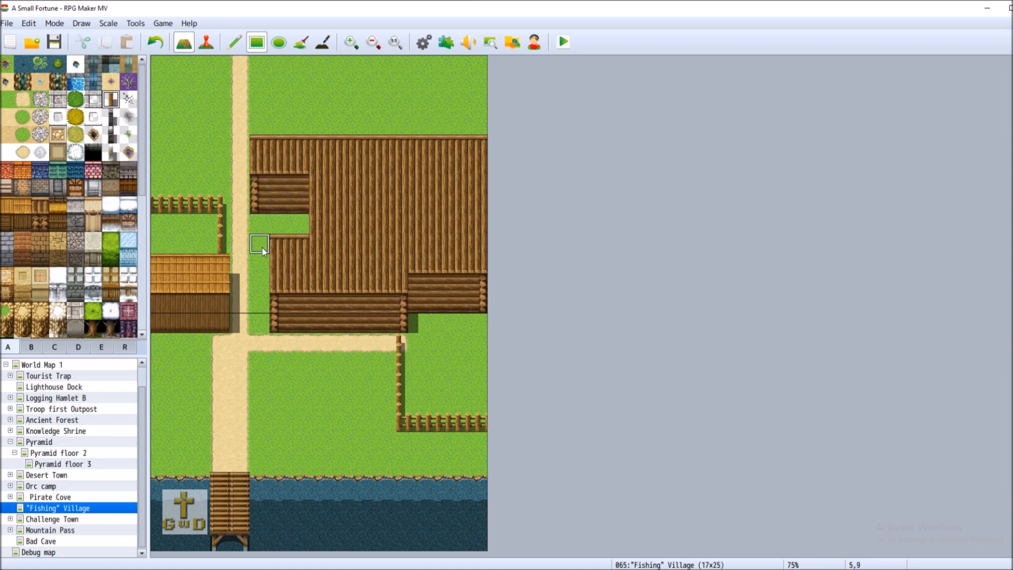
Lengthen the upper building's log wall and paint a grass row separating it from the lower building
click(45, 222)
drag(318, 185, 328, 206)
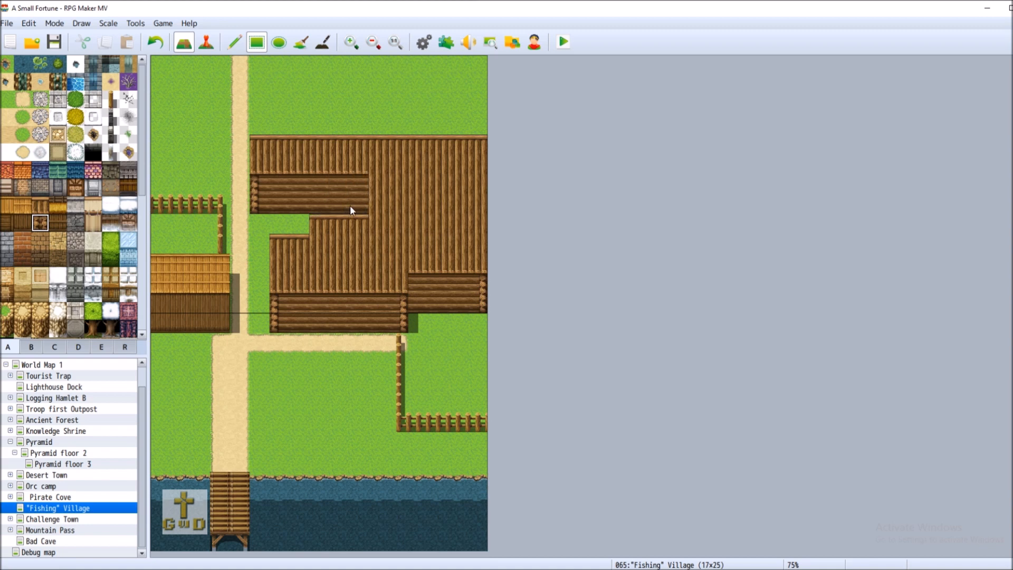
click(6, 99)
drag(312, 224, 355, 224)
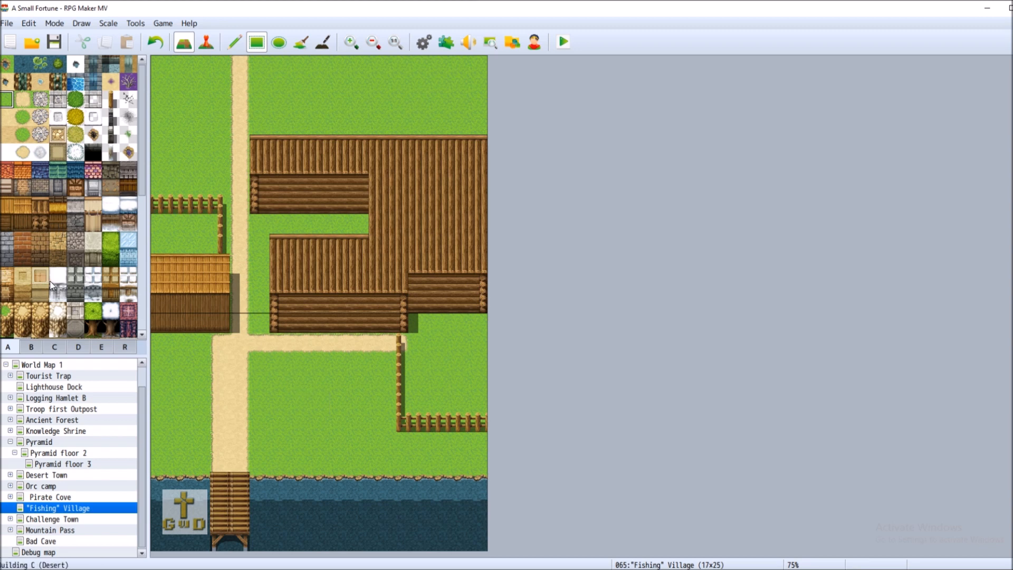
Build a two-tile wooden hut with a roof by the path near the dock
scroll(56, 300, down, 3)
scroll(56, 300, down, 3)
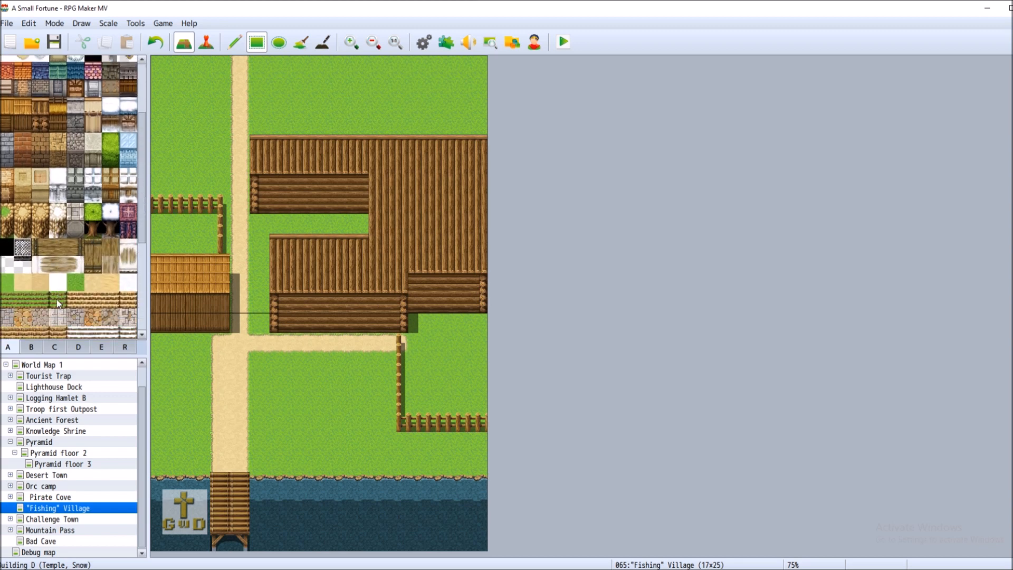
drag(141, 262, 136, 196)
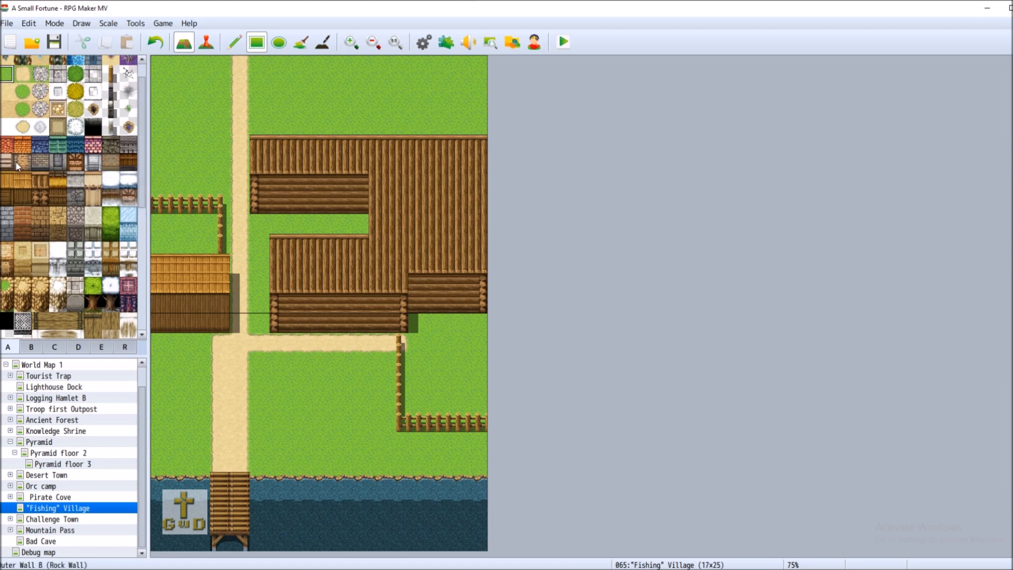
click(133, 165)
click(260, 442)
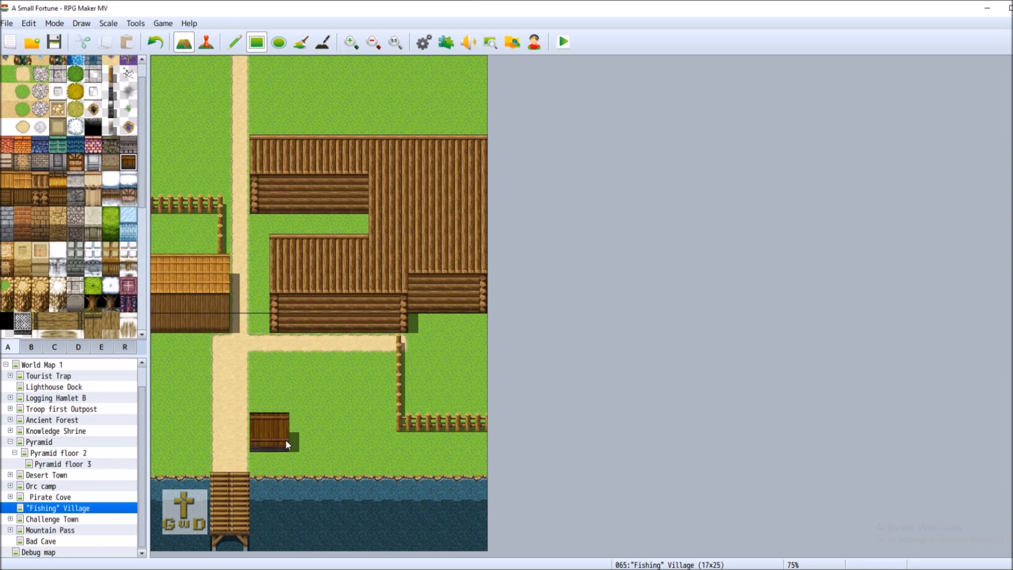
click(155, 42)
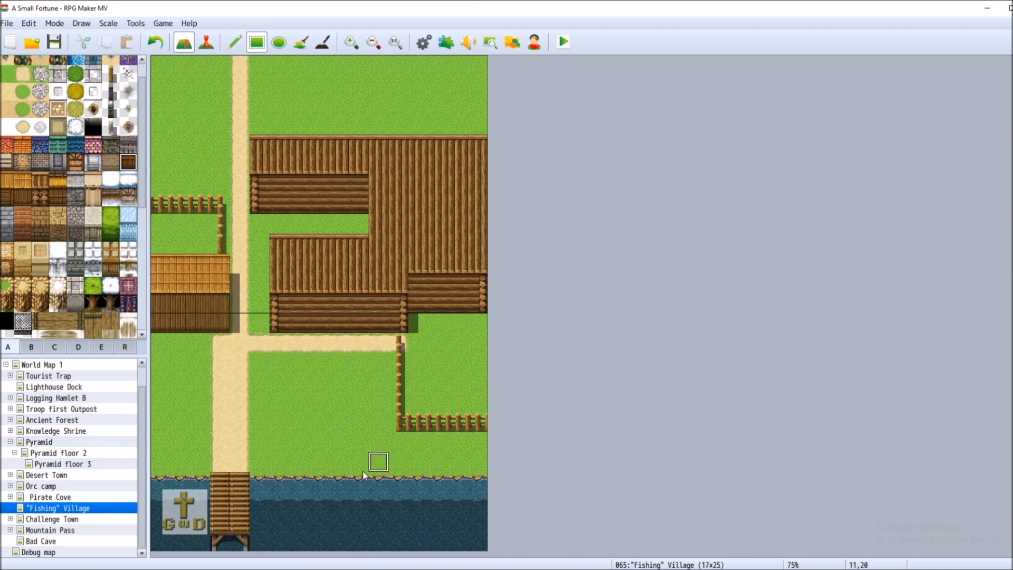
click(258, 422)
drag(254, 448, 280, 443)
click(23, 180)
Draw metal fences along the shore on both sides of the hut, repainting dirt to keep the path open
drag(259, 384, 279, 403)
click(111, 92)
drag(240, 443, 196, 440)
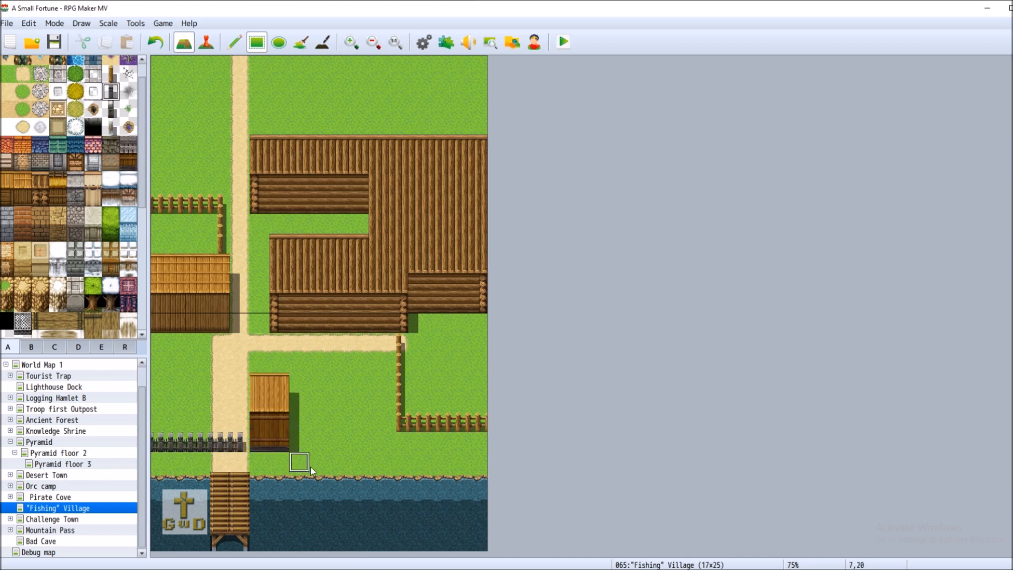
drag(303, 443, 407, 446)
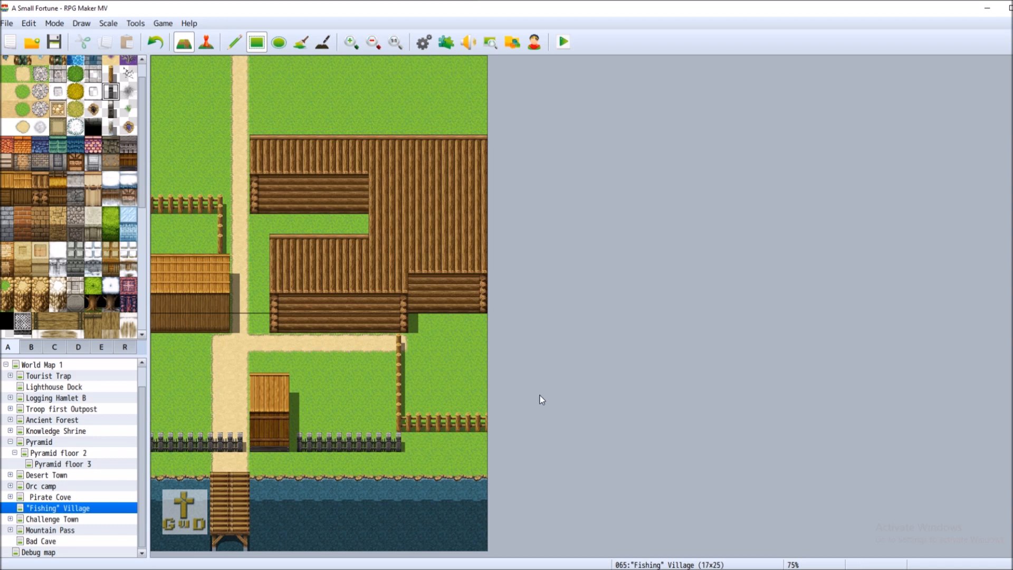
click(398, 423)
click(155, 42)
click(378, 422)
click(155, 42)
click(28, 80)
drag(220, 445, 236, 445)
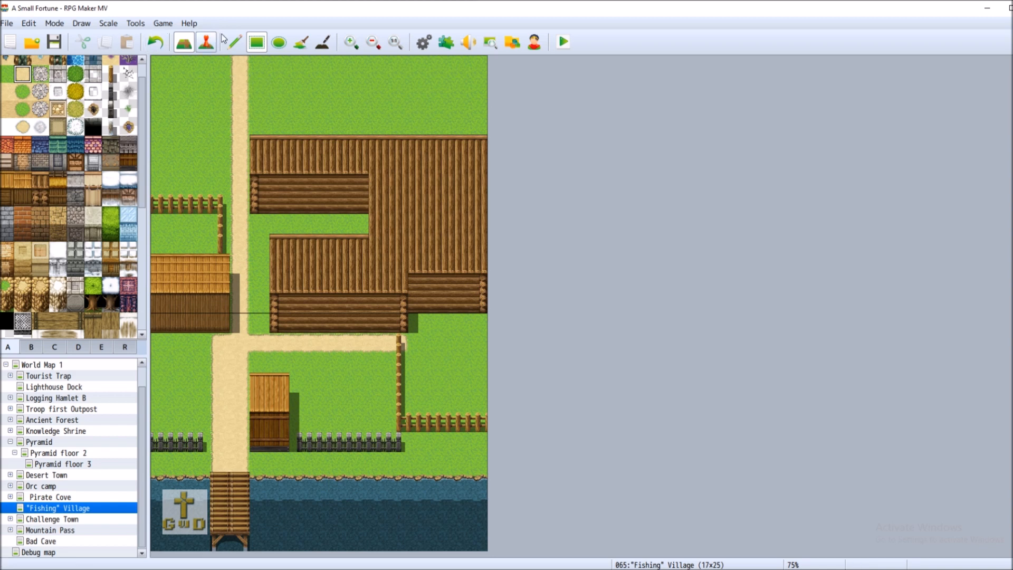
Switch to Event mode and start a new event in the path gap, opening its image choices
click(205, 43)
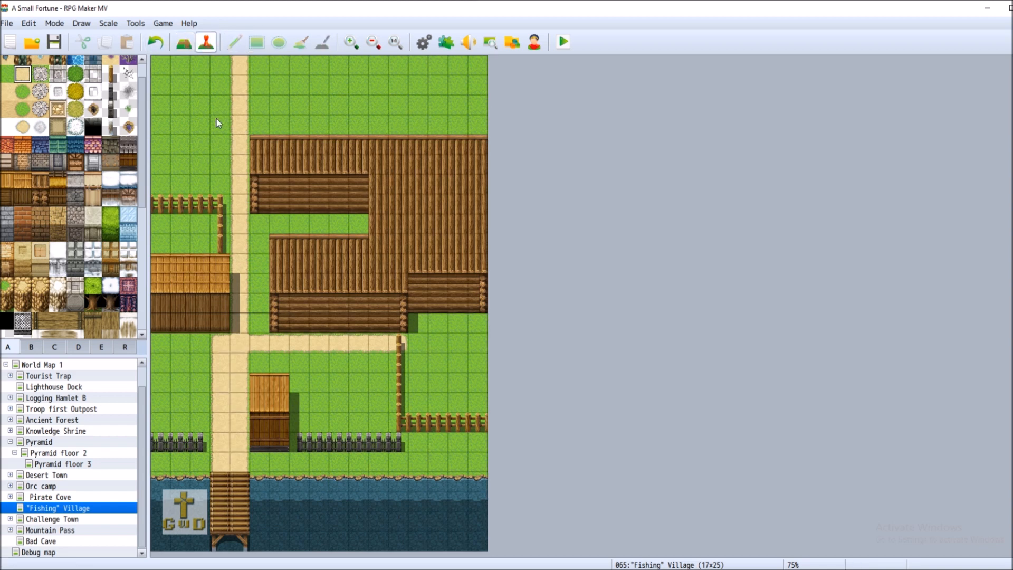
double_click(226, 446)
double_click(280, 351)
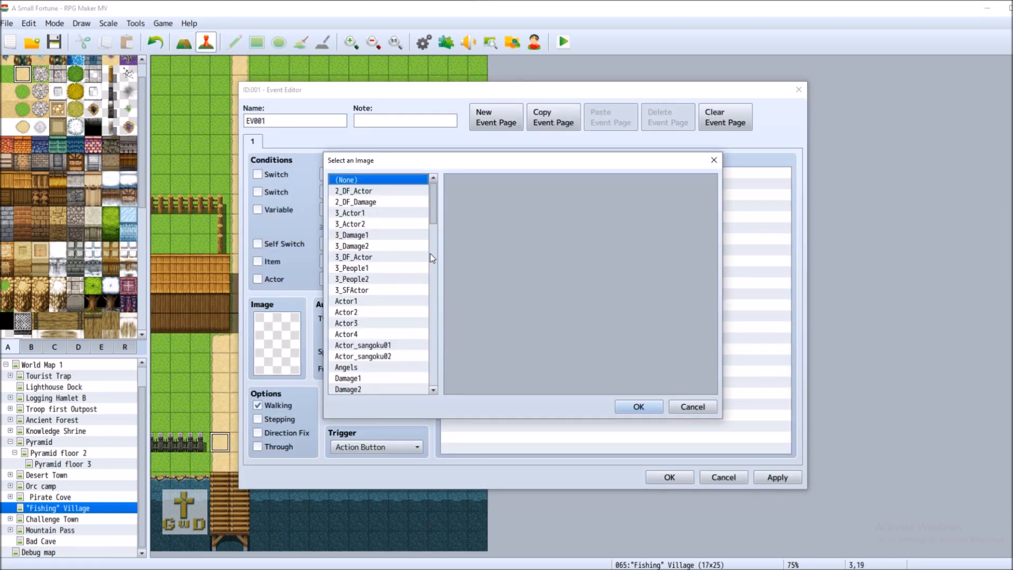
drag(437, 208, 441, 374)
Browse the monster, gate and door sprite sheets, then cancel without creating the event
click(377, 346)
click(374, 335)
click(375, 324)
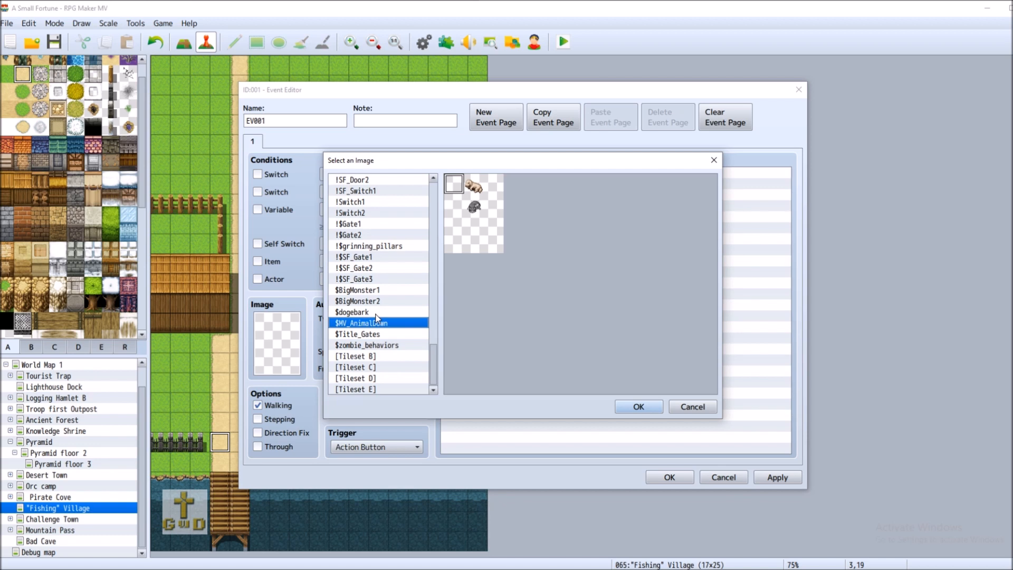
click(383, 312)
click(388, 291)
click(392, 280)
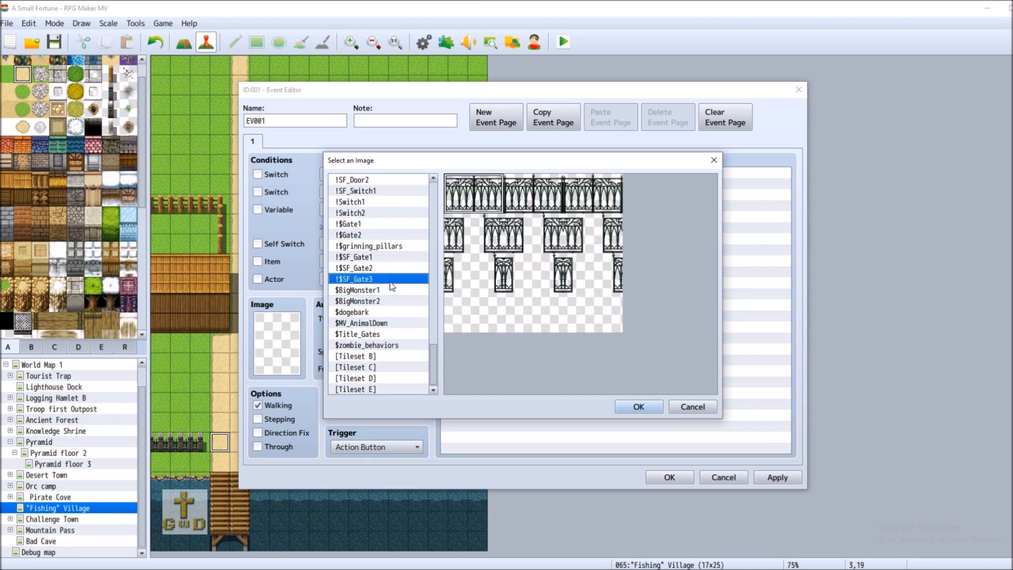
scroll(391, 287, up, 4)
click(393, 301)
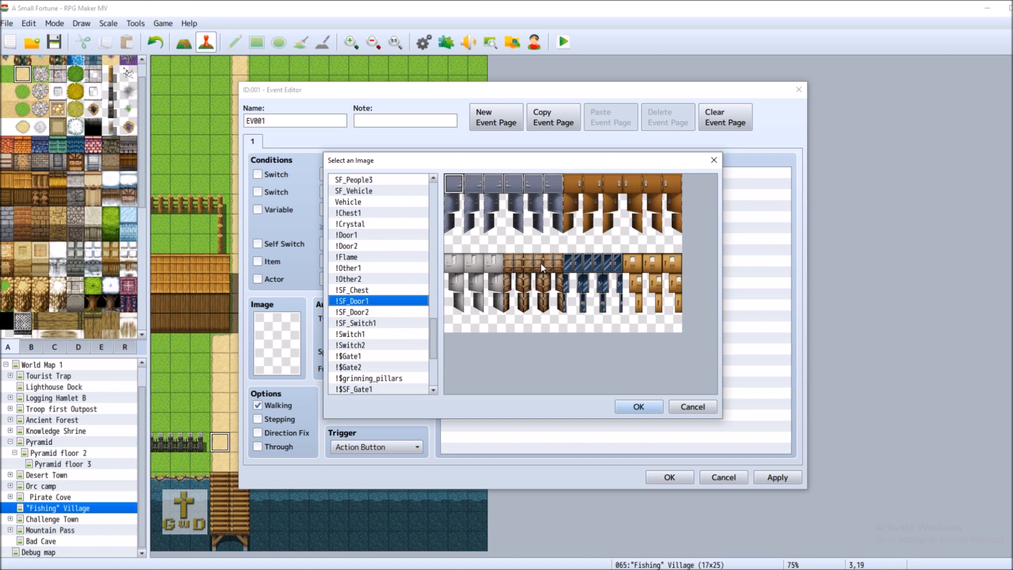
click(686, 407)
click(724, 477)
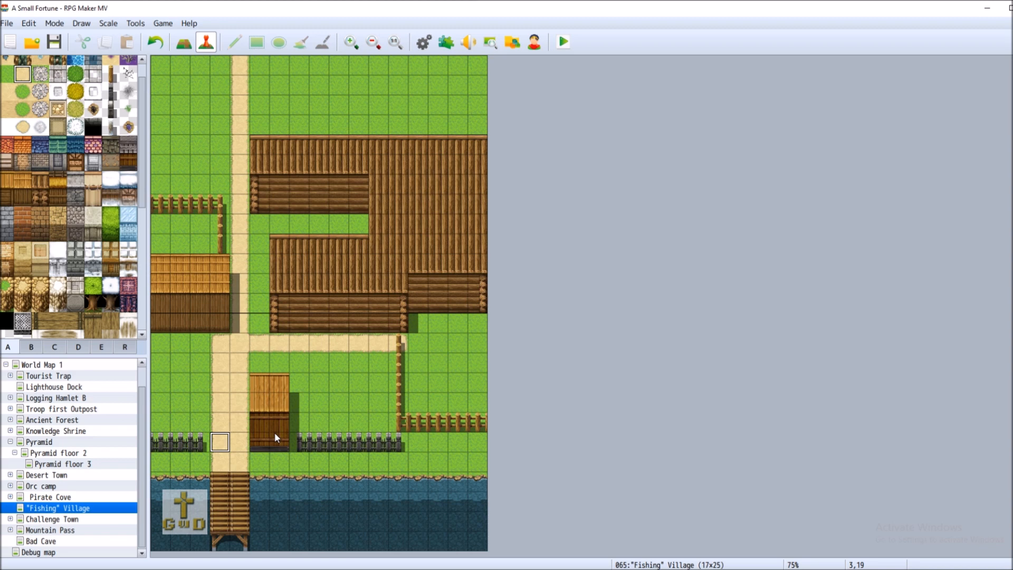
Create an event on the gate tile and give it the brown door sprite from !SF_Door1
double_click(239, 443)
double_click(285, 351)
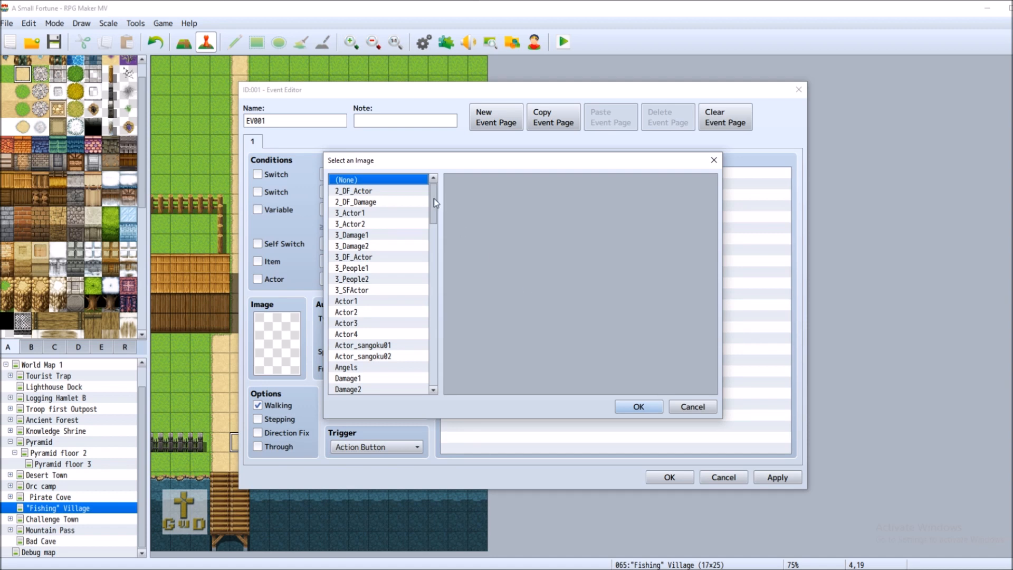
drag(434, 198, 432, 346)
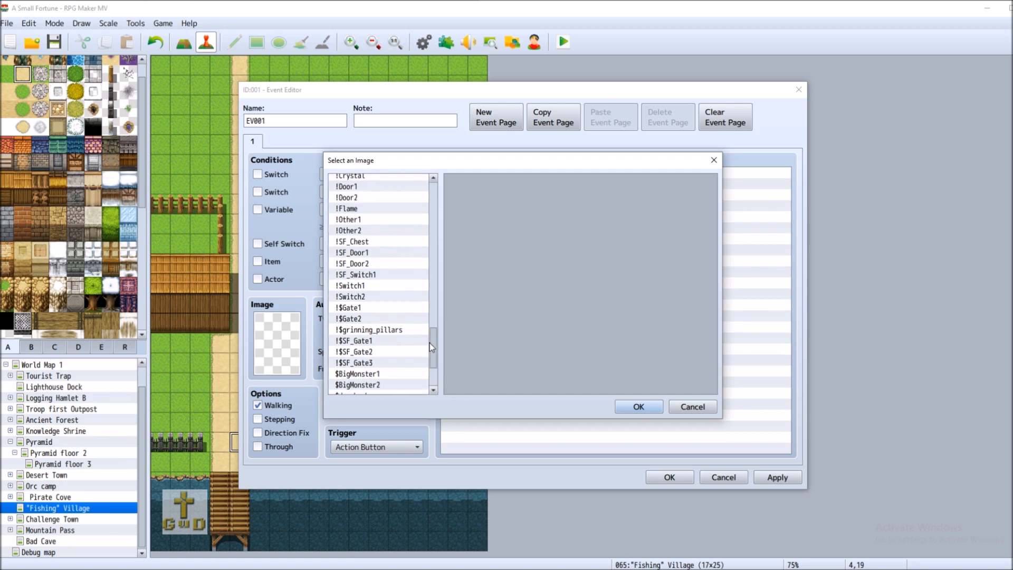
click(373, 241)
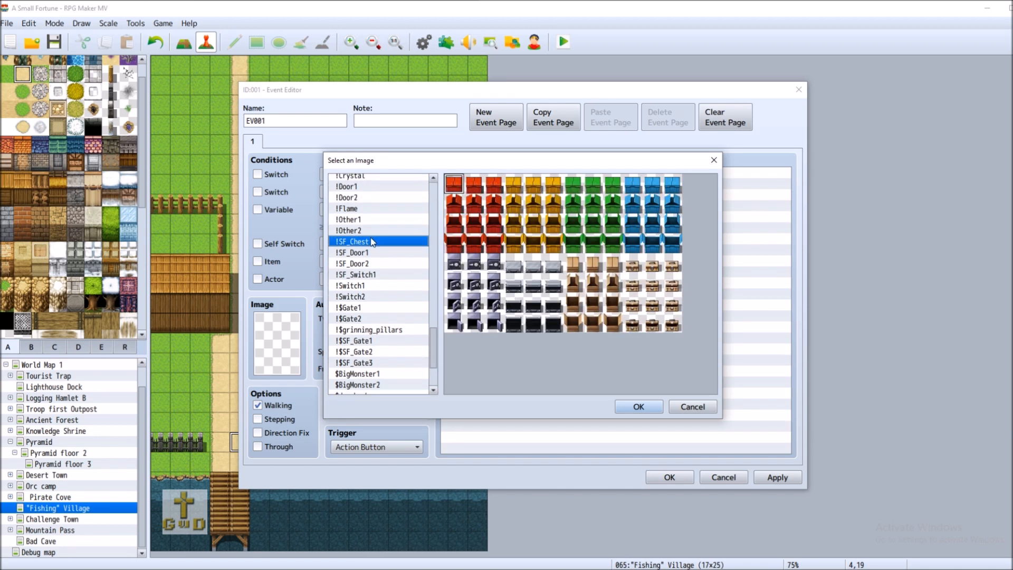
click(374, 254)
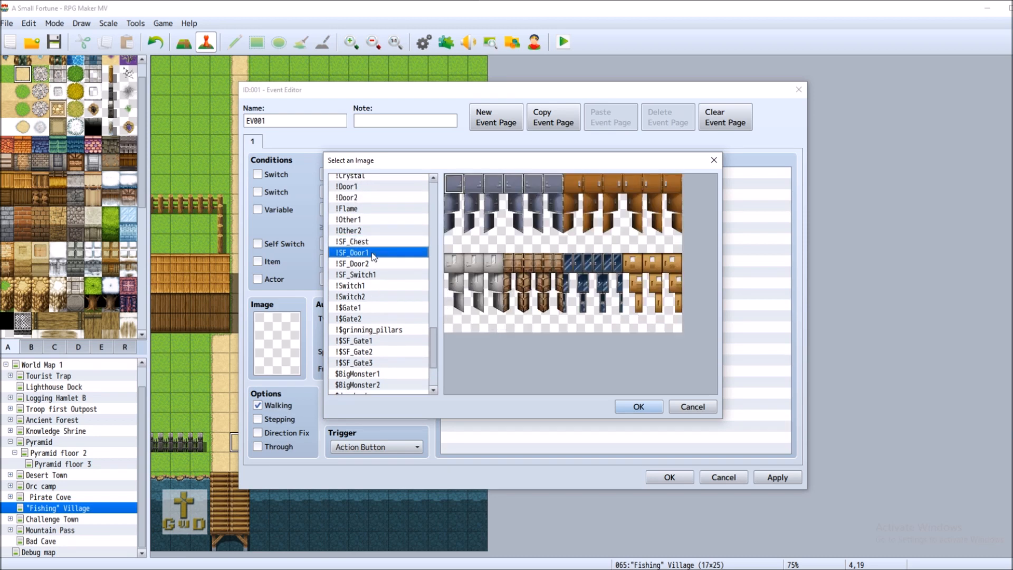
double_click(549, 265)
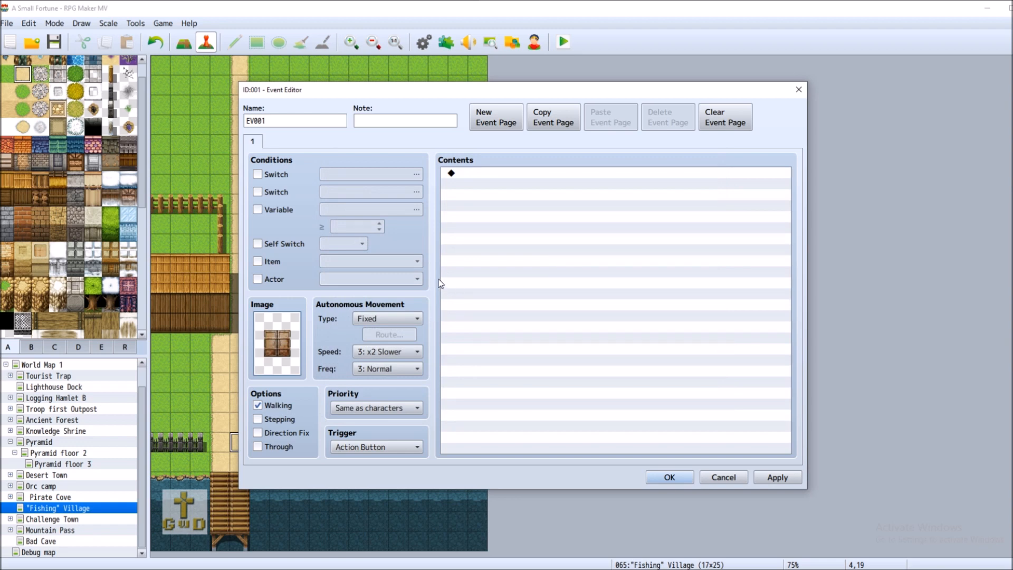
Compare the Other1, Other2, Flame and Door2 sheets, then confirm the brown SF_Door1 door and save
double_click(278, 349)
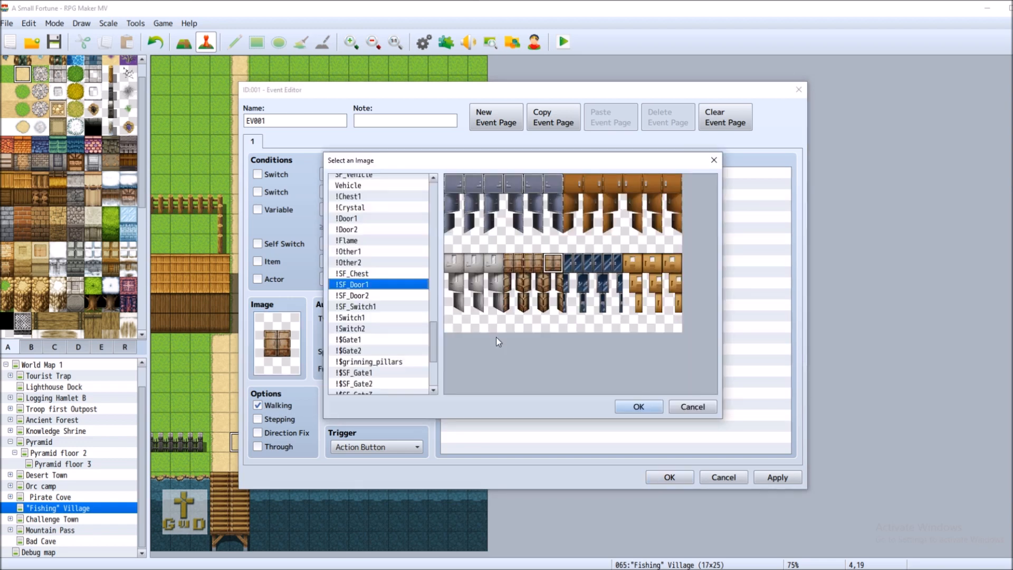
click(377, 275)
click(379, 263)
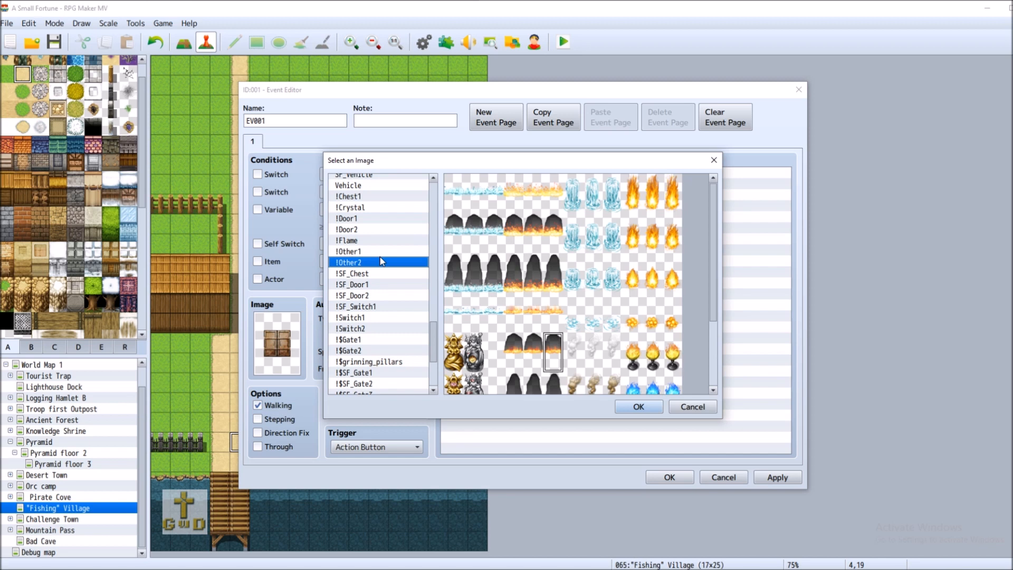
click(381, 247)
click(382, 241)
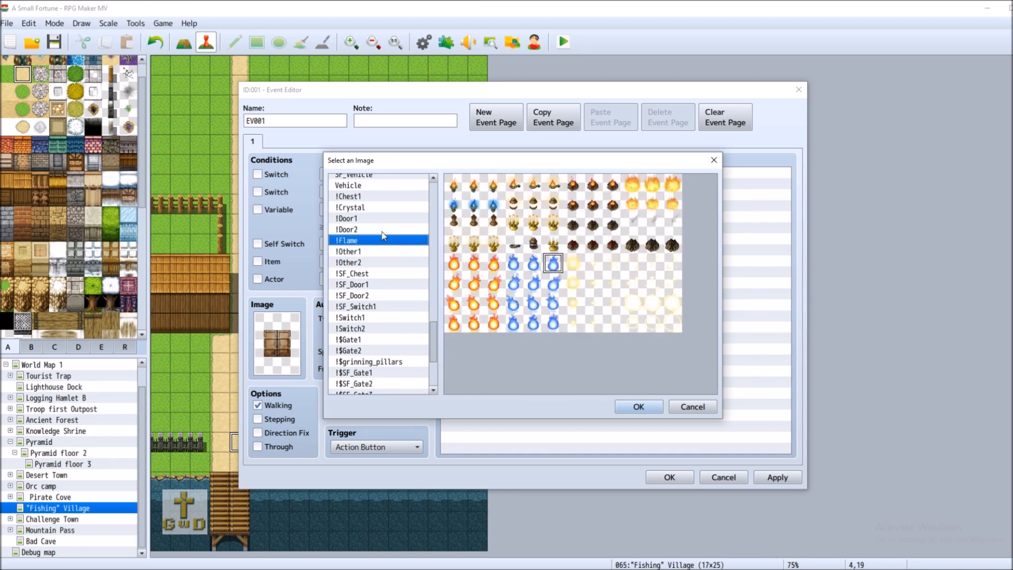
click(383, 232)
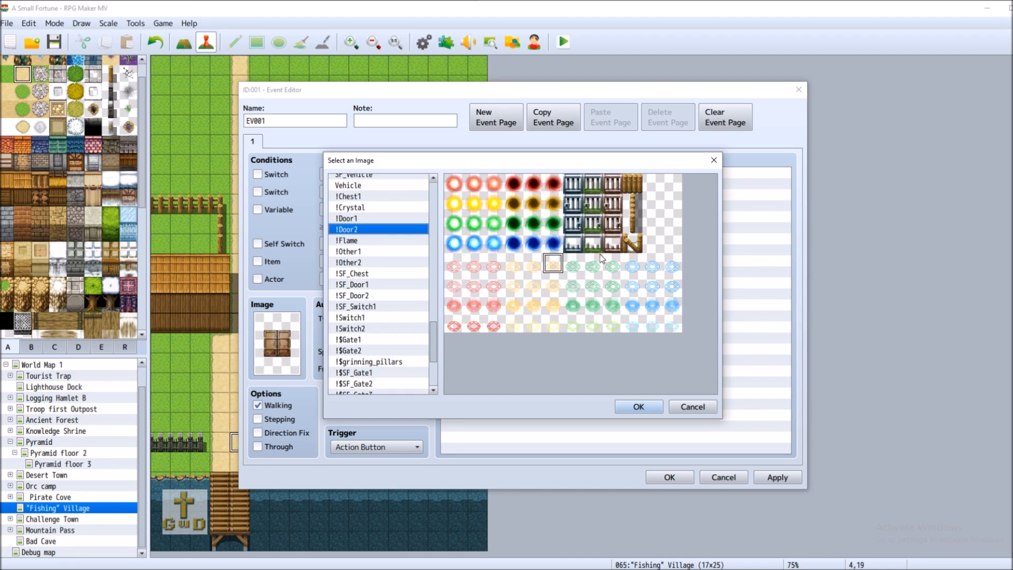
click(391, 218)
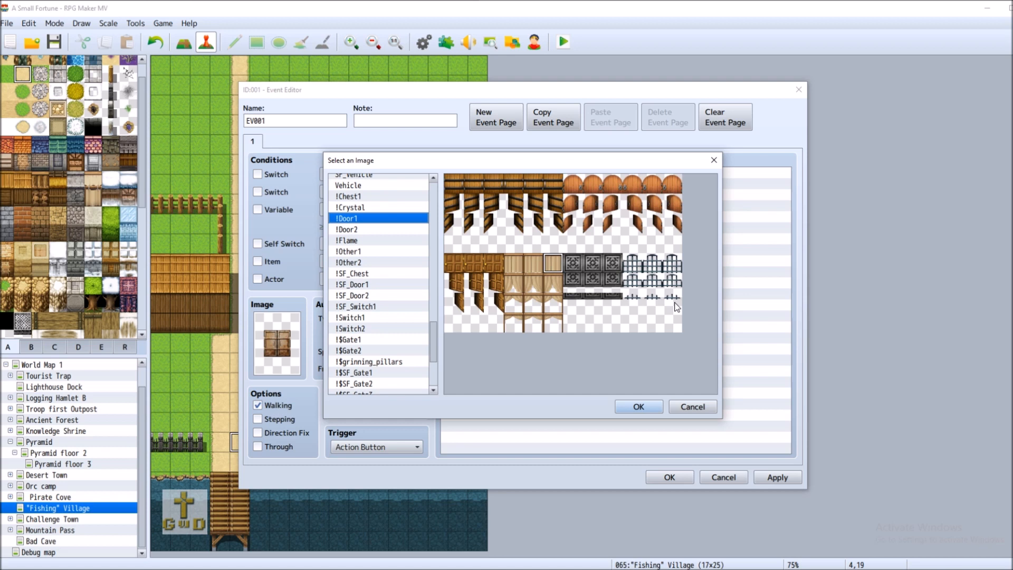
click(367, 274)
key(Up)
click(375, 280)
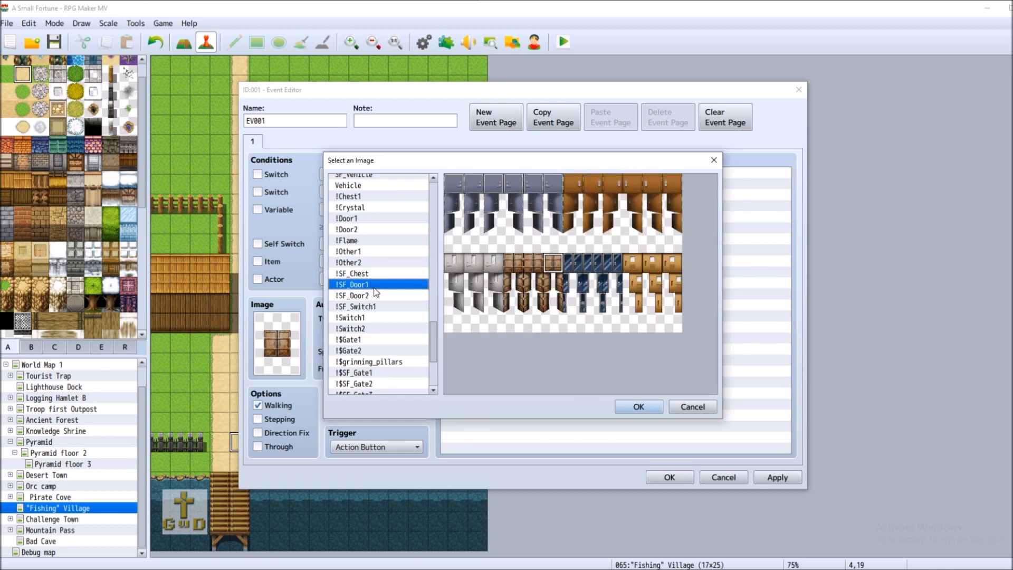
double_click(554, 265)
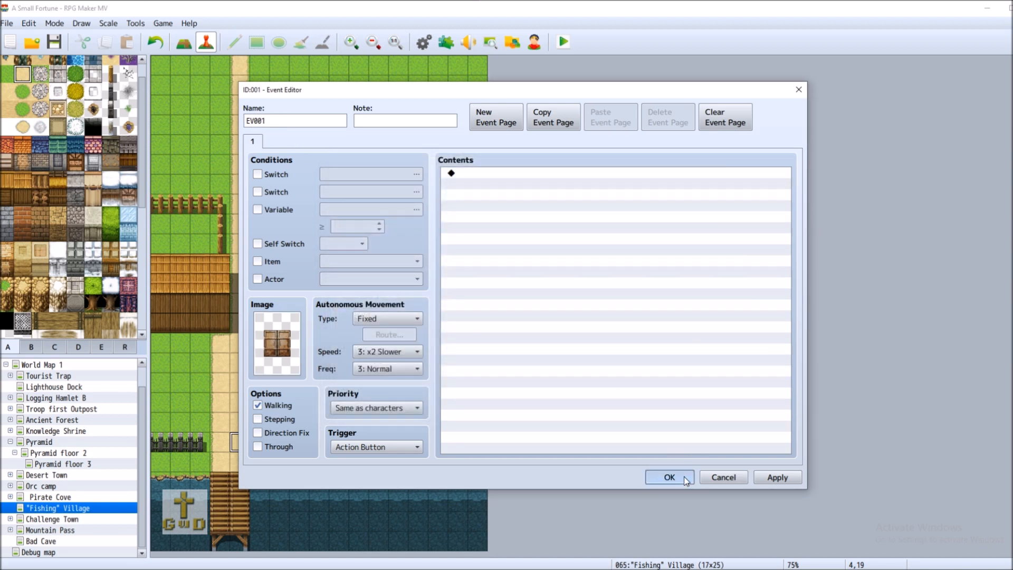
click(669, 477)
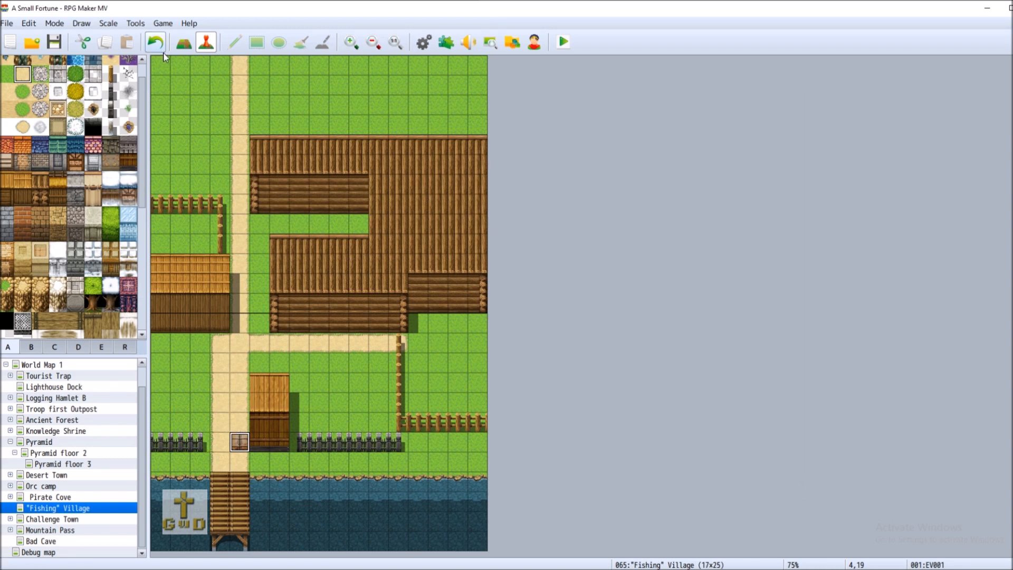
Extend the lower fence toward the door, undoing a stray doorway tile and leaving cell 5,19 open
click(183, 41)
click(111, 91)
click(228, 441)
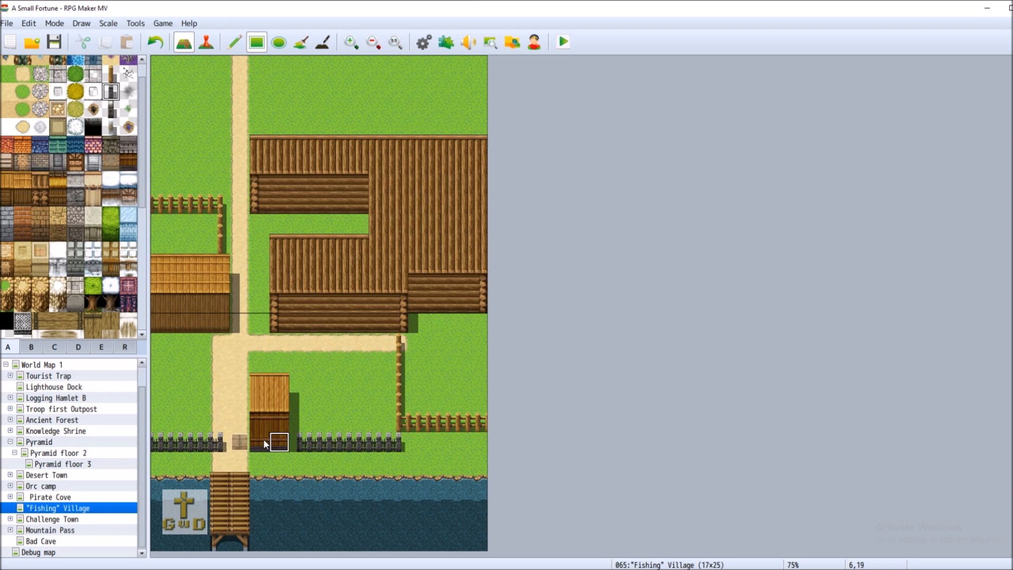
click(36, 346)
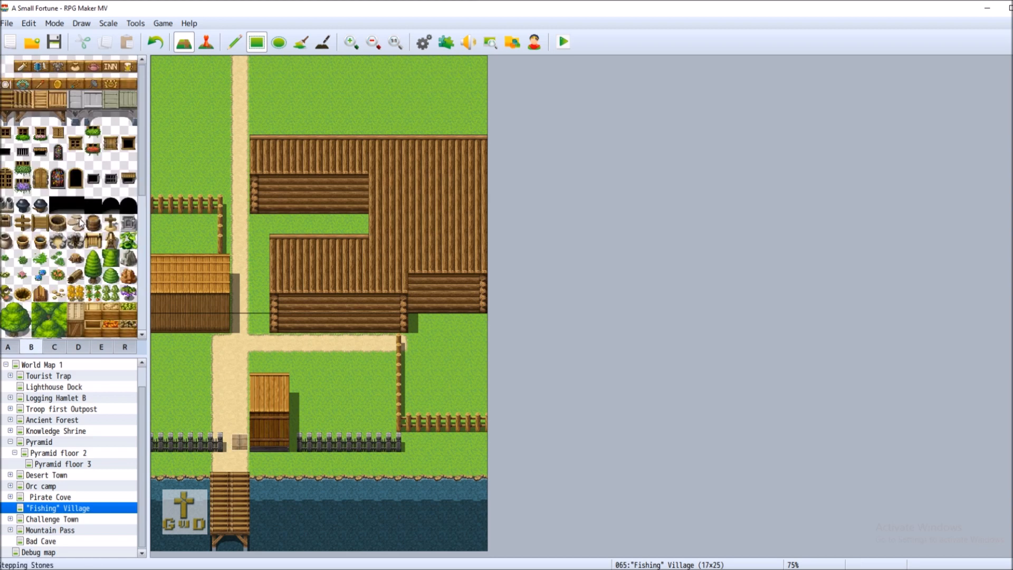
click(93, 205)
click(259, 443)
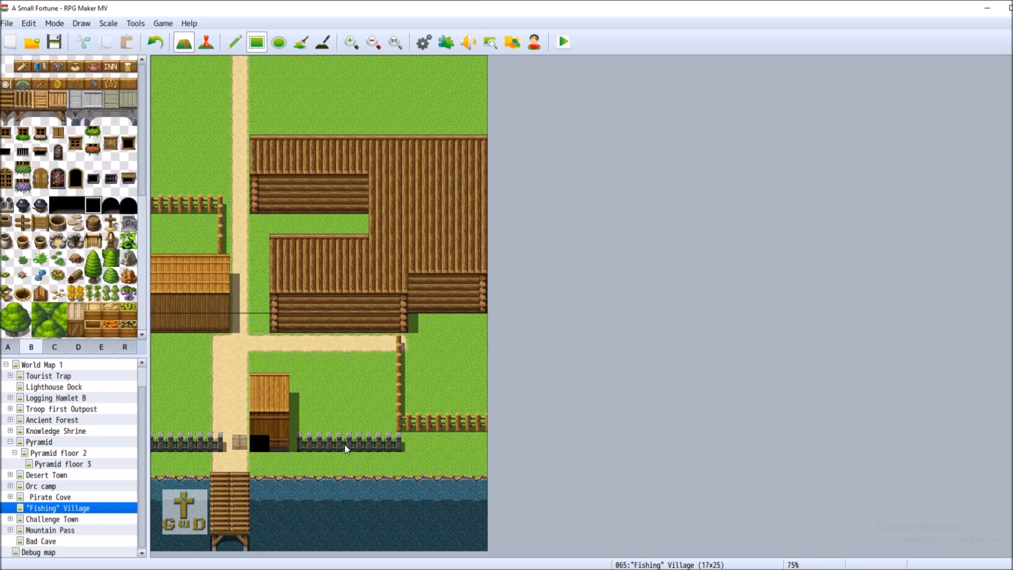
click(154, 42)
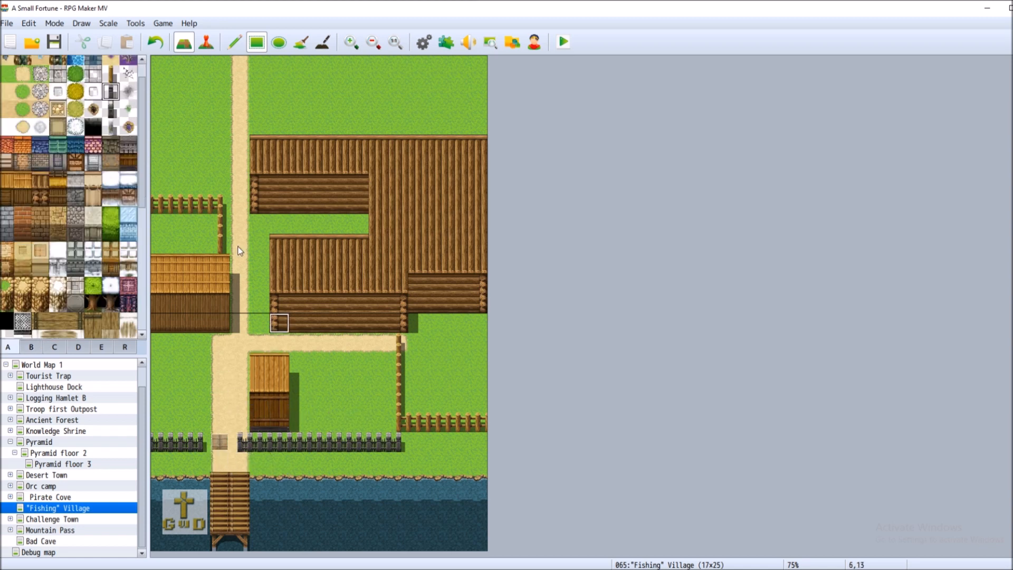
click(154, 42)
click(206, 42)
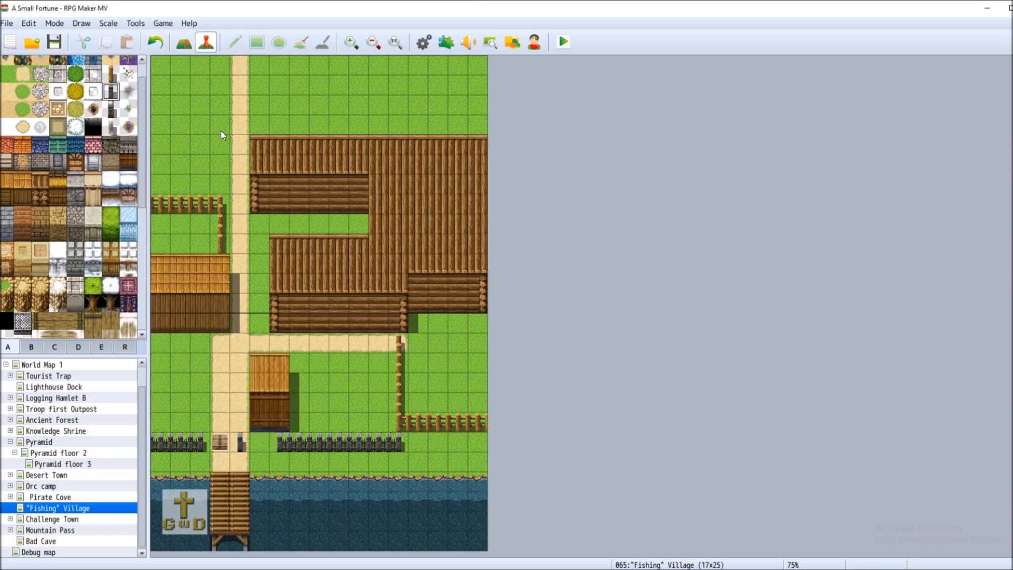
Create a new event at cell 5,19 and preview the Actor_sangoku02 and Actor_sangoku01 soldier sprites
right_click(264, 445)
click(323, 458)
double_click(287, 344)
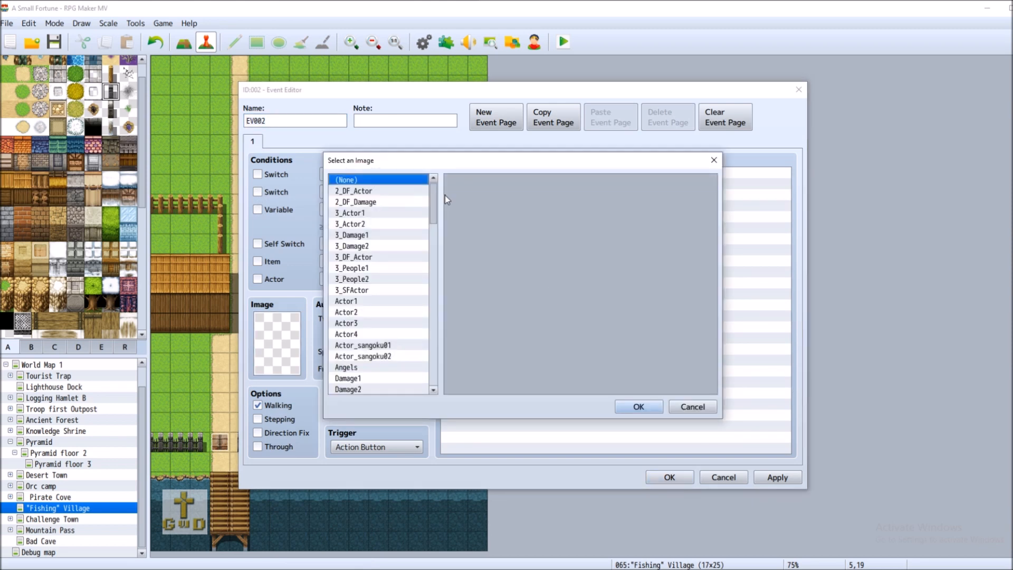
drag(433, 203, 439, 220)
scroll(438, 237, up, 3)
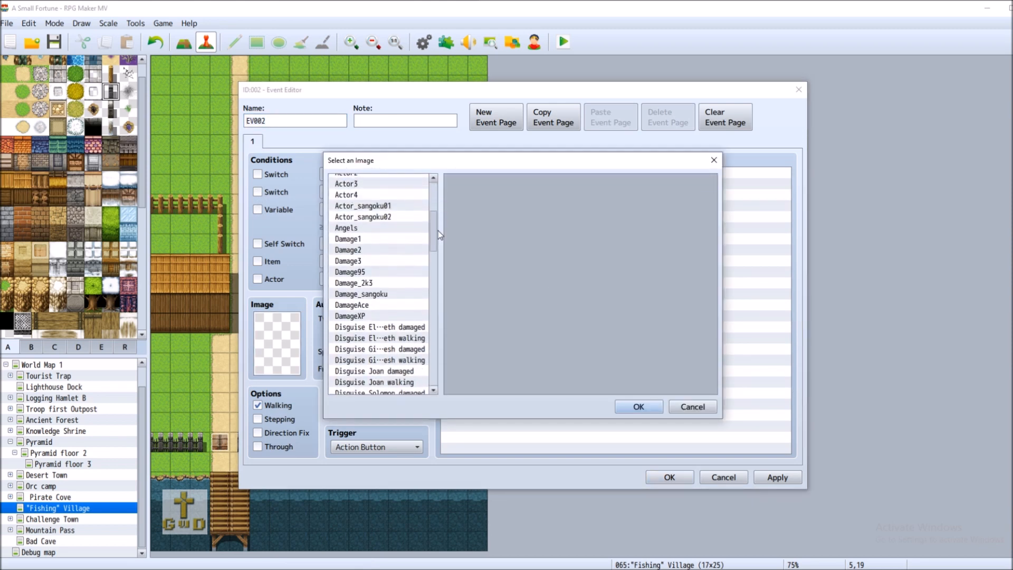
click(382, 217)
click(389, 206)
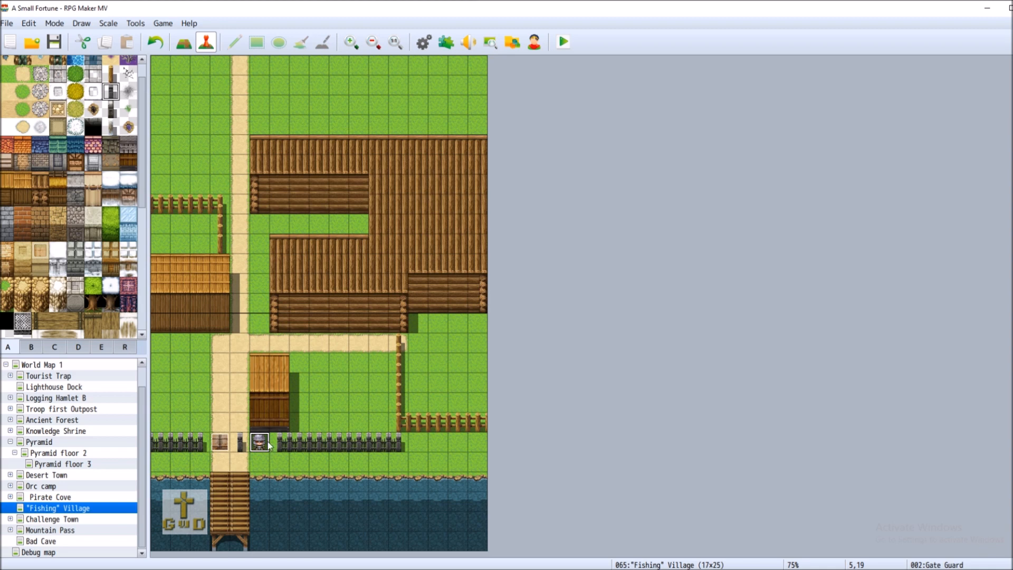
Place black doorway tiles from tab B in the left hut's and both log buildings' front walls
click(184, 42)
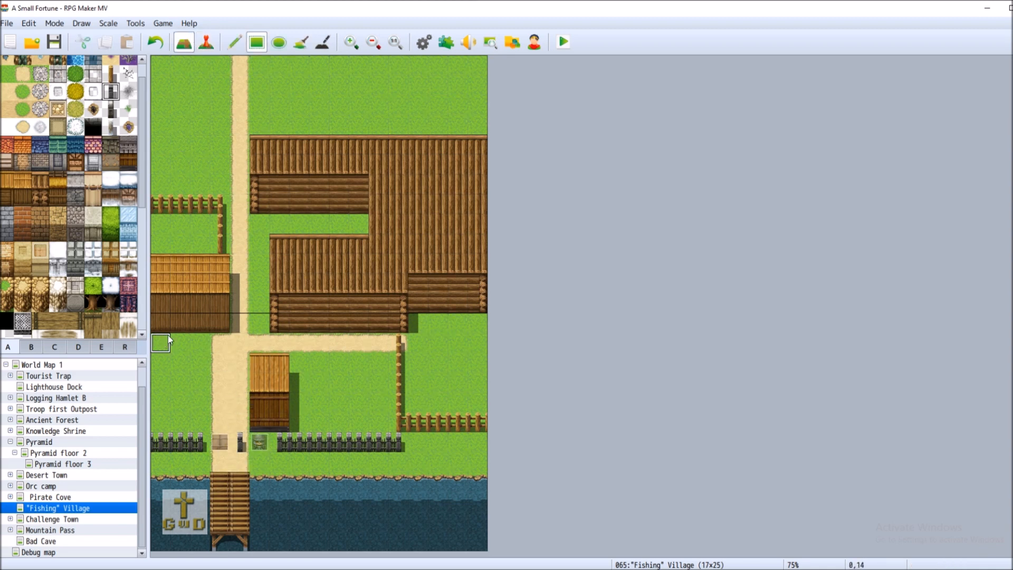
click(31, 347)
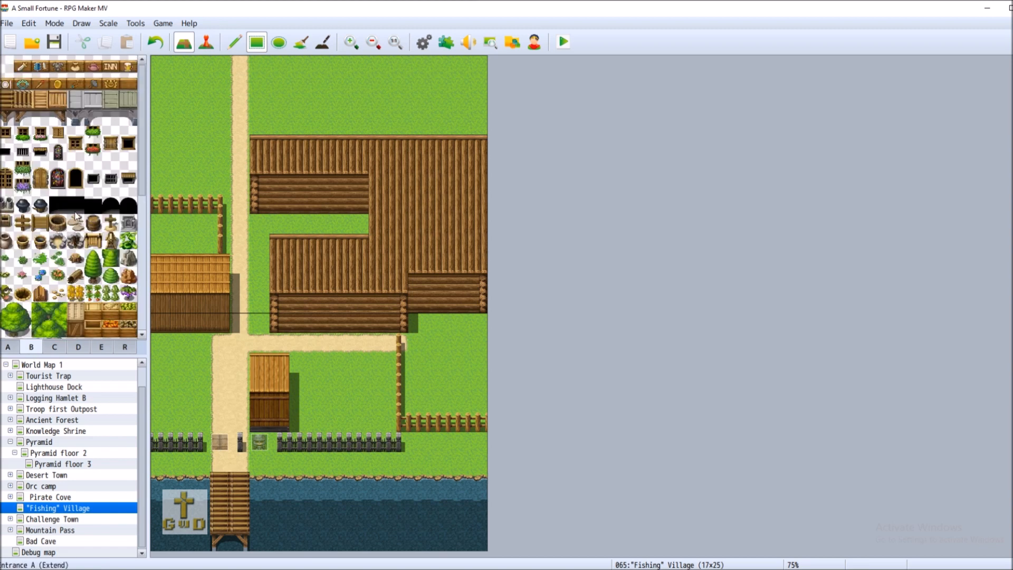
click(199, 326)
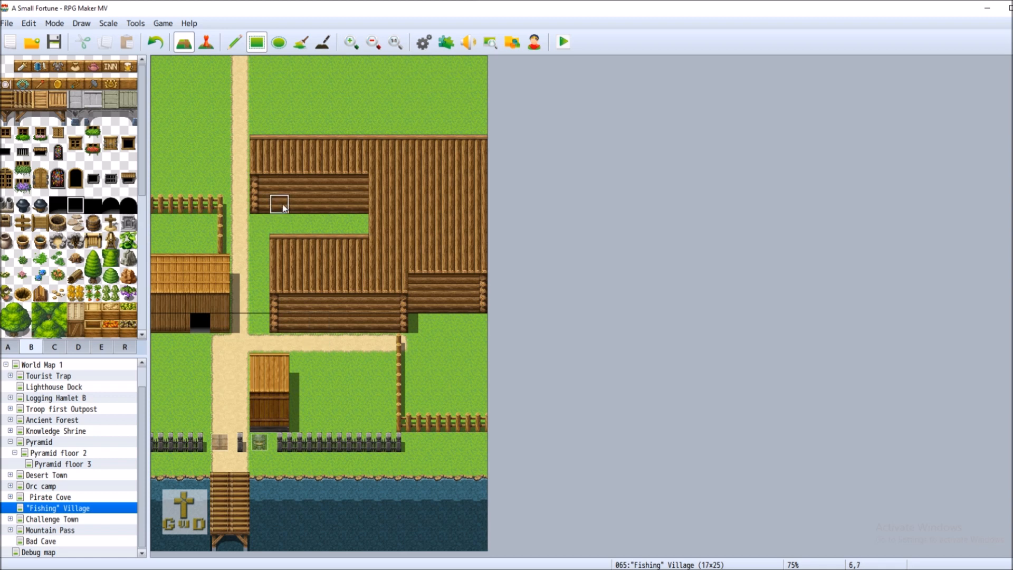
click(339, 204)
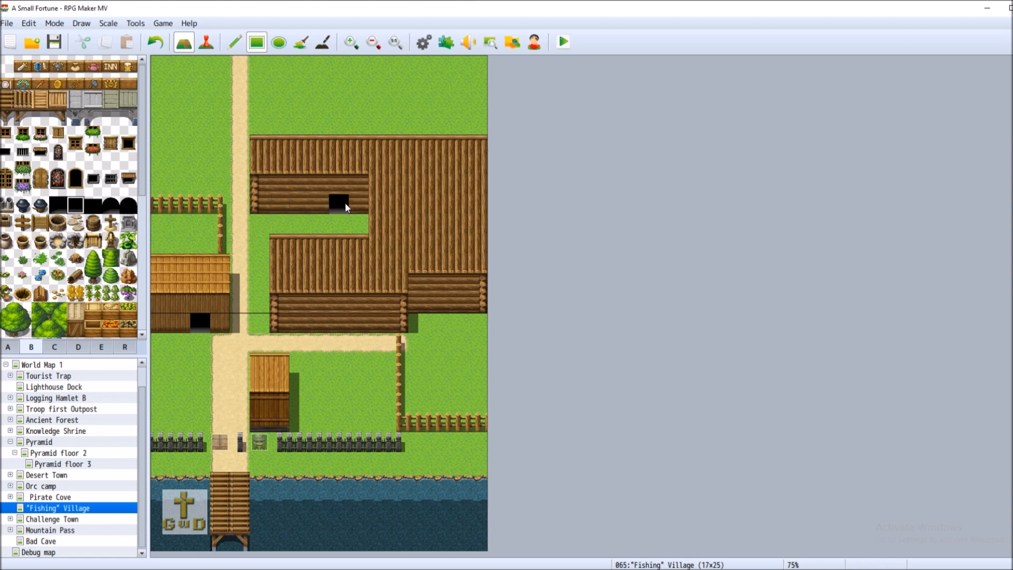
click(298, 323)
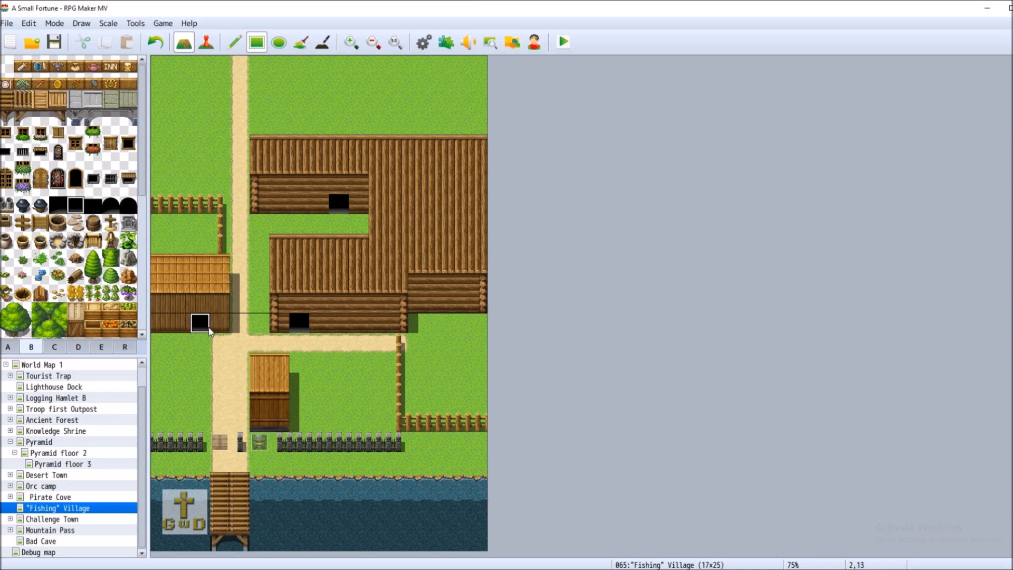
click(8, 347)
click(31, 346)
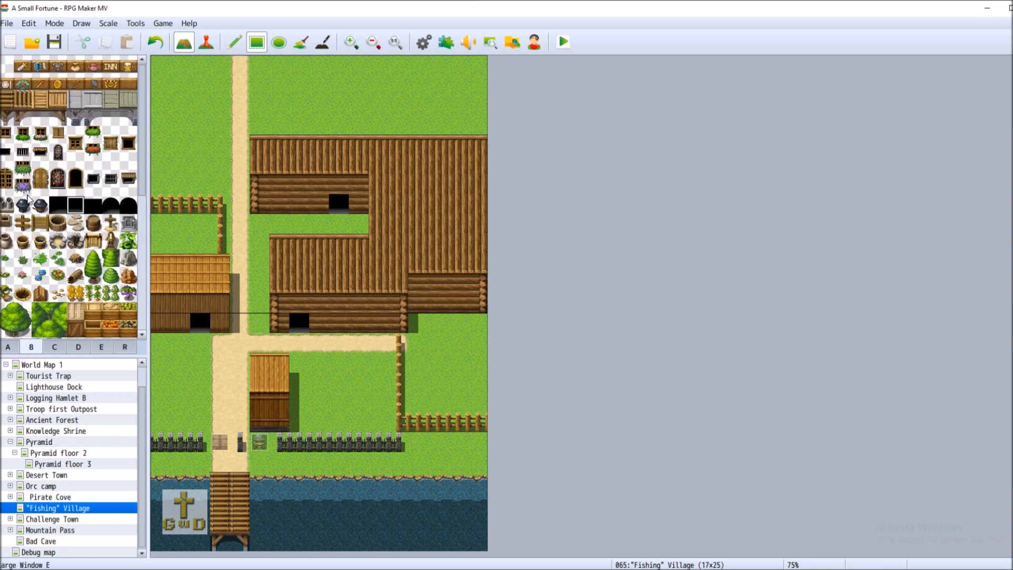
Hang a pot sign above the left hut's door, then select the INN sign and a wooden wall tile
click(75, 64)
click(201, 304)
click(111, 65)
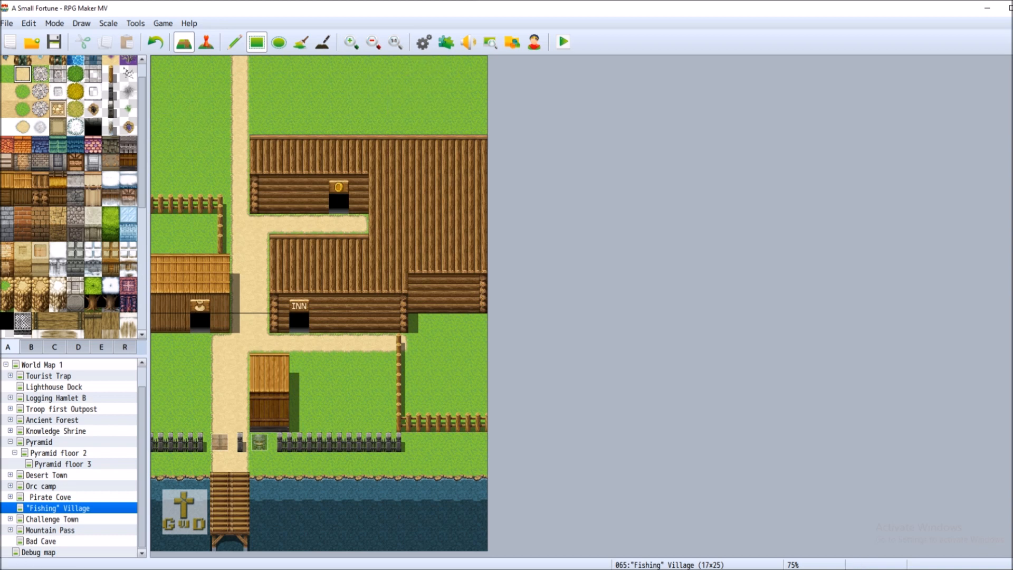
click(6, 203)
Build a 3x2 thatched-roof hut in the lower grassy yard, undoing misplaced wooden wall blocks
mouse_move(201, 136)
mouse_down()
mouse_move(224, 128)
mouse_move(220, 114)
mouse_up()
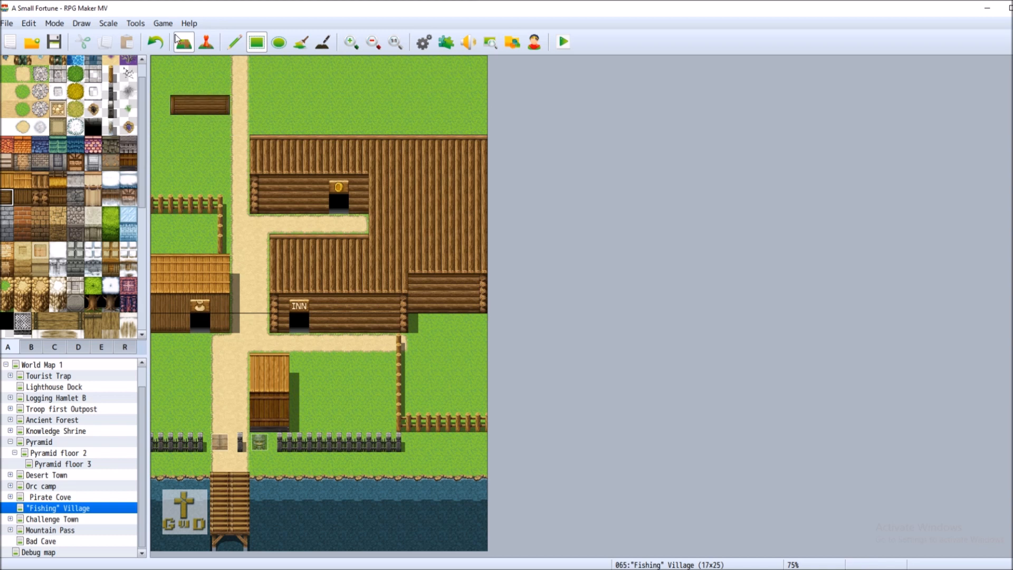
click(154, 41)
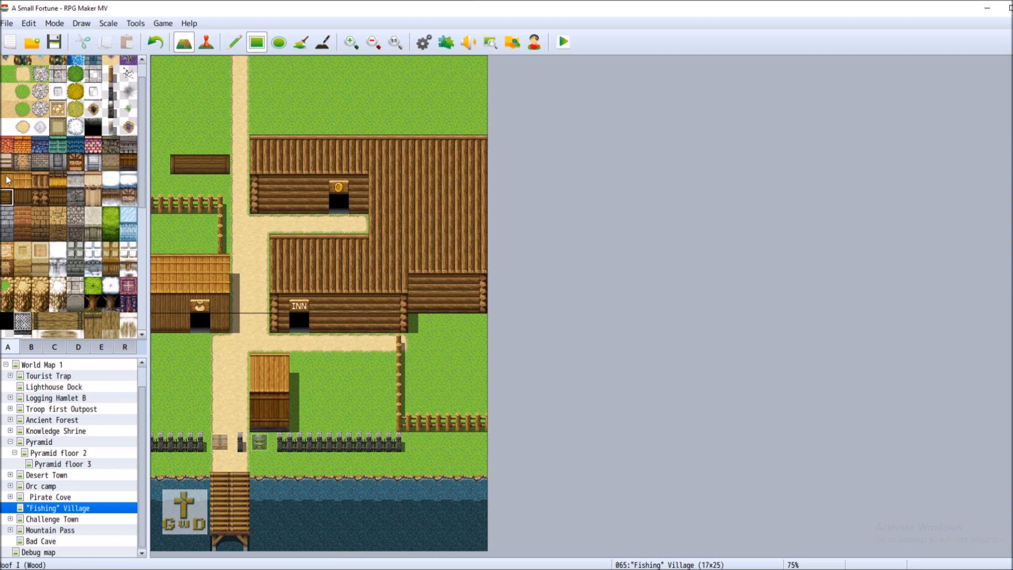
click(53, 183)
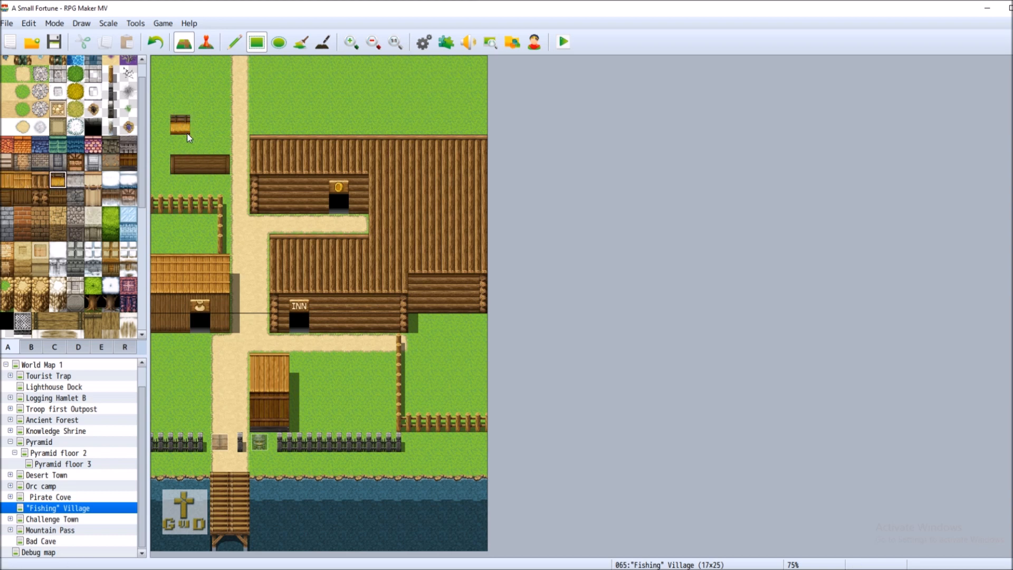
click(219, 144)
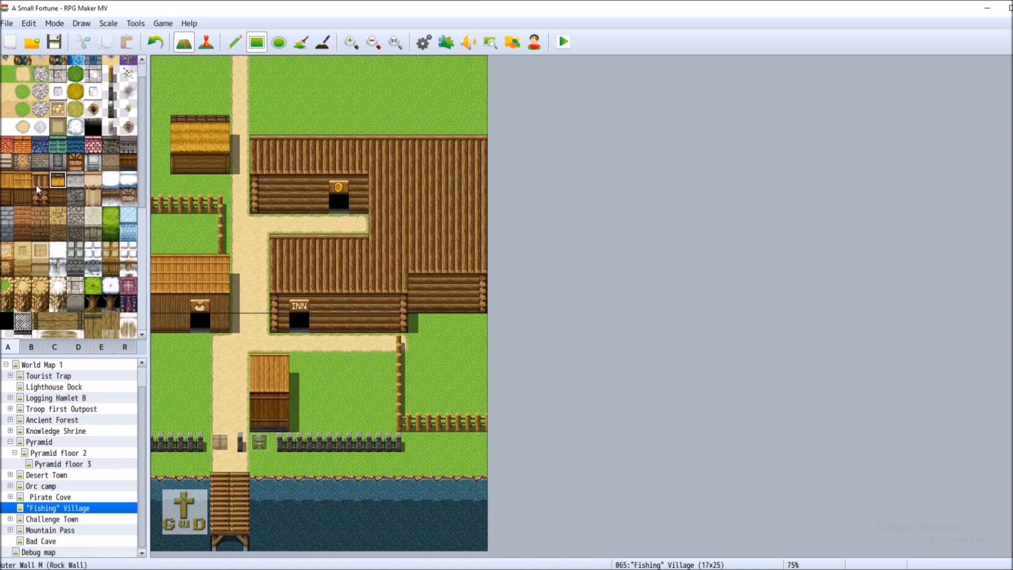
click(10, 196)
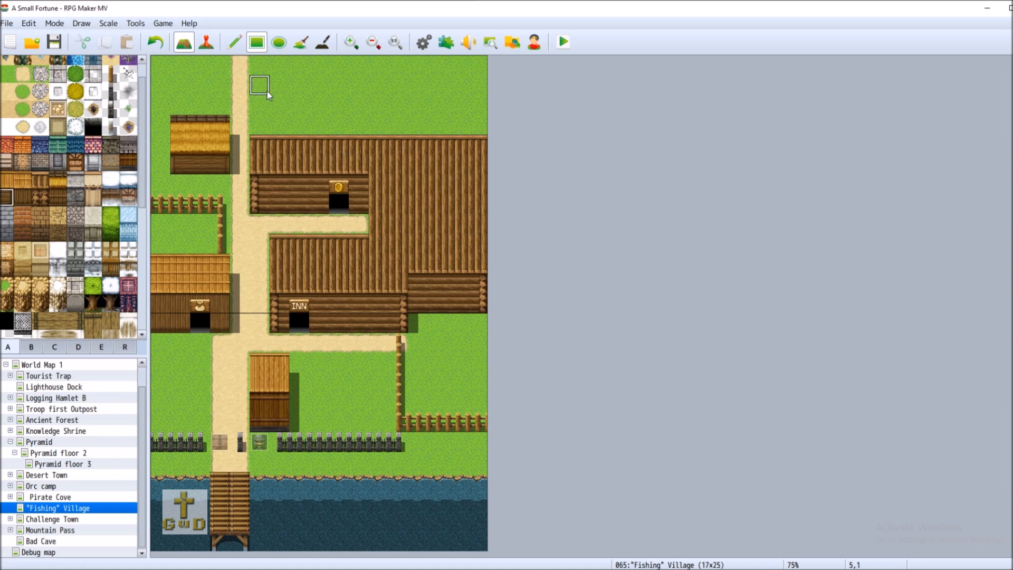
drag(268, 94, 295, 114)
click(155, 42)
click(58, 180)
click(259, 85)
mouse_move(283, 84)
mouse_down()
mouse_move(299, 84)
mouse_move(299, 72)
mouse_up()
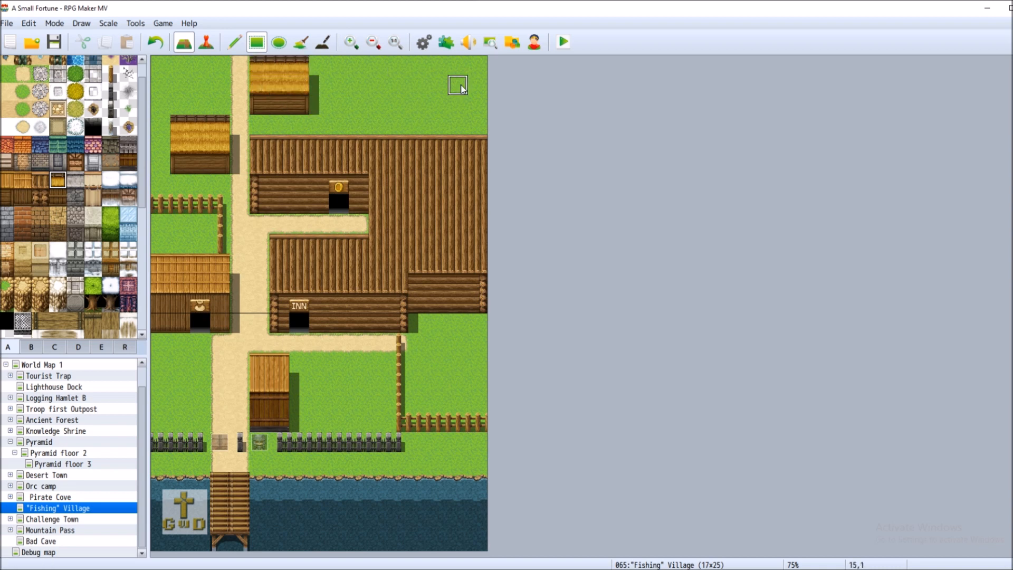
Paint a dark log wall on the upper-right grass topped with a two-row thatched roof
click(7, 198)
drag(358, 104, 418, 110)
click(57, 180)
drag(366, 85, 417, 88)
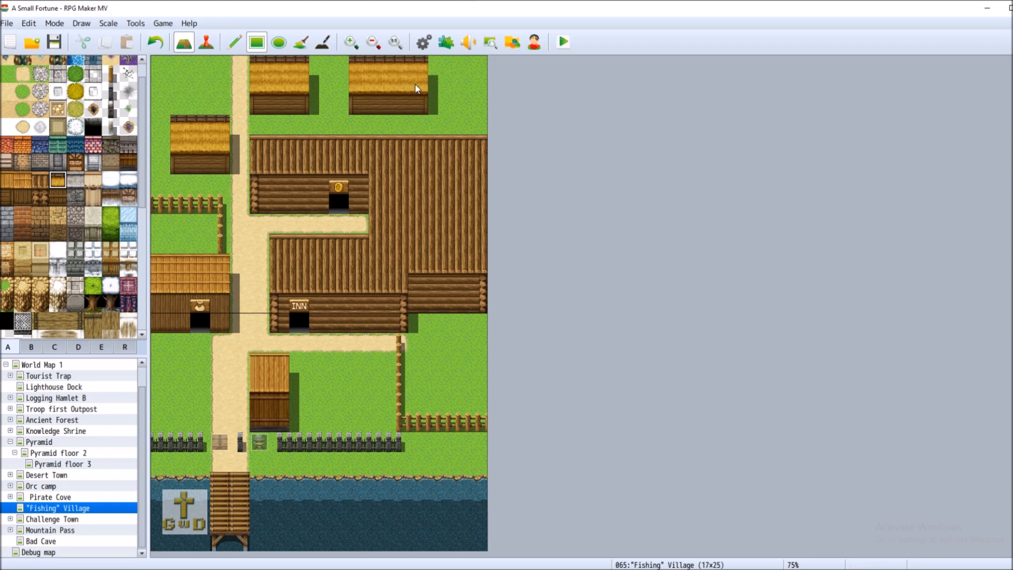
click(154, 42)
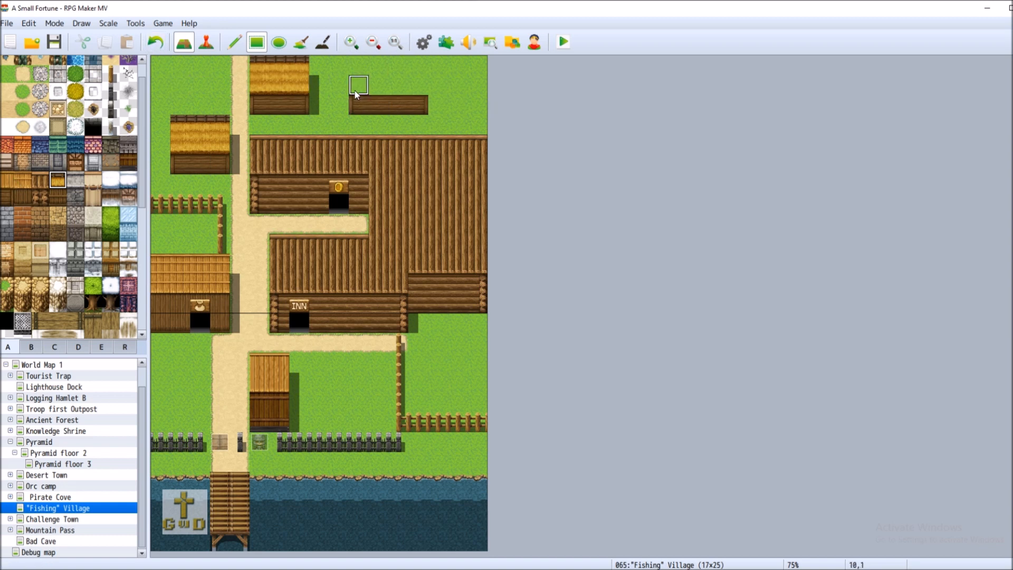
drag(398, 90, 398, 72)
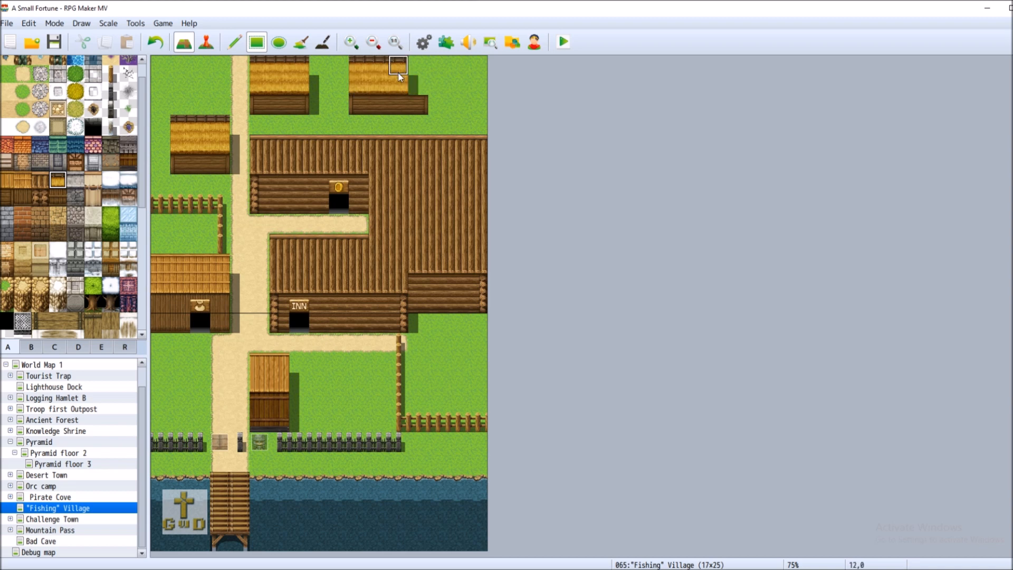
Cover the extra wall tile with grass and undo a stray dark wooden strip
click(6, 74)
click(418, 104)
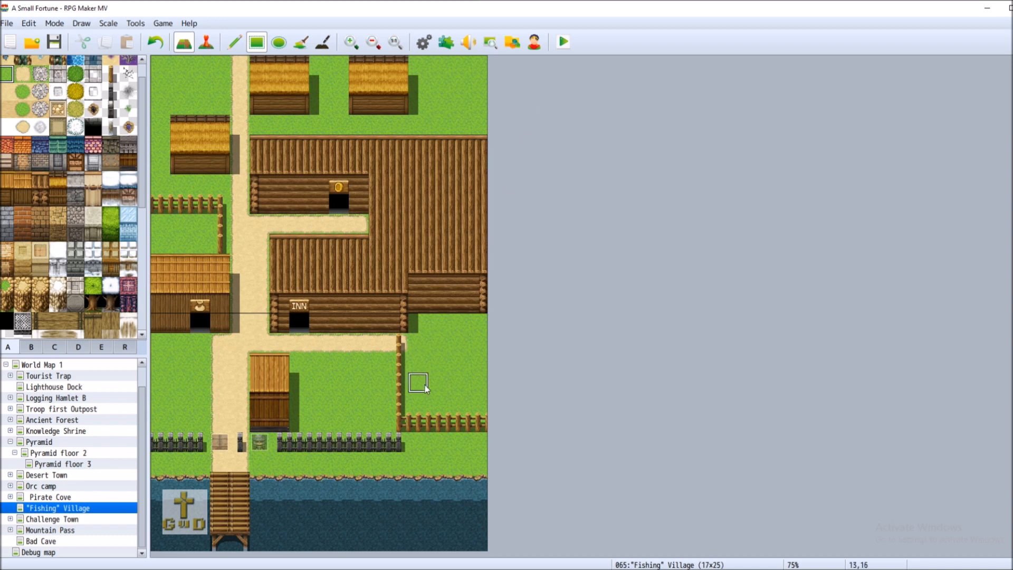
click(6, 197)
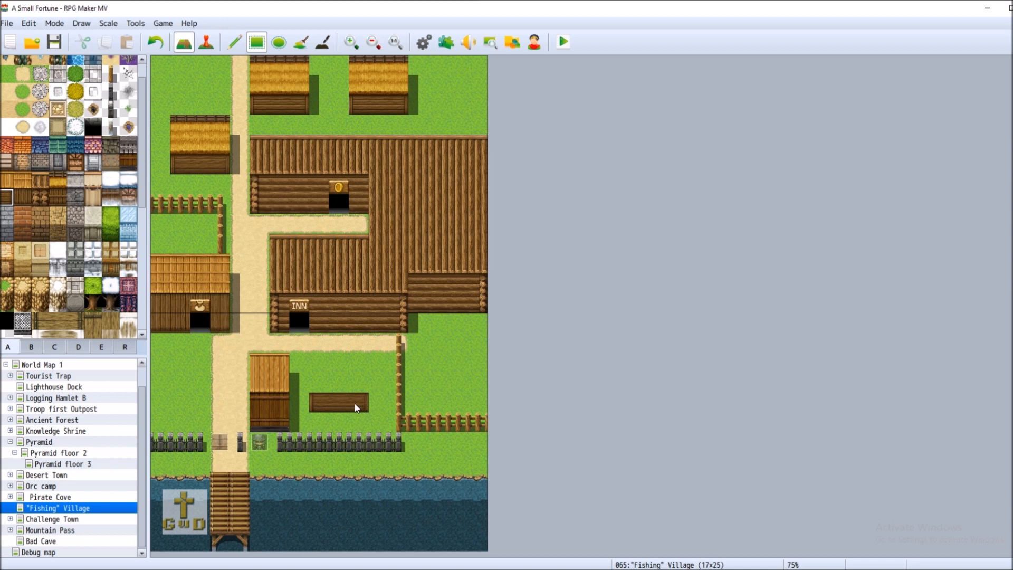
click(155, 43)
click(57, 180)
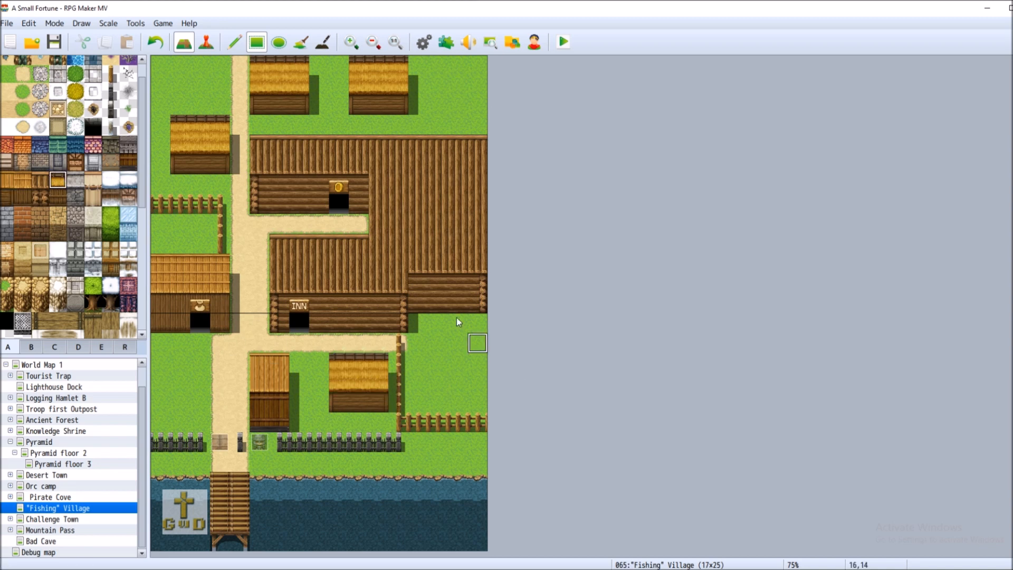
Save the project with Ctrl+S
key(ctrl+s)
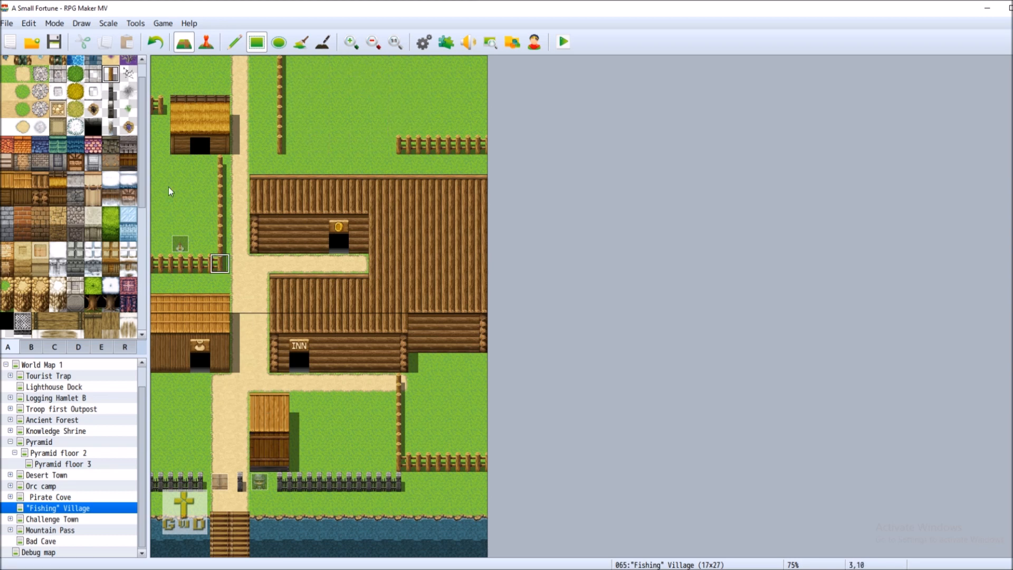
Replace a trial thatched house with a log-wall strip along the map's top edge
click(129, 162)
mouse_move(299, 132)
mouse_down()
mouse_move(300, 144)
mouse_move(377, 151)
mouse_up()
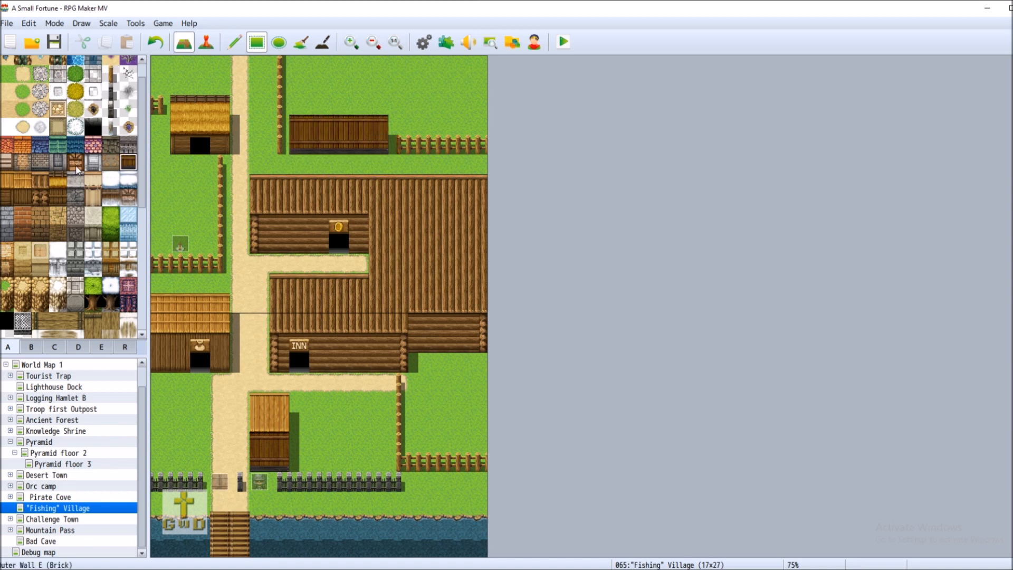
click(58, 178)
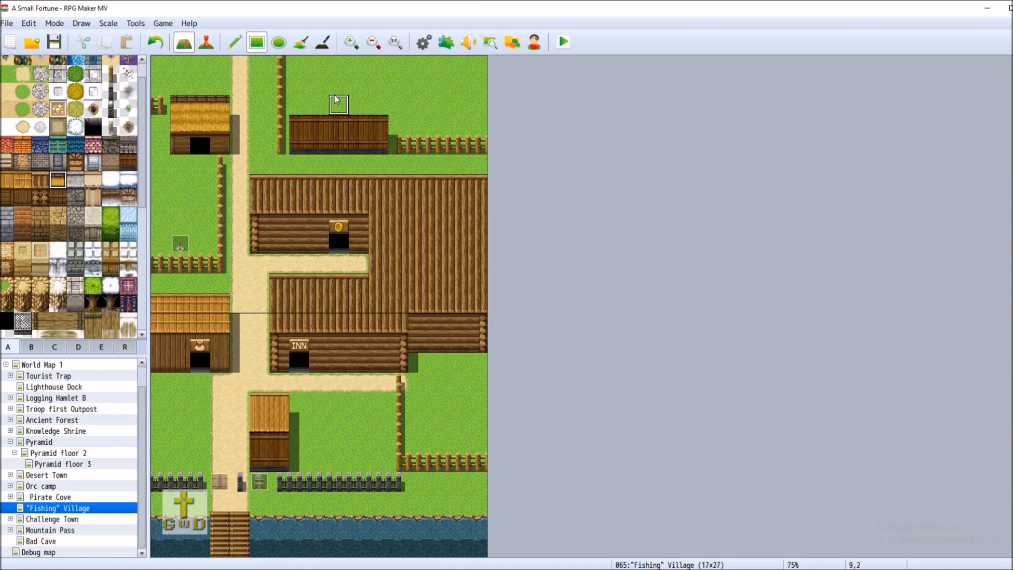
mouse_move(303, 87)
mouse_down()
mouse_move(310, 99)
mouse_move(376, 100)
mouse_up()
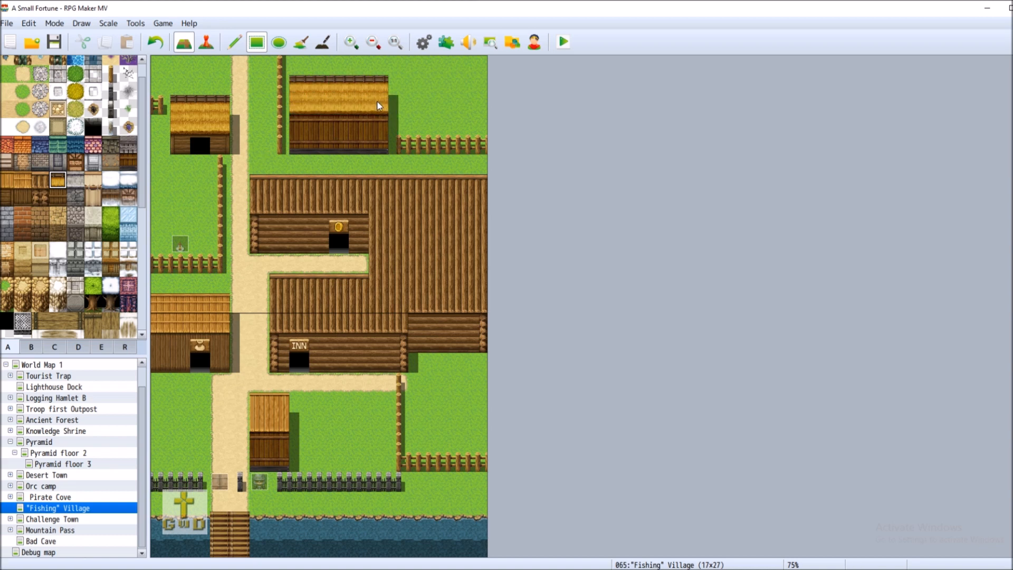
drag(294, 63, 373, 68)
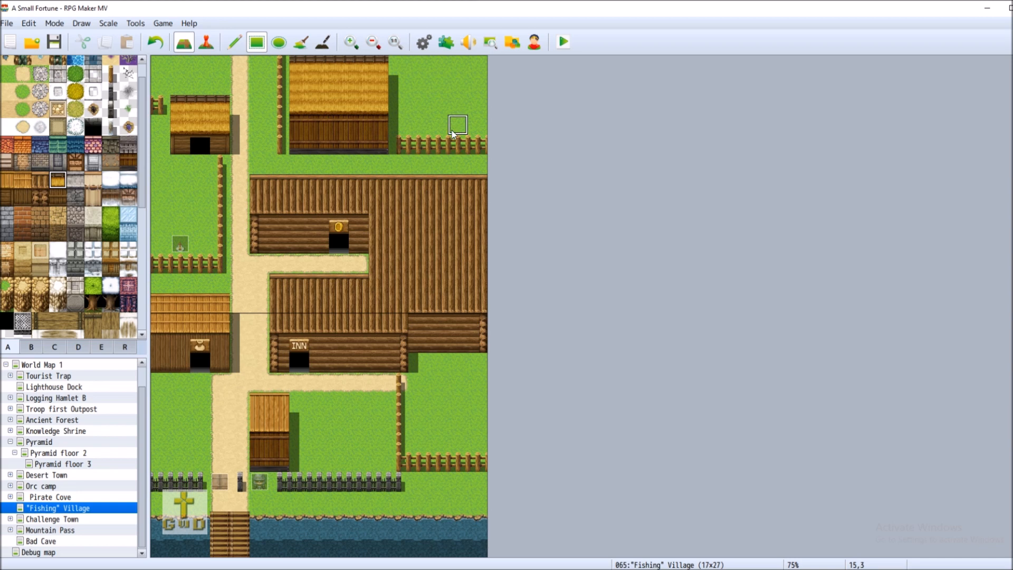
click(154, 42)
click(154, 42)
click(154, 41)
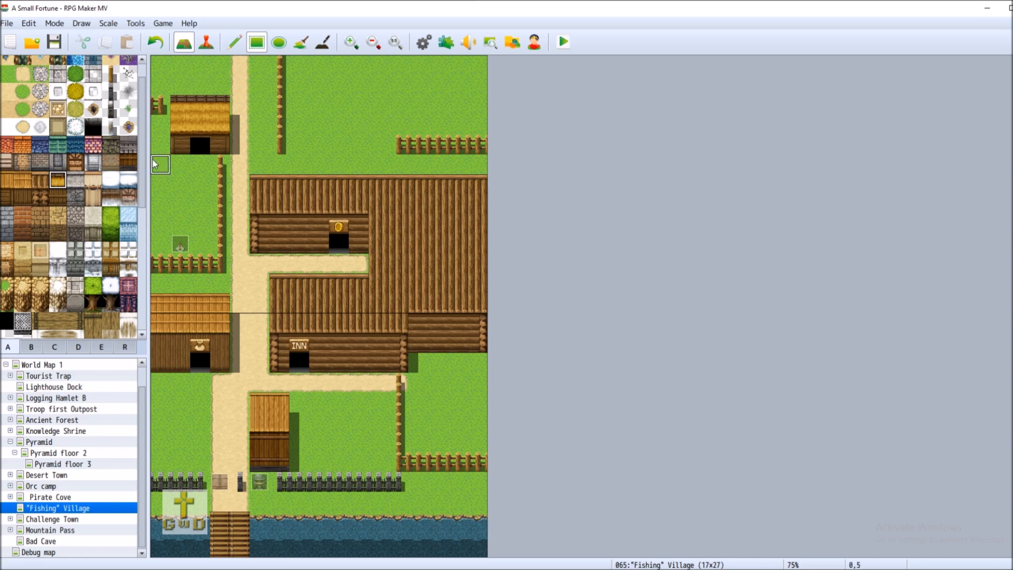
click(128, 162)
drag(299, 65, 317, 65)
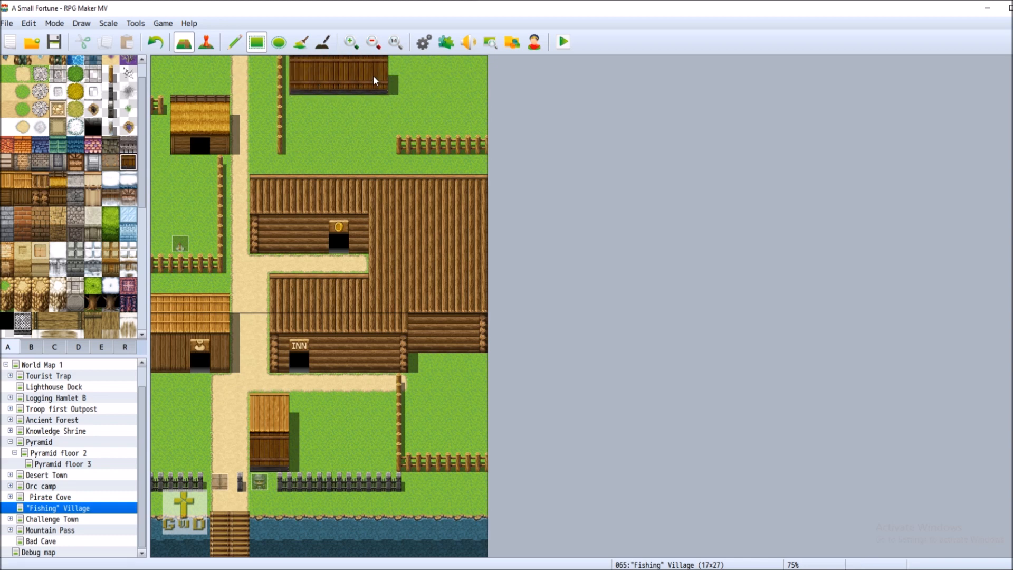
Add two black doorway tiles from tileset B to the top log building
click(31, 346)
click(75, 205)
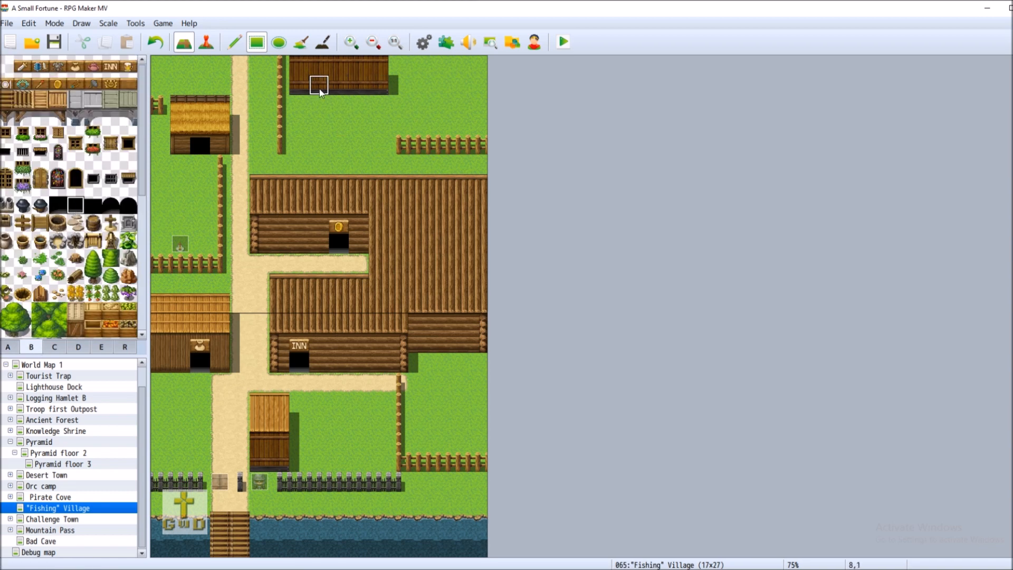
click(93, 205)
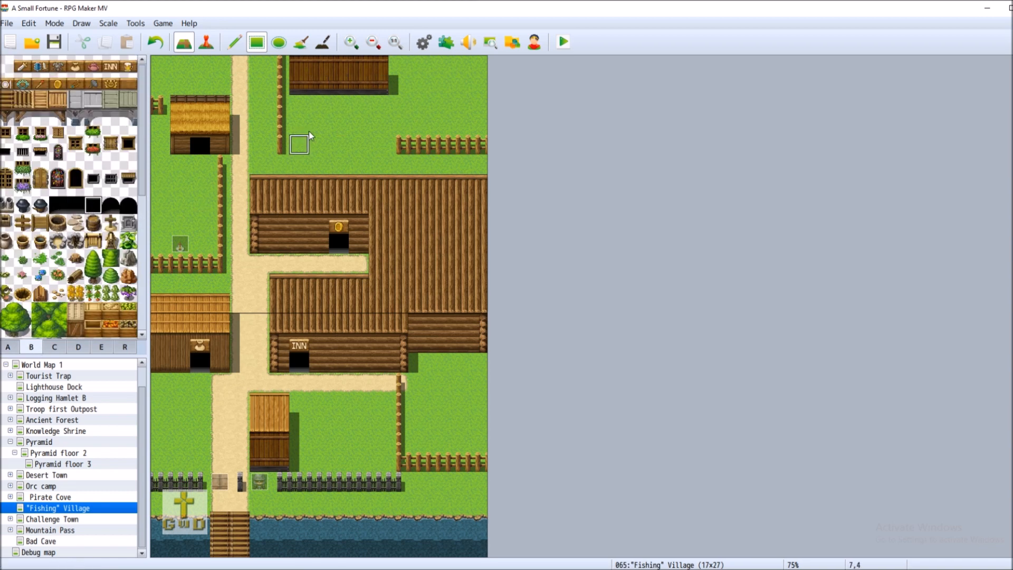
click(319, 86)
click(359, 86)
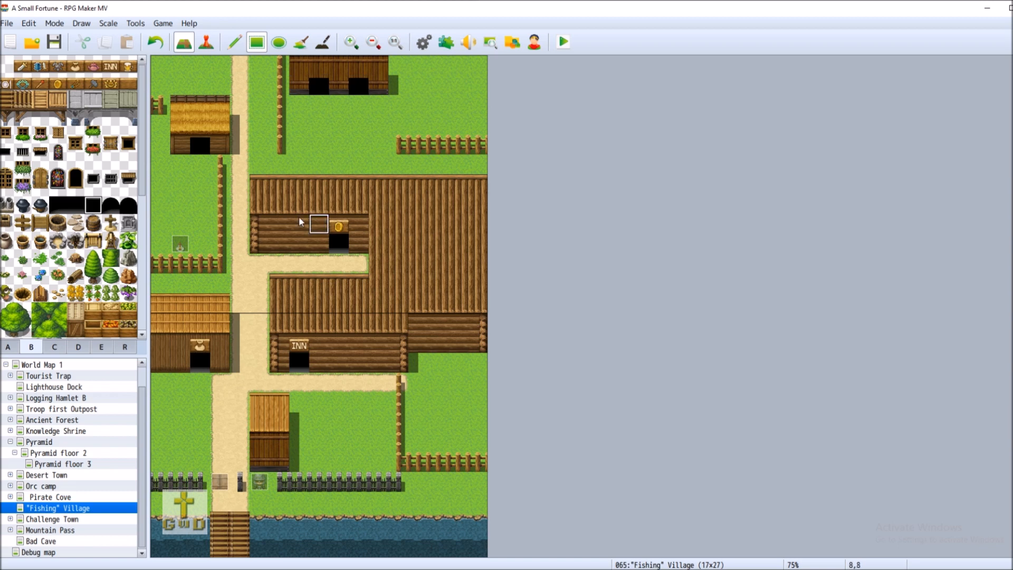
Extend the wooden fence left to the vertical post, save, and switch to Event mode
click(8, 347)
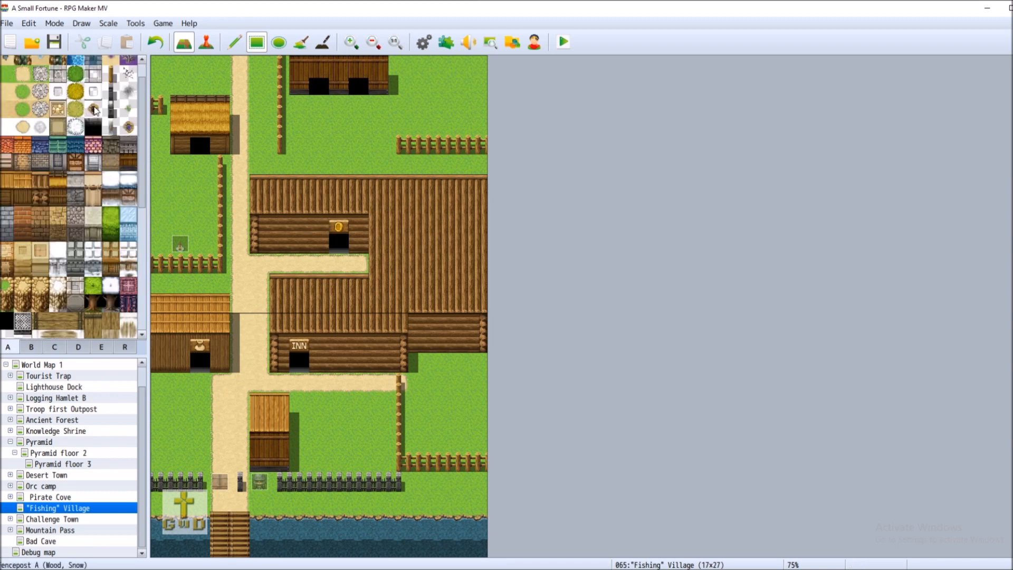
click(111, 74)
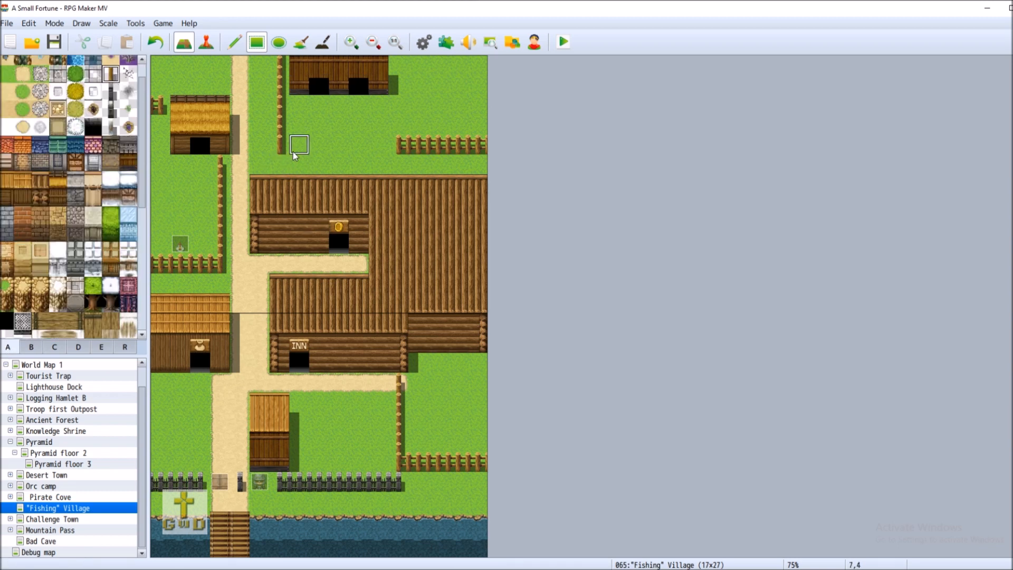
drag(295, 153, 392, 150)
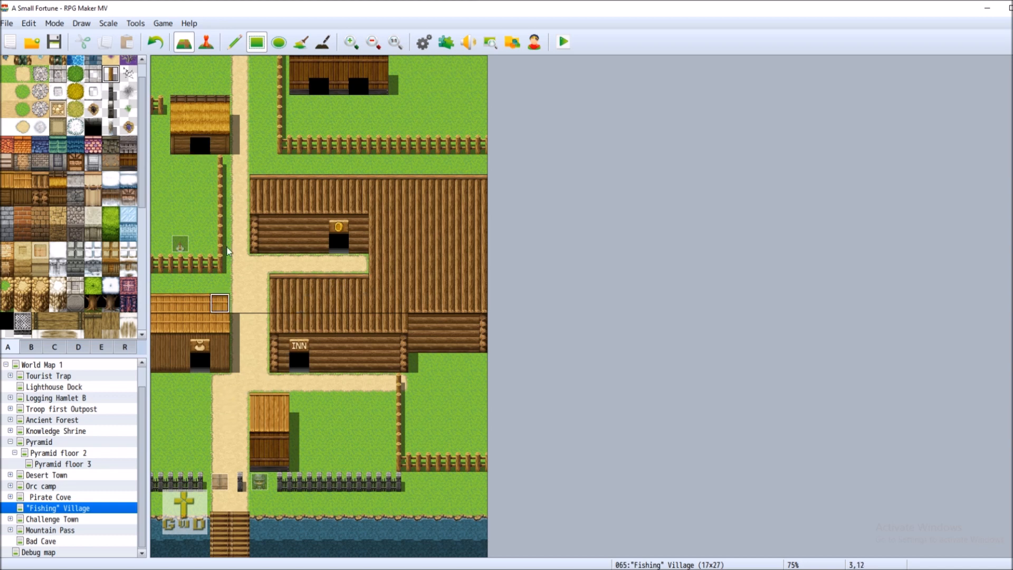
click(54, 42)
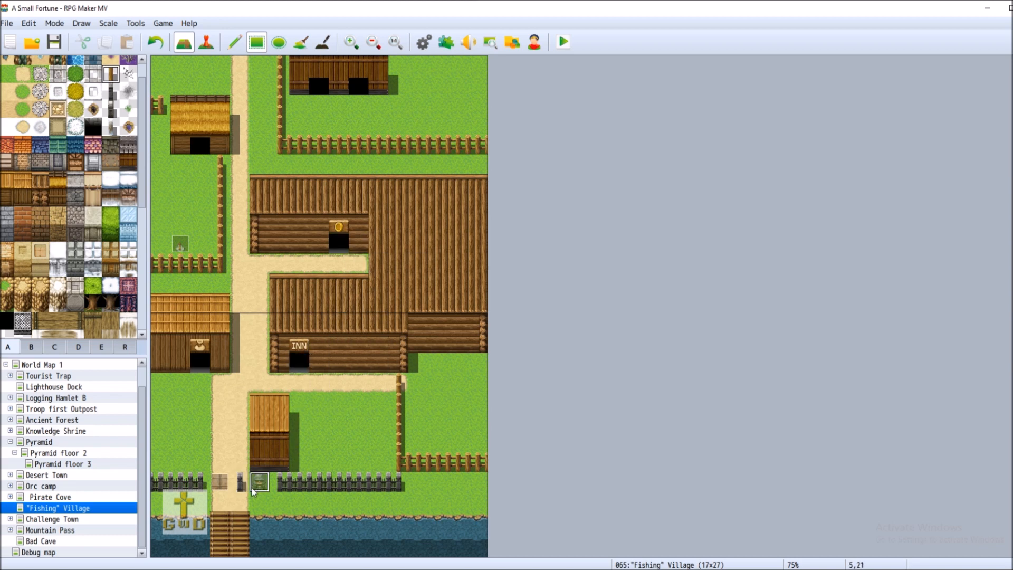
click(205, 43)
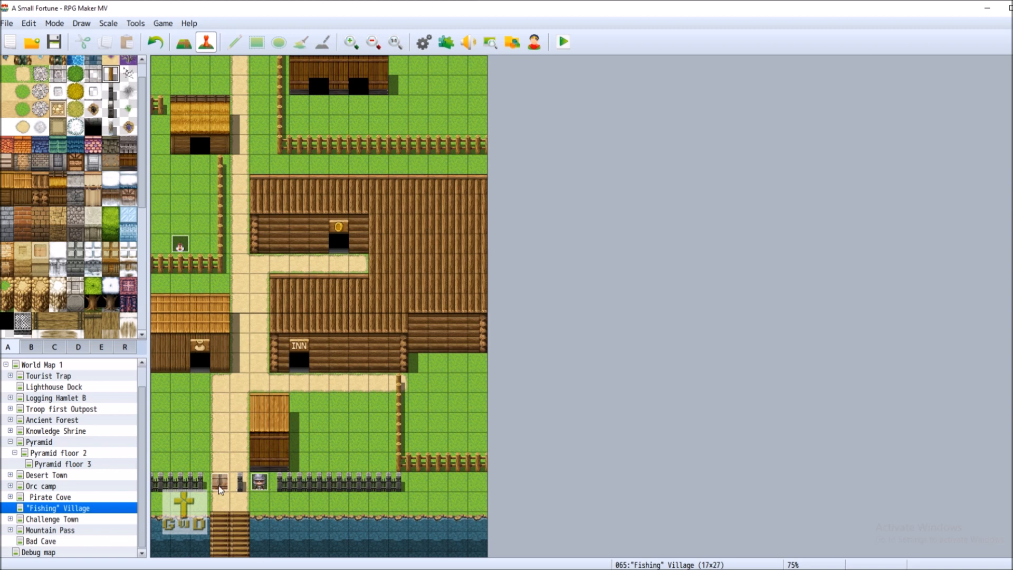
Begin adding a Control Switches command after the Gate Guard's dialogue, then cancel out
right_click(259, 482)
click(326, 446)
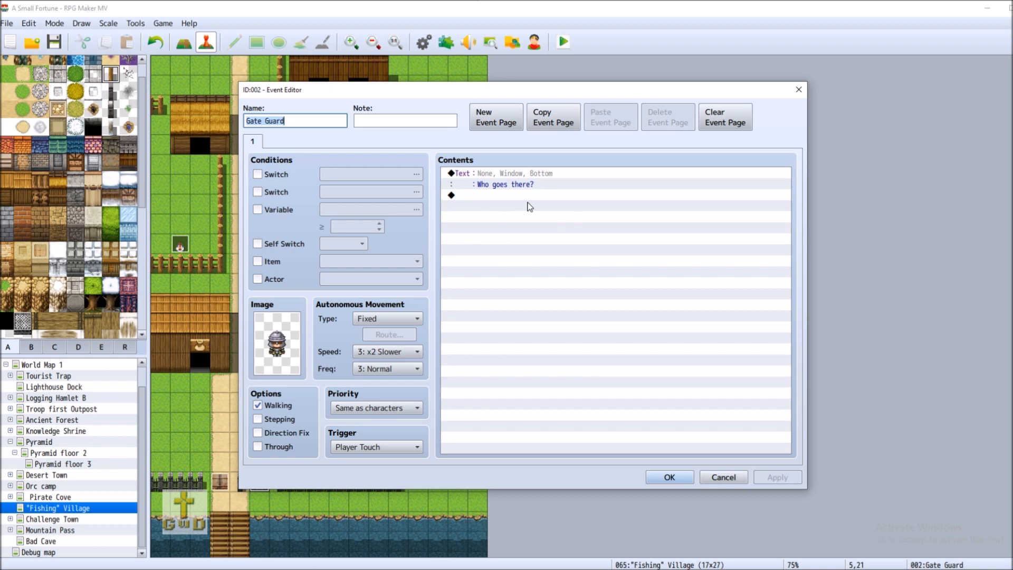
double_click(467, 197)
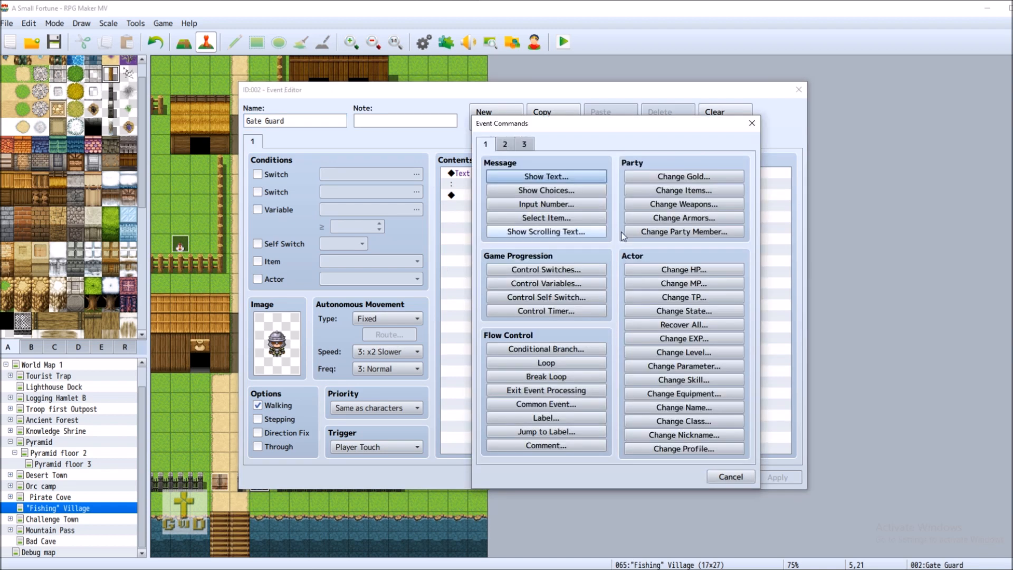
click(568, 271)
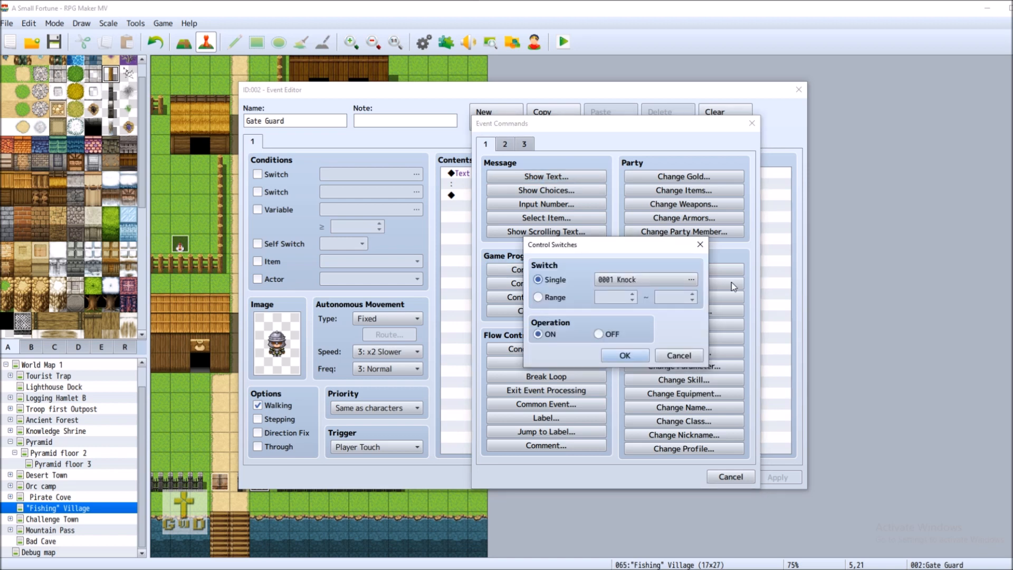
click(679, 355)
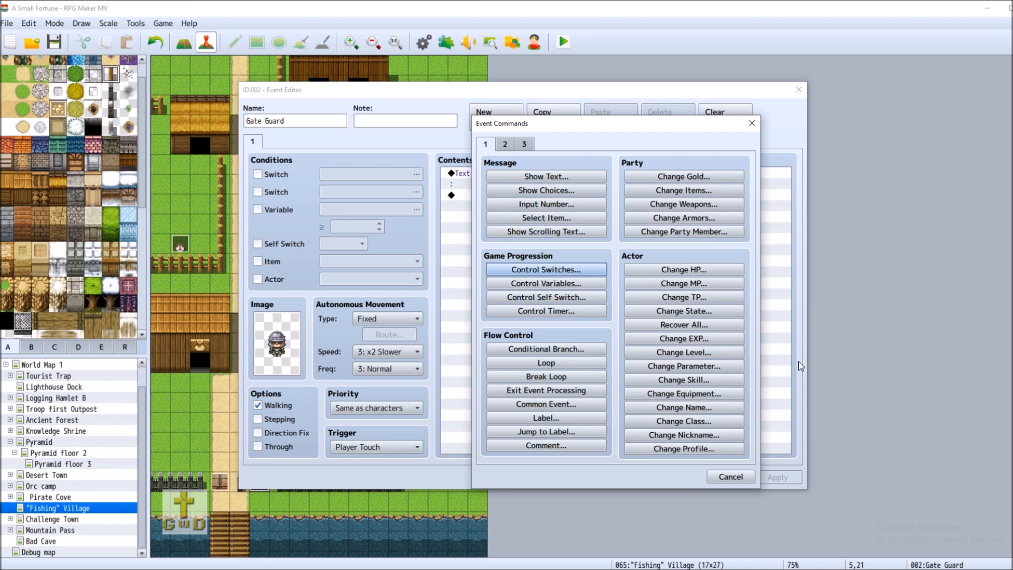
key(Escape)
key(Escape)
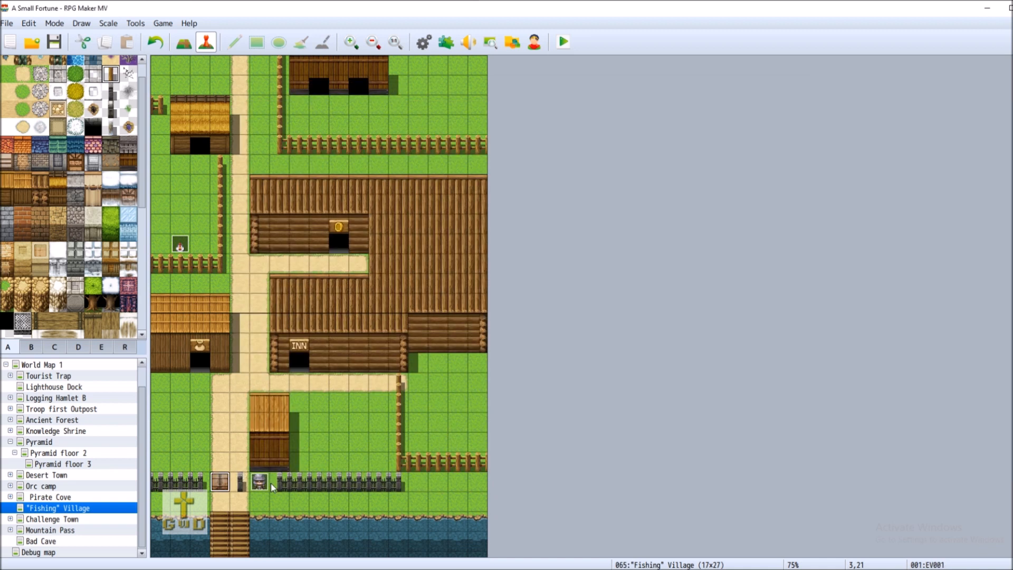
Review the door event's second page, then reopen and confirm the Gate Guard event
right_click(224, 486)
click(251, 445)
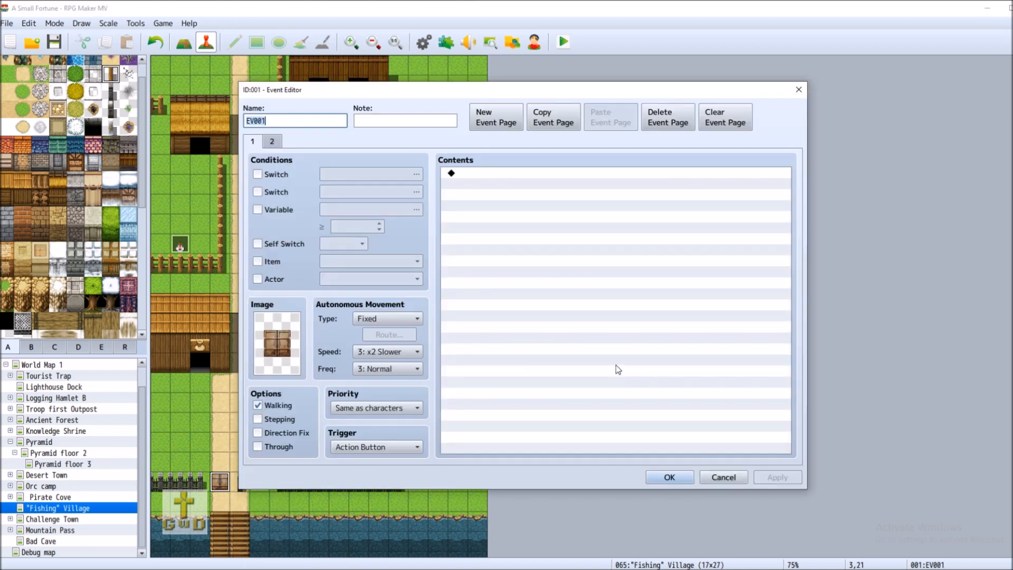
click(268, 142)
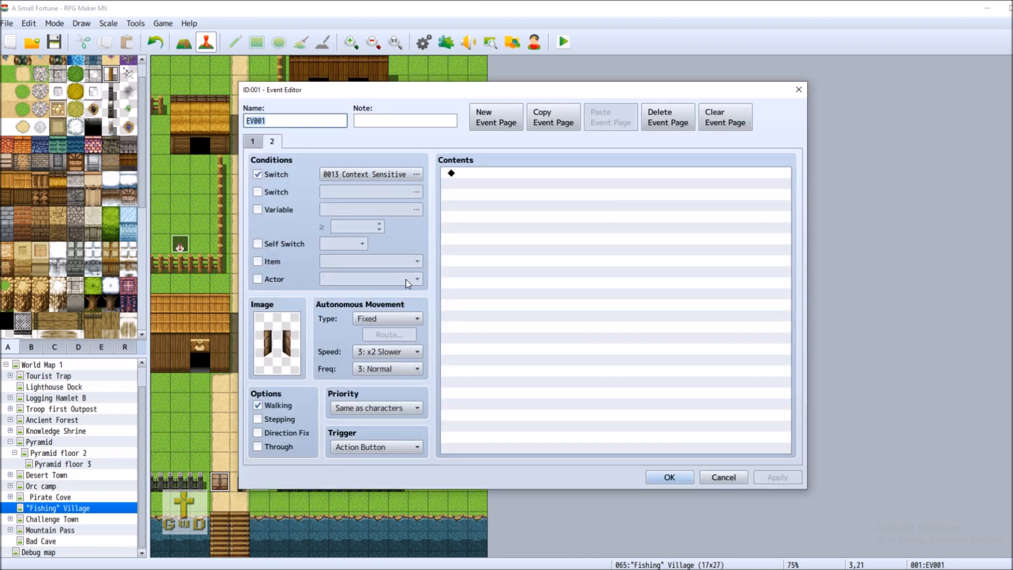
click(669, 477)
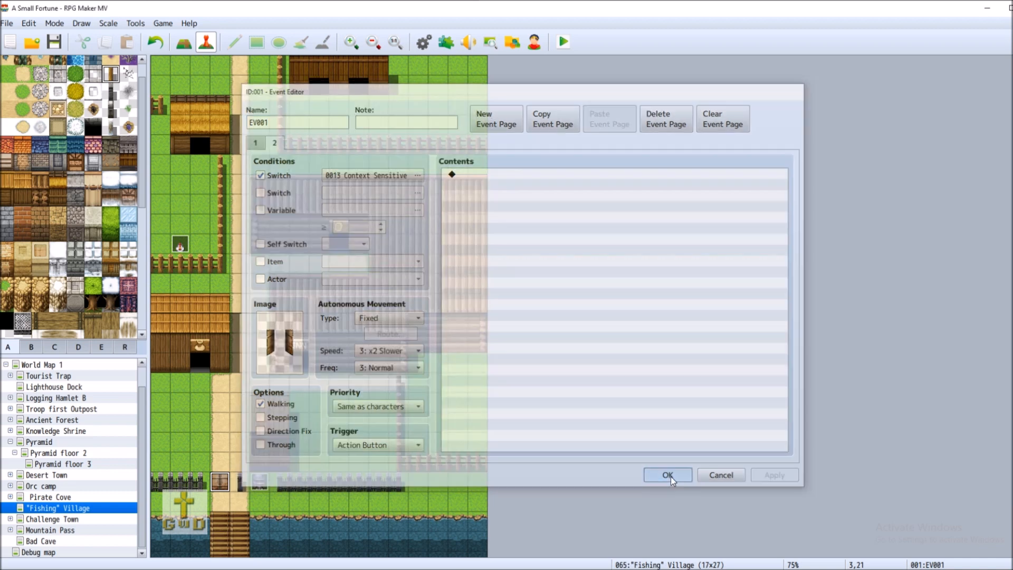
right_click(260, 485)
click(270, 446)
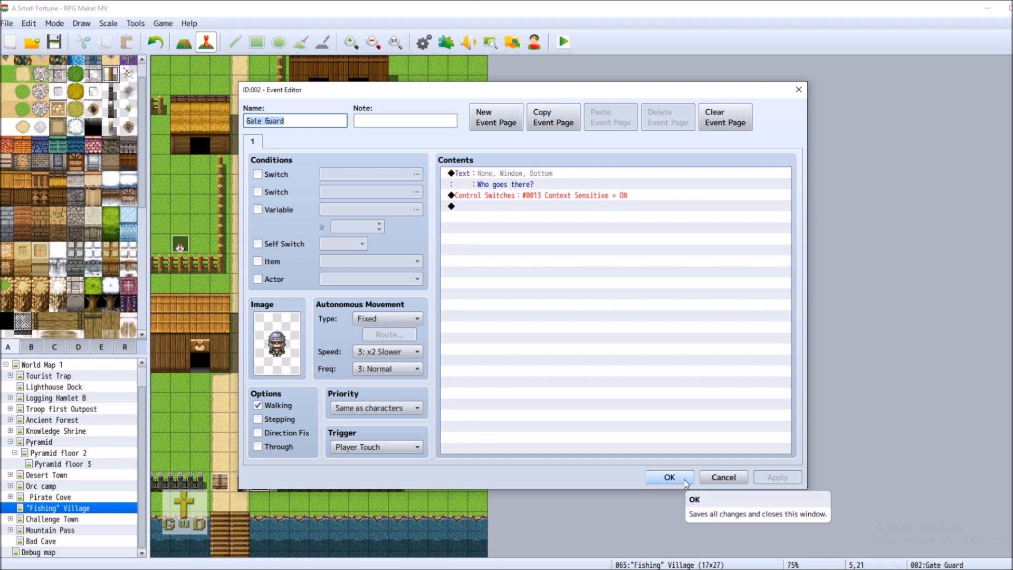
click(669, 477)
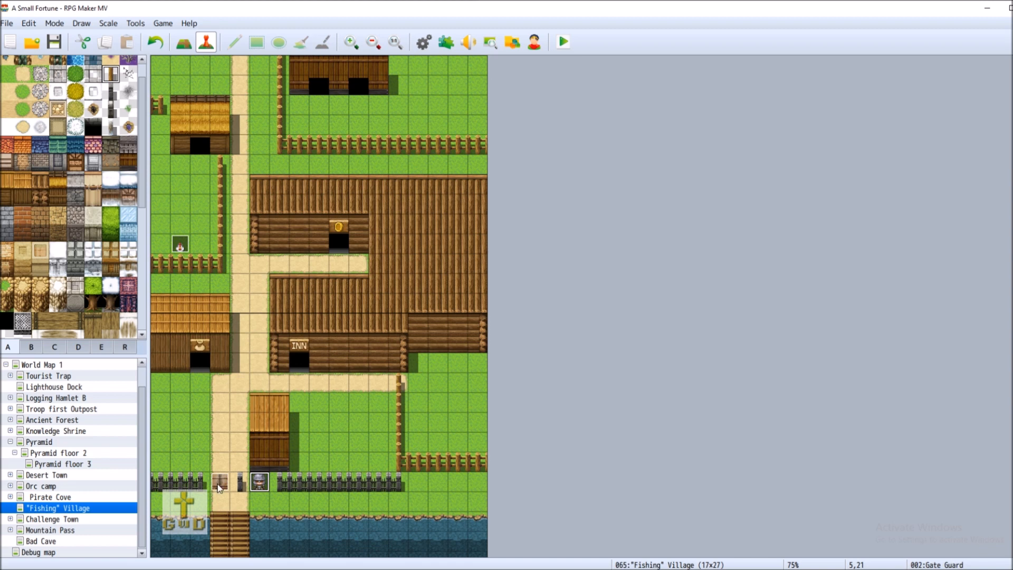
Dismiss the door event's menu at 3,21 without changes and save the project
click(219, 486)
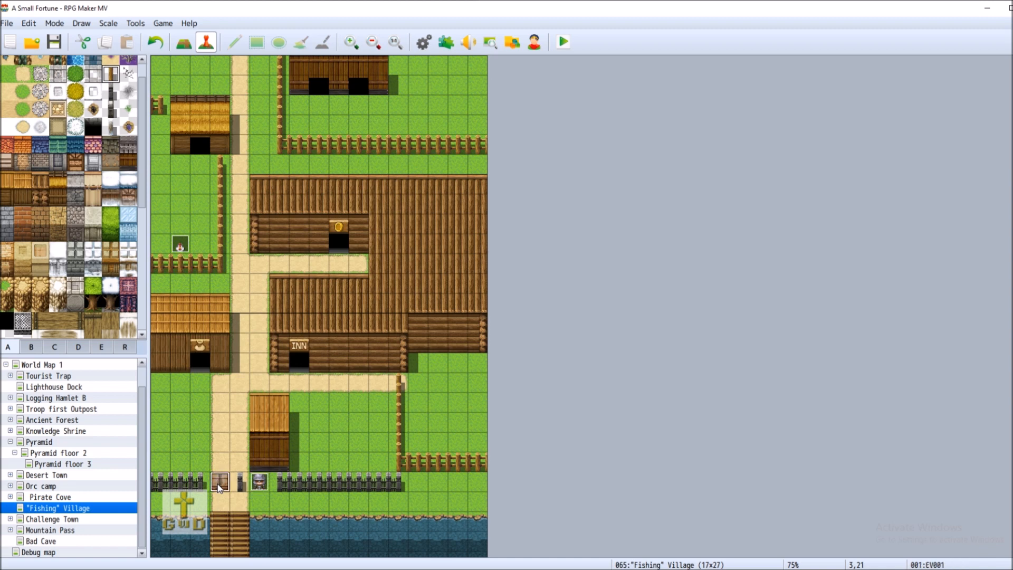
right_click(220, 485)
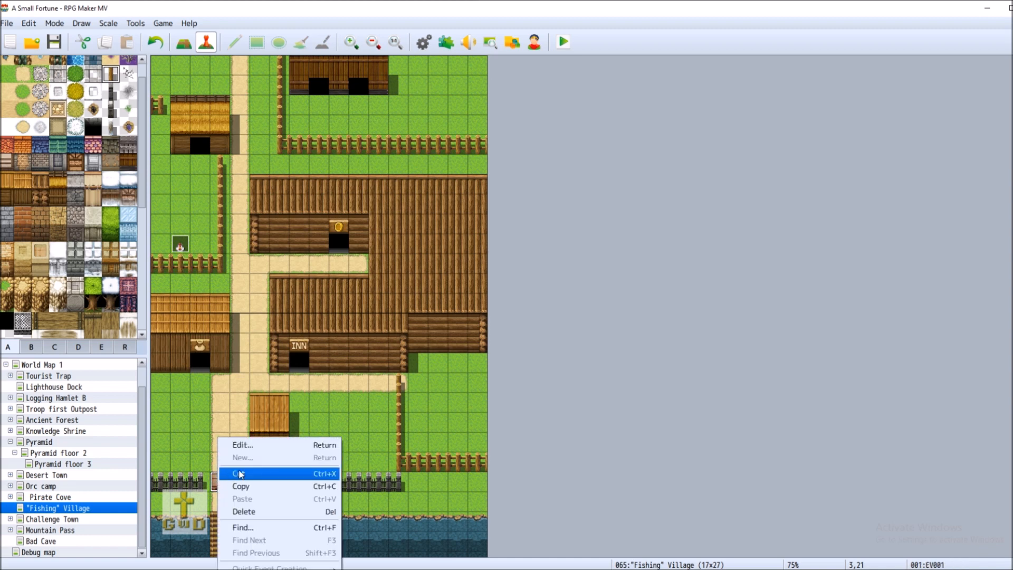
click(263, 111)
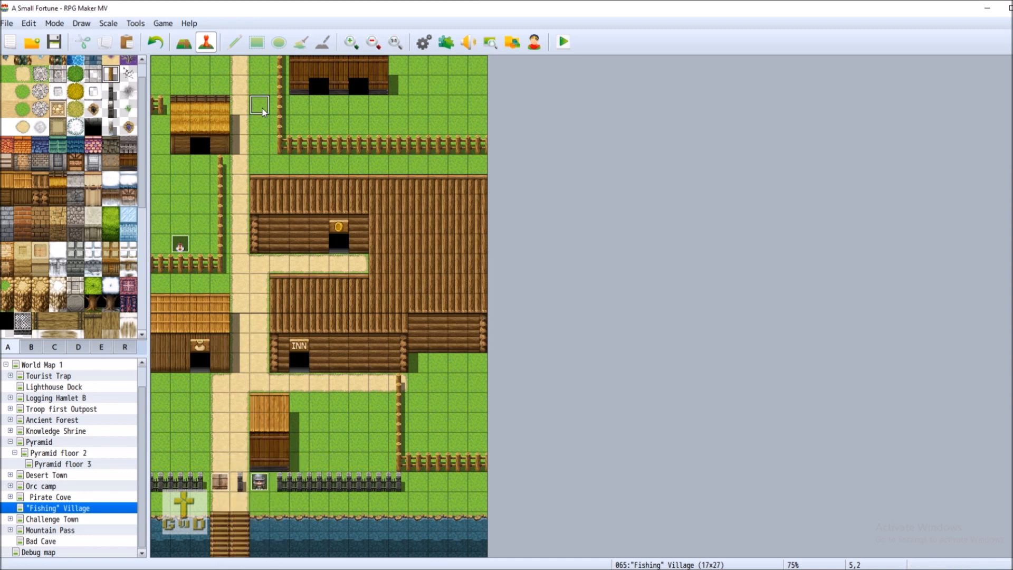
click(54, 42)
Create a shop-doorway event showing a closed door from the !Door1 sheet
right_click(200, 368)
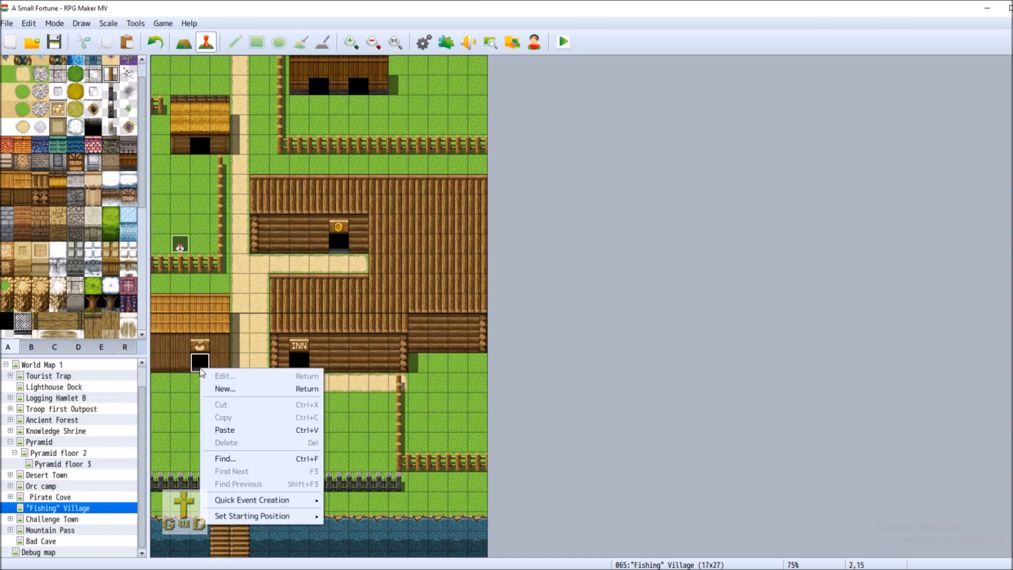
click(242, 389)
double_click(276, 343)
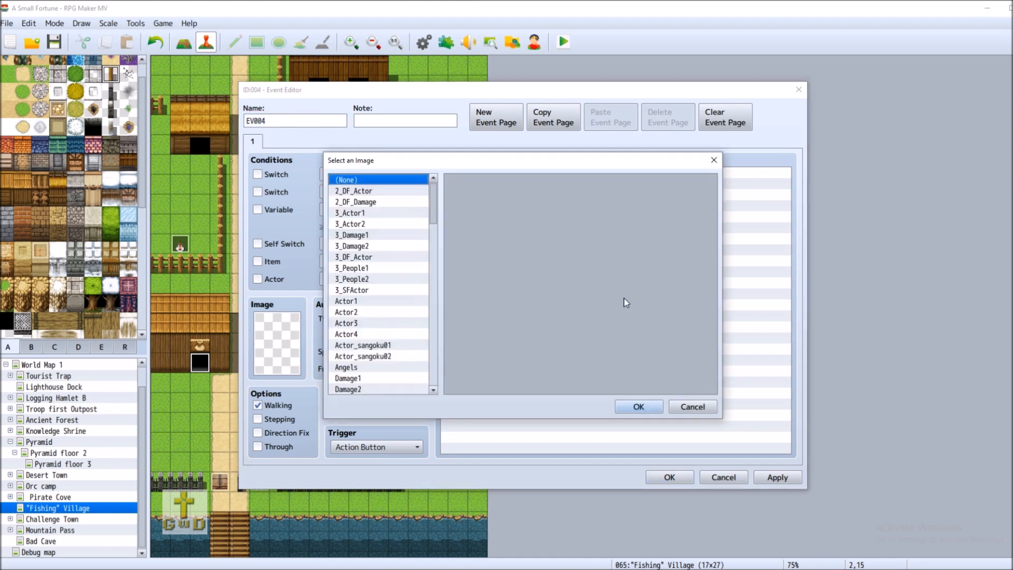
drag(432, 202, 433, 334)
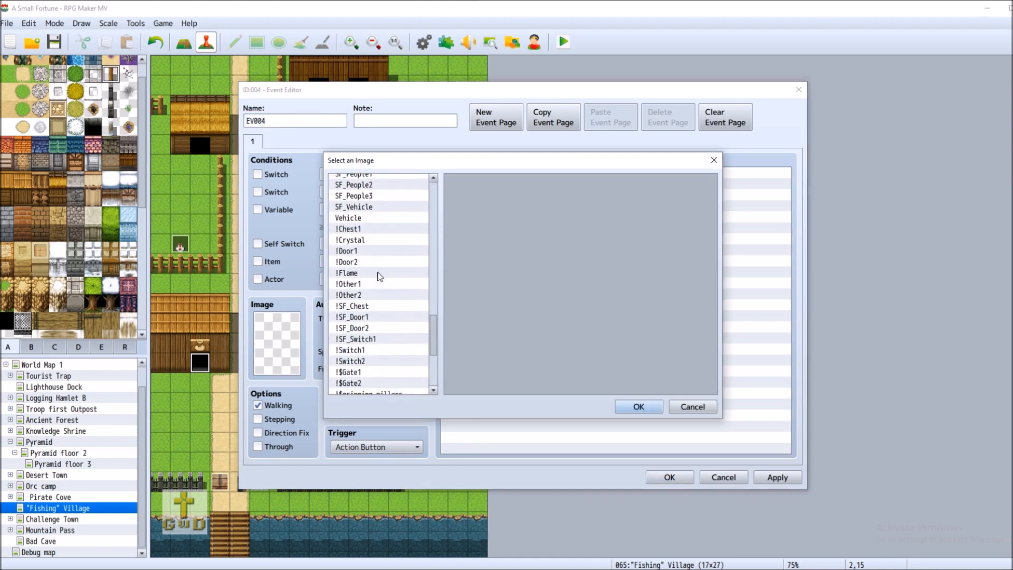
click(372, 252)
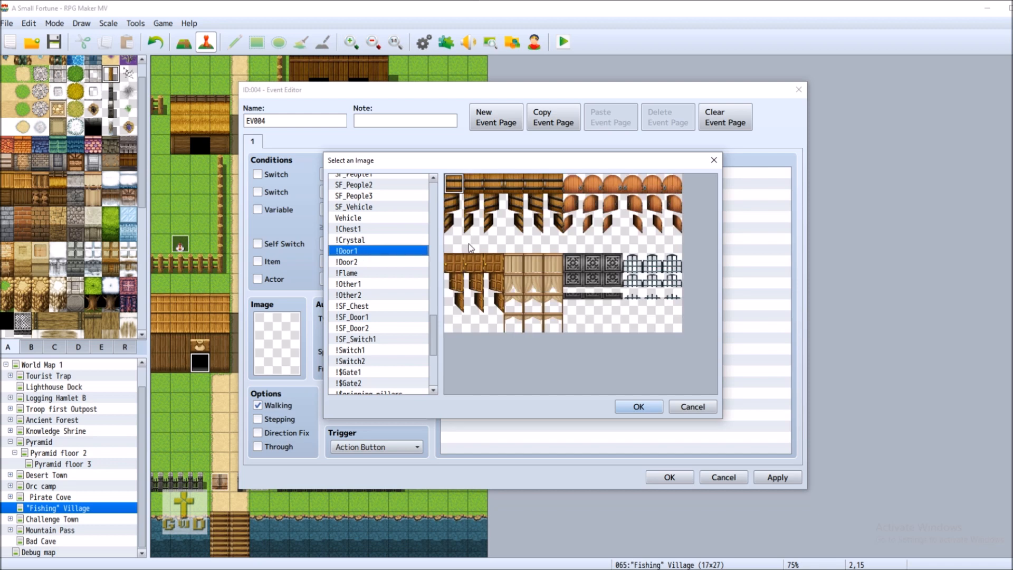
double_click(455, 186)
click(669, 477)
Create an inn-doorway event showing a closed door from !Door1
right_click(300, 360)
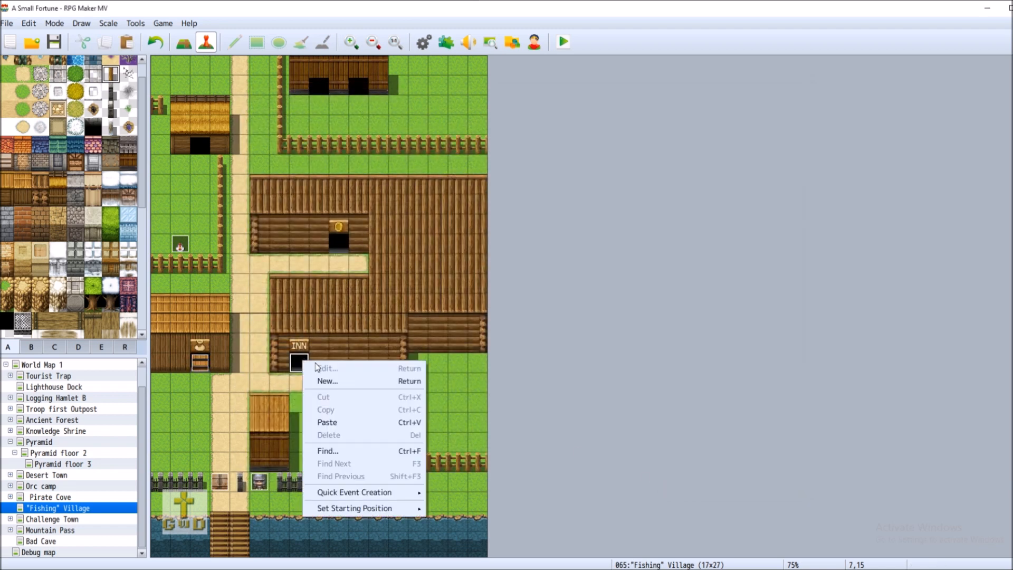
click(359, 385)
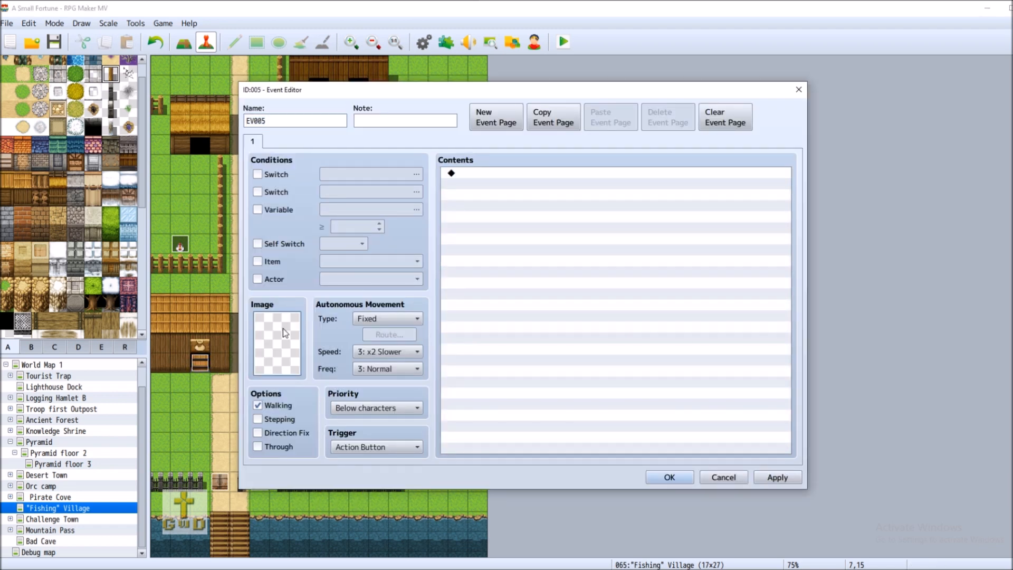
double_click(284, 333)
drag(433, 214, 443, 341)
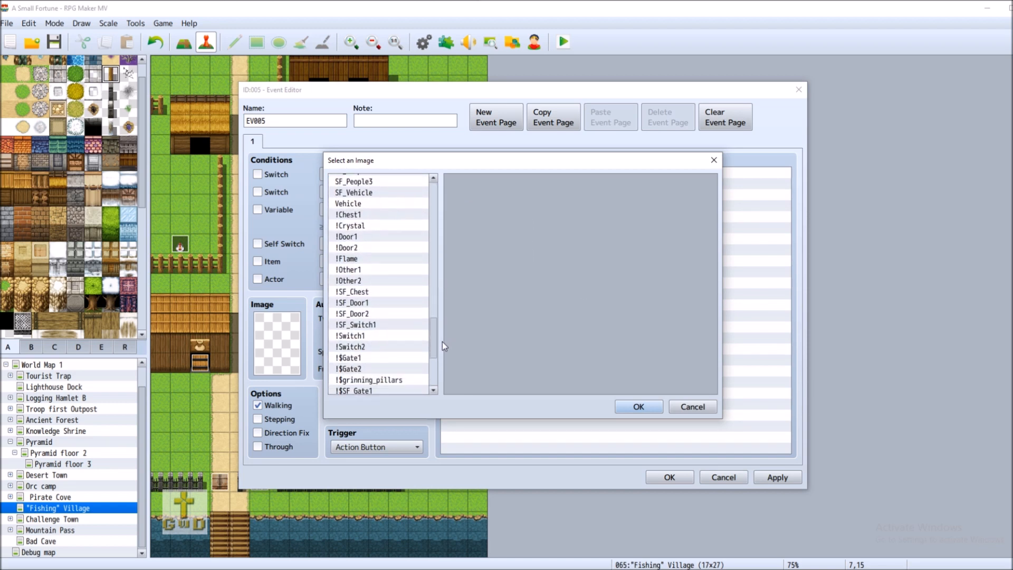
click(359, 237)
double_click(528, 182)
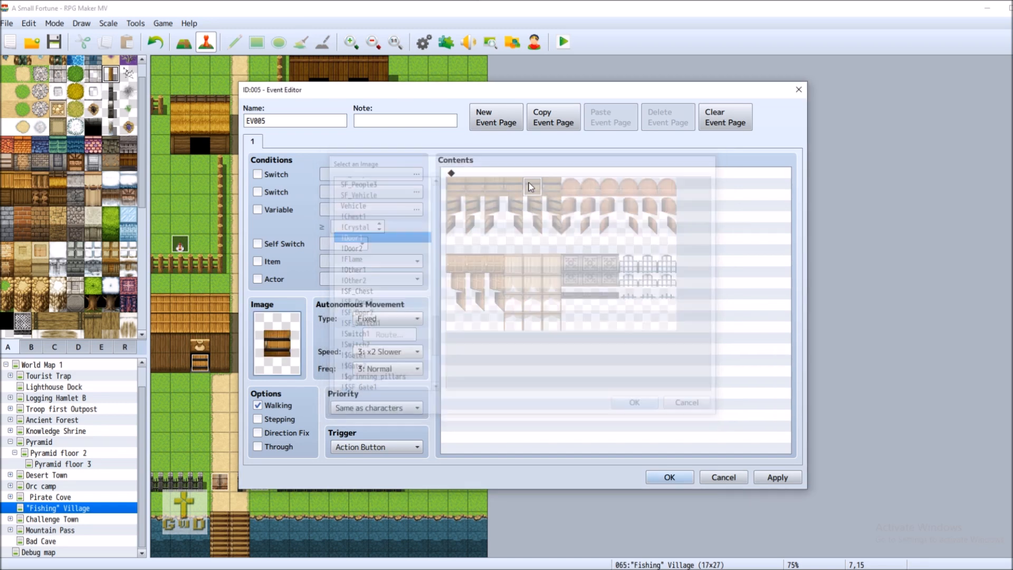
click(669, 477)
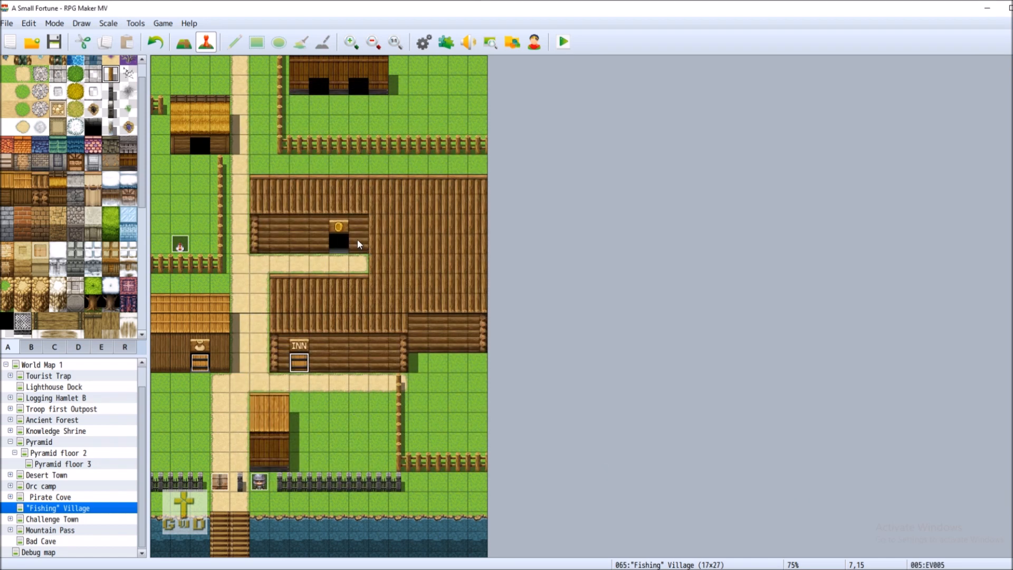
Create an upper-building doorway event showing a closed door from !Door1
right_click(338, 243)
click(355, 264)
double_click(288, 353)
drag(438, 208, 446, 340)
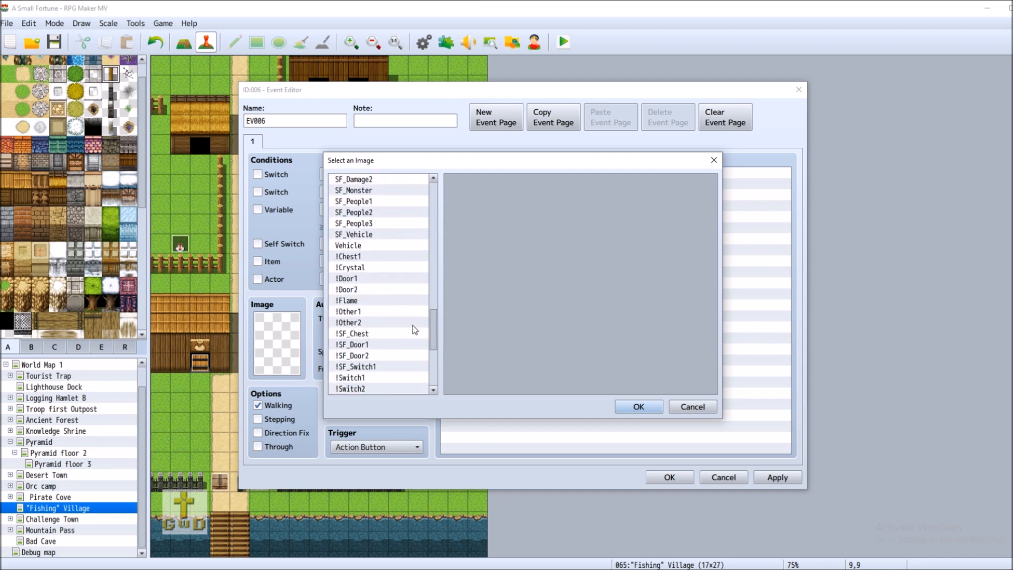
click(382, 279)
double_click(542, 191)
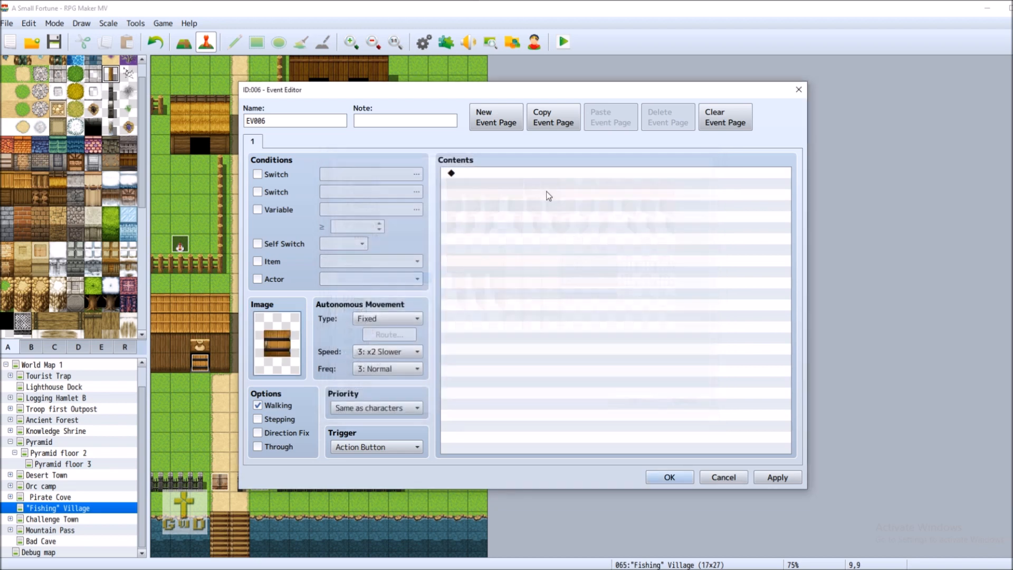
click(669, 477)
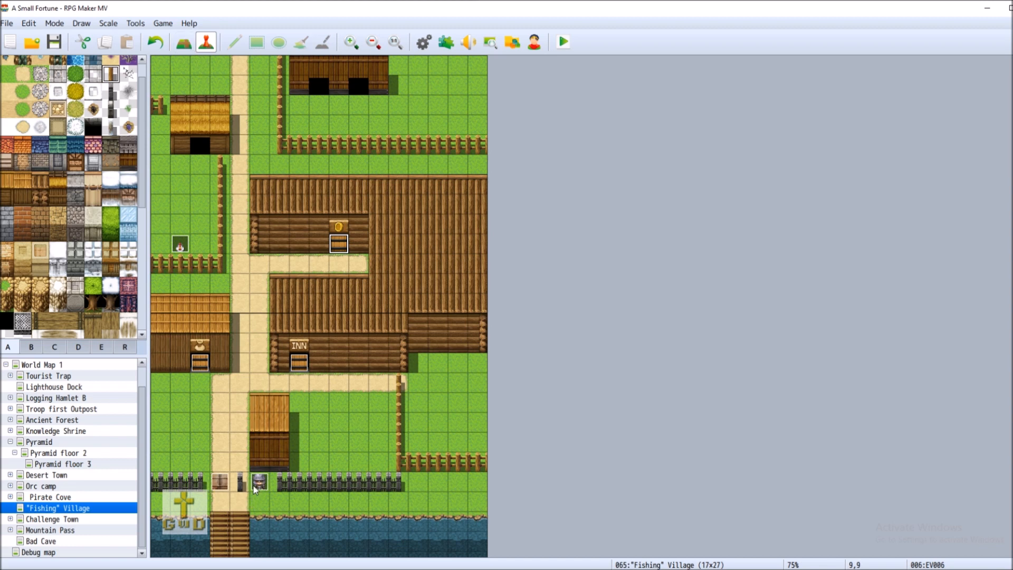
Insert a Gate Guard Show Text above the switch change, with pasted lines ending 'on about?'
right_click(267, 483)
click(279, 445)
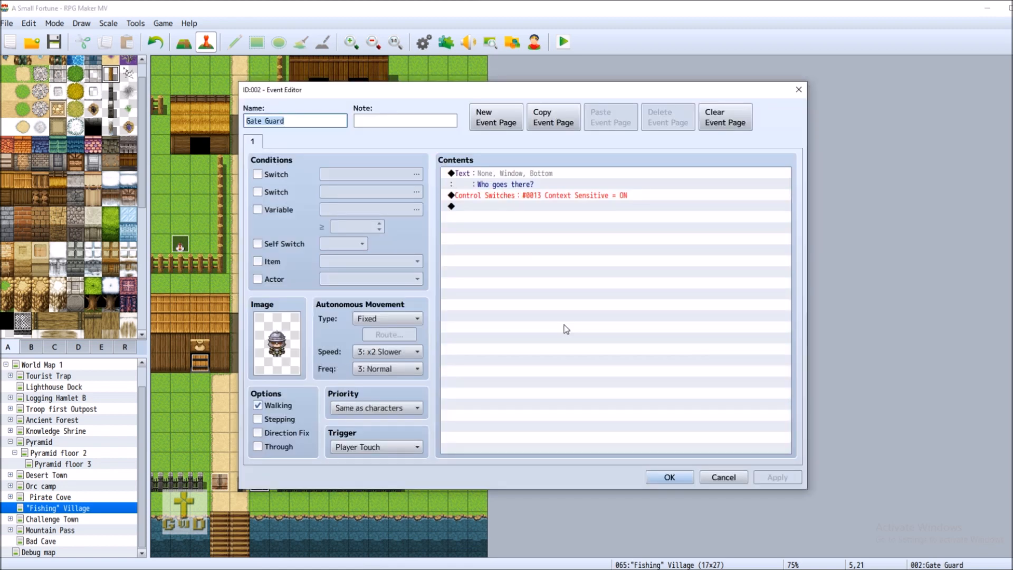
double_click(499, 194)
click(592, 179)
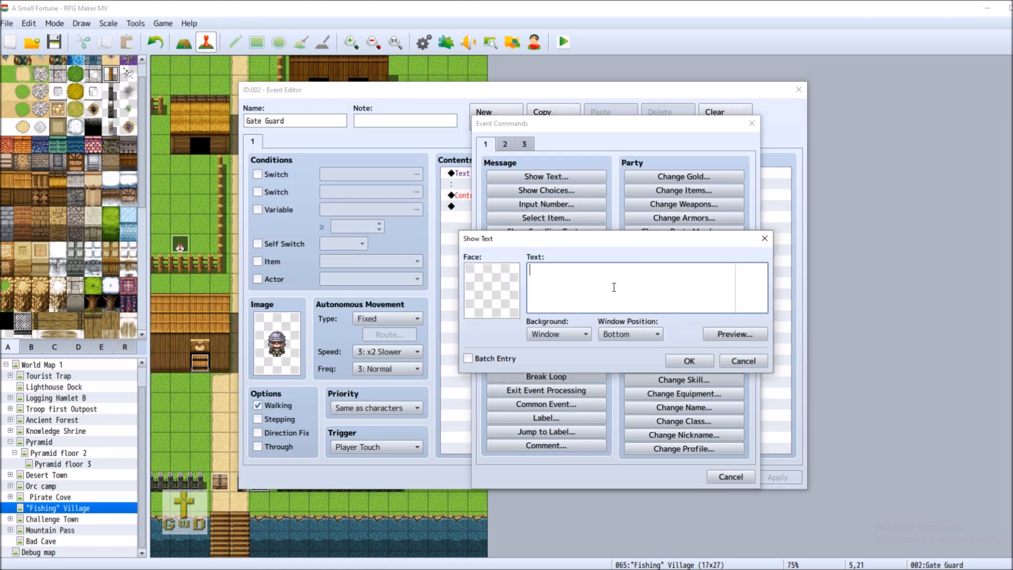
text(Oh hey you guys! Aren't you the blokes the captain has been jabbering)
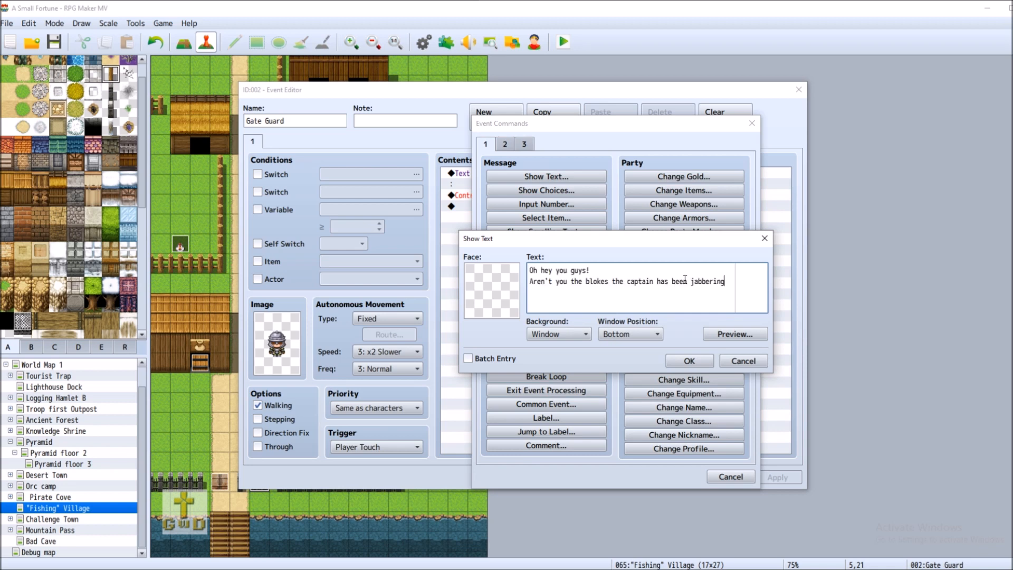
text(on about?)
key(Return)
click(684, 363)
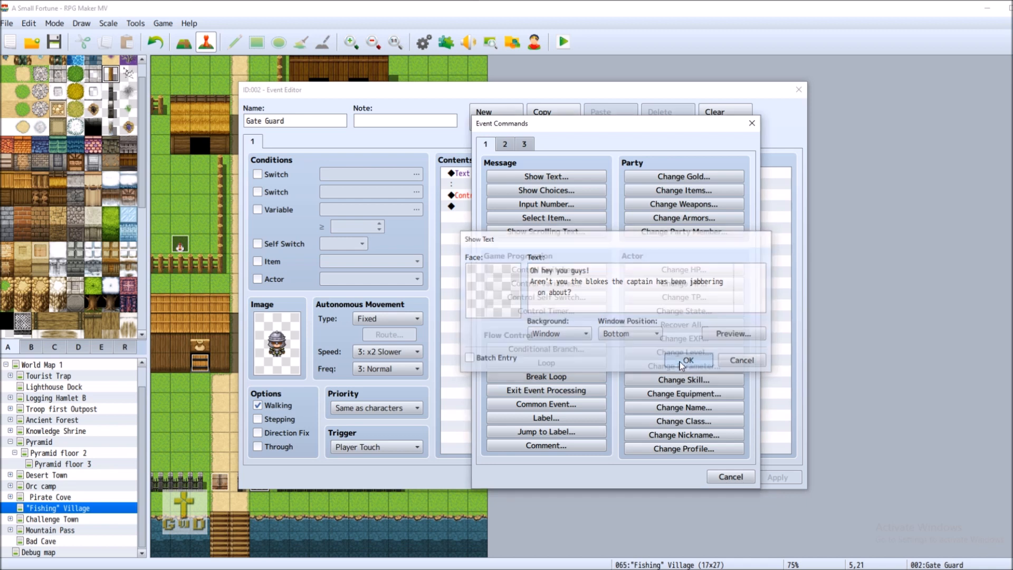
Add a second message 'Hold on while I get the gate for you.', apply, and save
key(Insert)
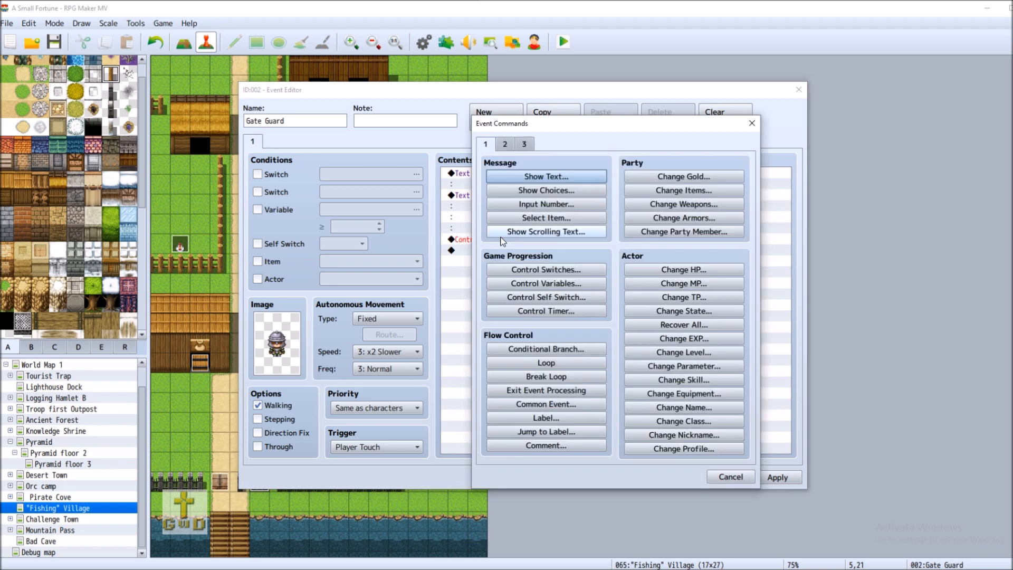
click(576, 178)
text(Hold )
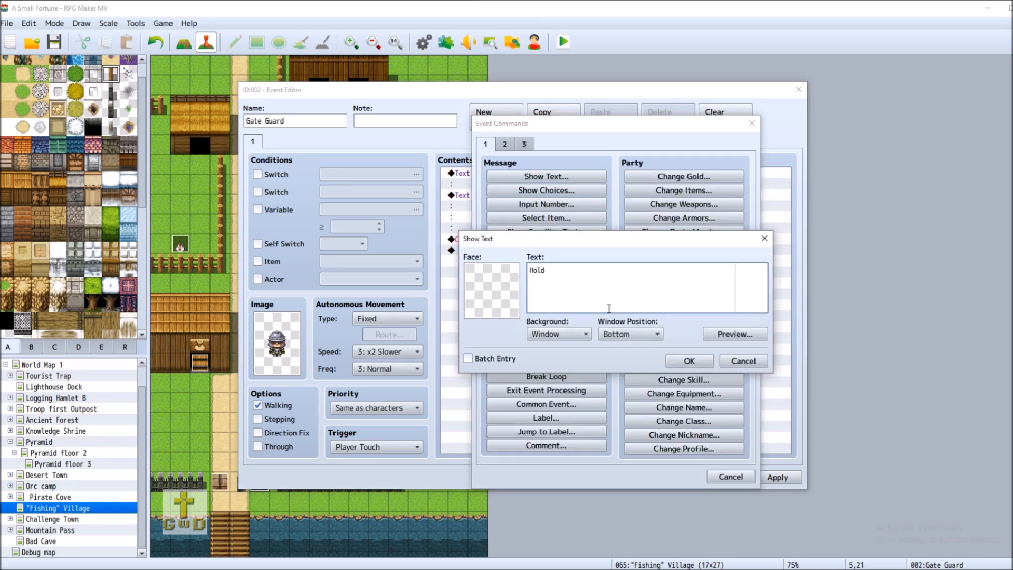
text(on while I get the gate for you.)
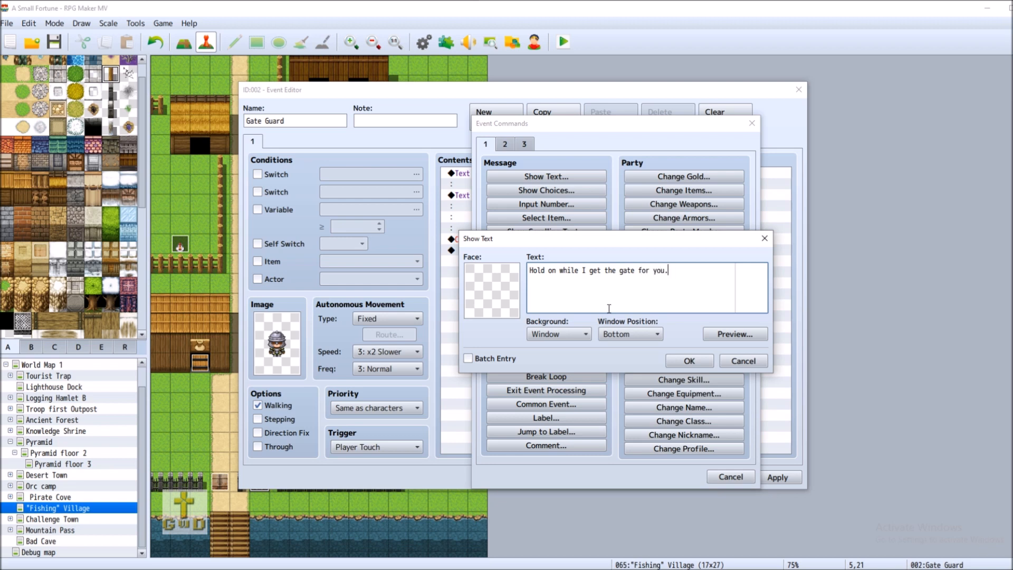
click(686, 361)
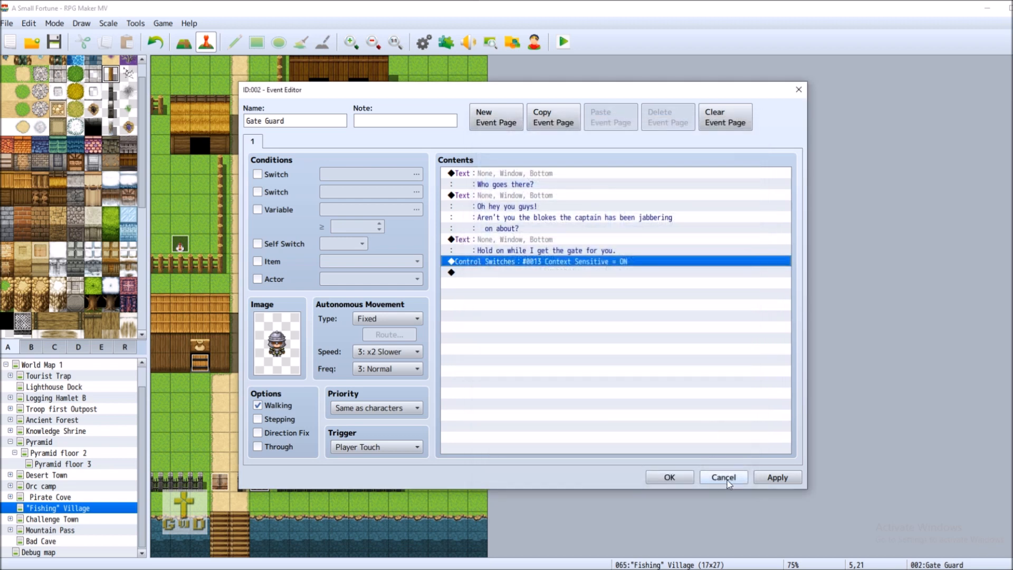
click(787, 477)
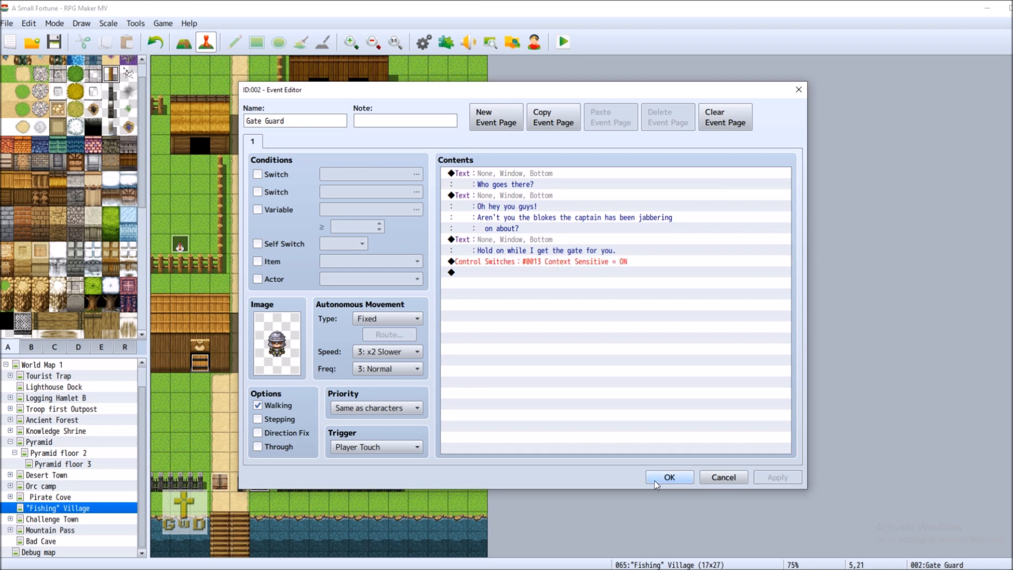
click(660, 478)
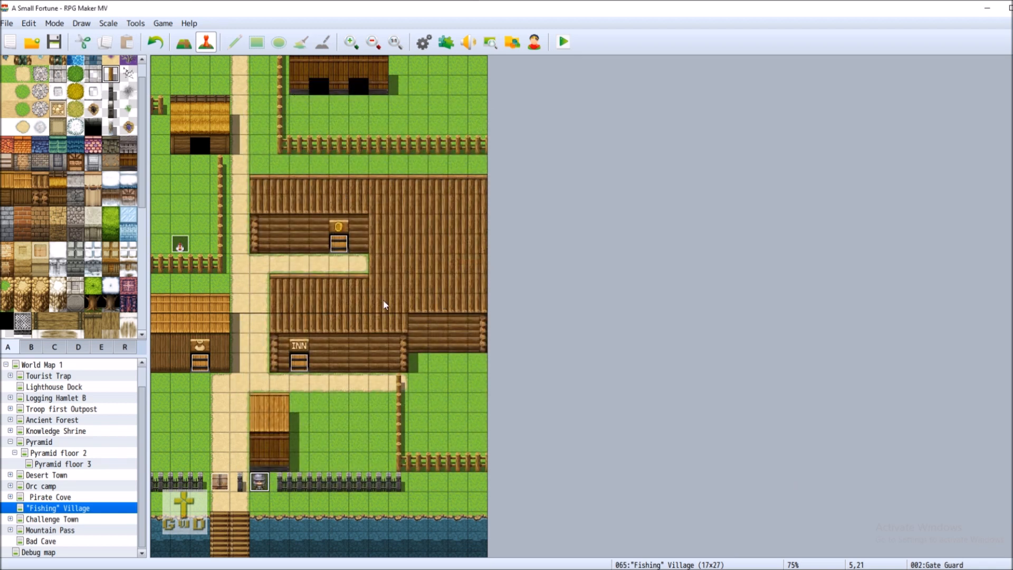
click(60, 39)
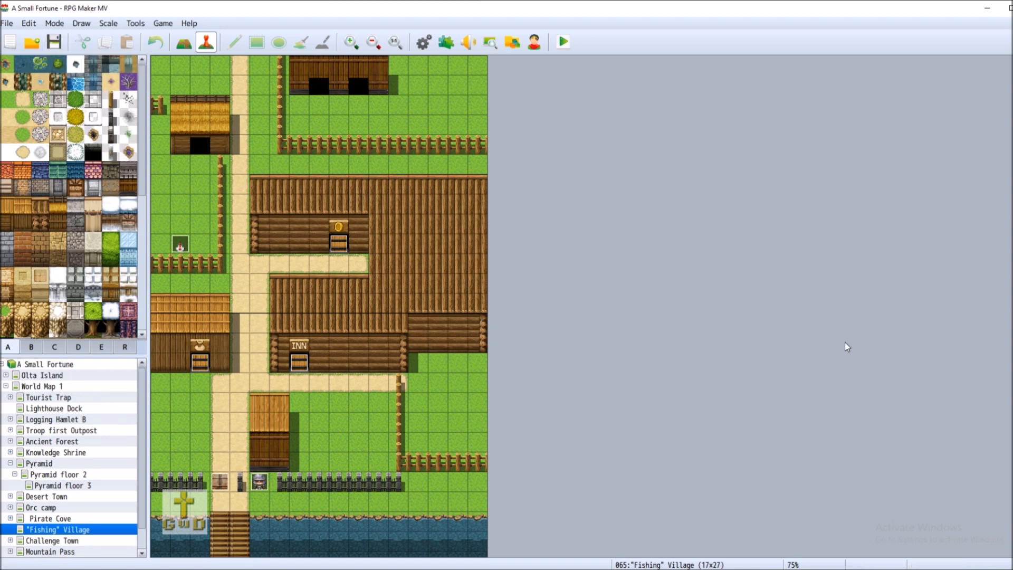